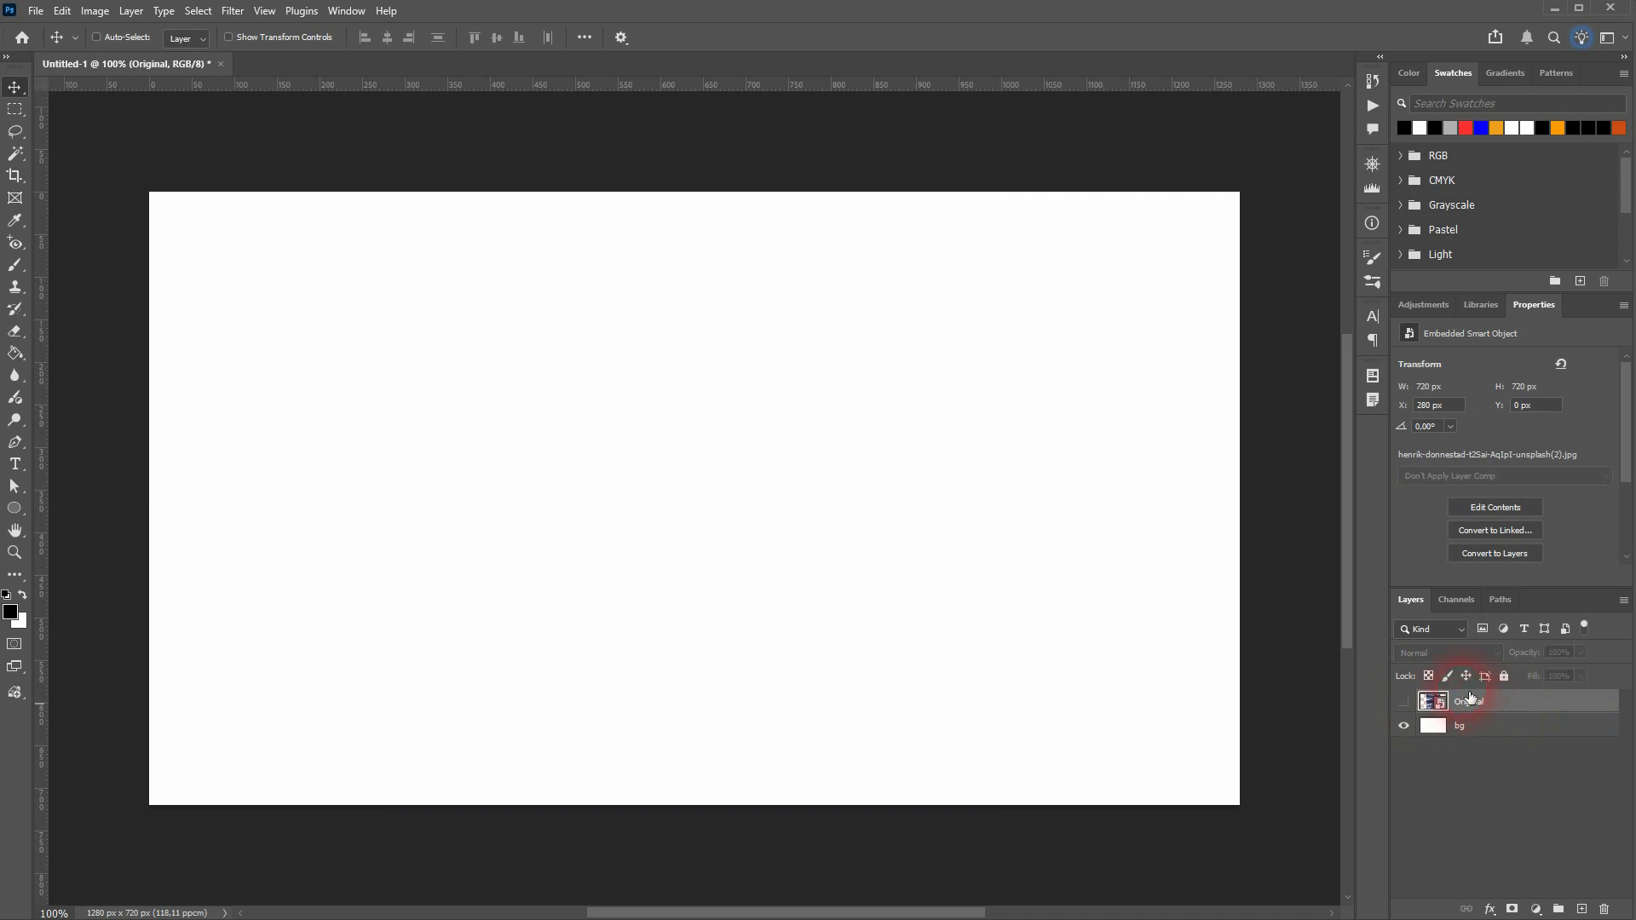
- Draw a circle about 52 px in diameter near the upper-left area of the canvas with the Ellipse tool
{"action": "left_click", "coordinate": [17, 514]}
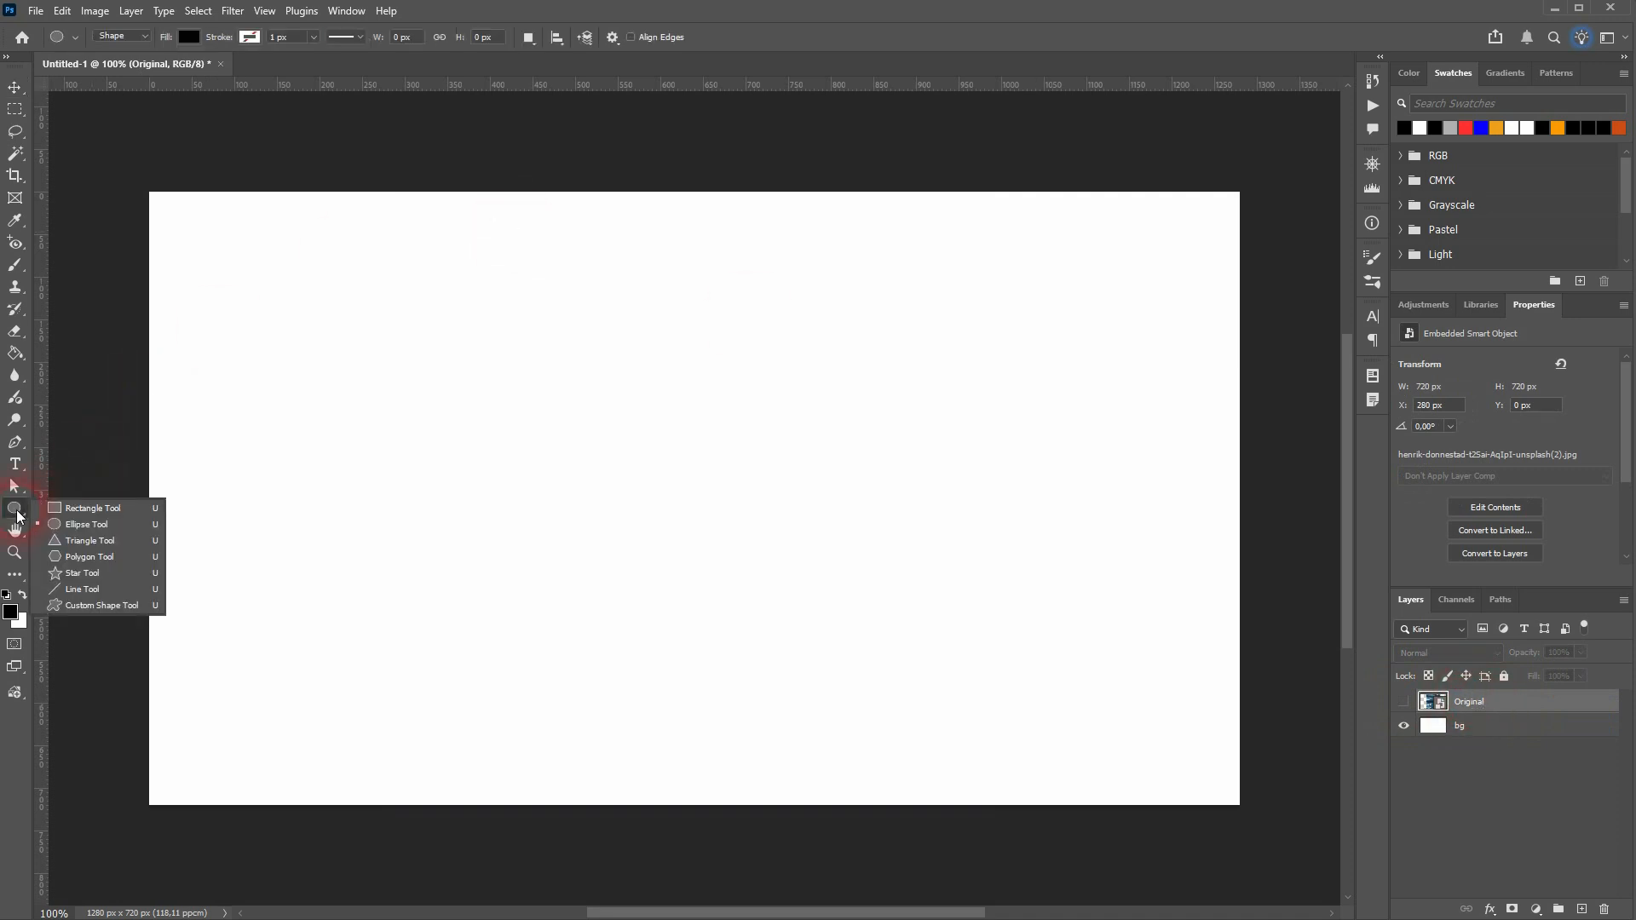
{"action": "left_click", "coordinate": [121, 526]}
{"action": "left_click_drag", "start_coordinate": [219, 242], "coordinate": [264, 285]}
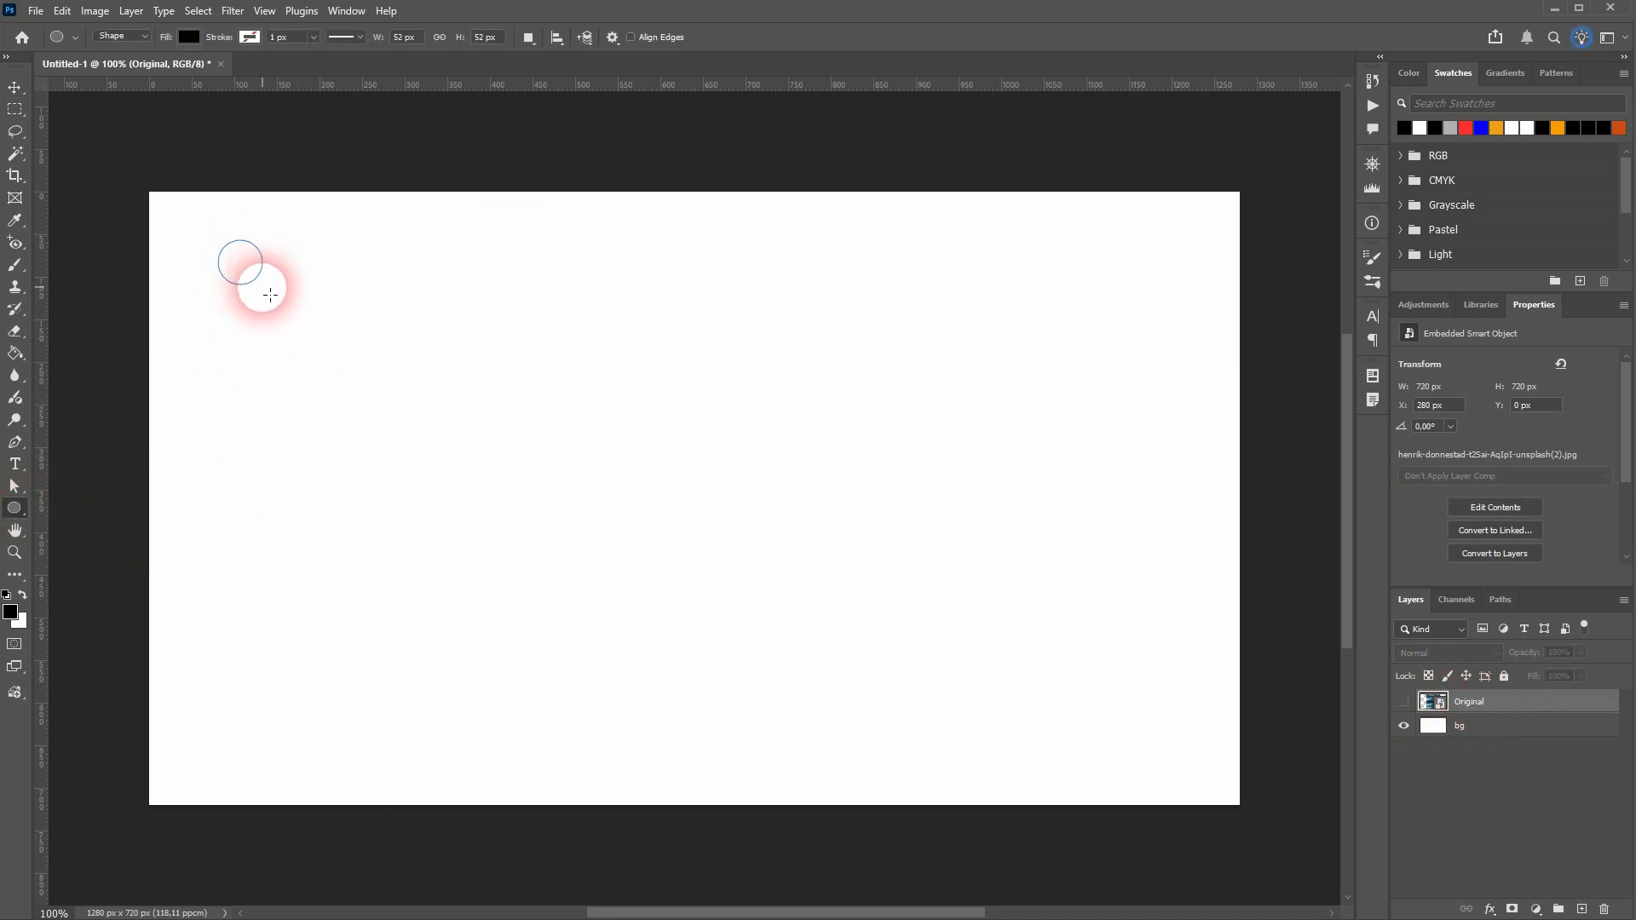
- Give the circle a red fill and no stroke
{"action": "left_click", "coordinate": [249, 36]}
{"action": "left_click", "coordinate": [219, 127]}
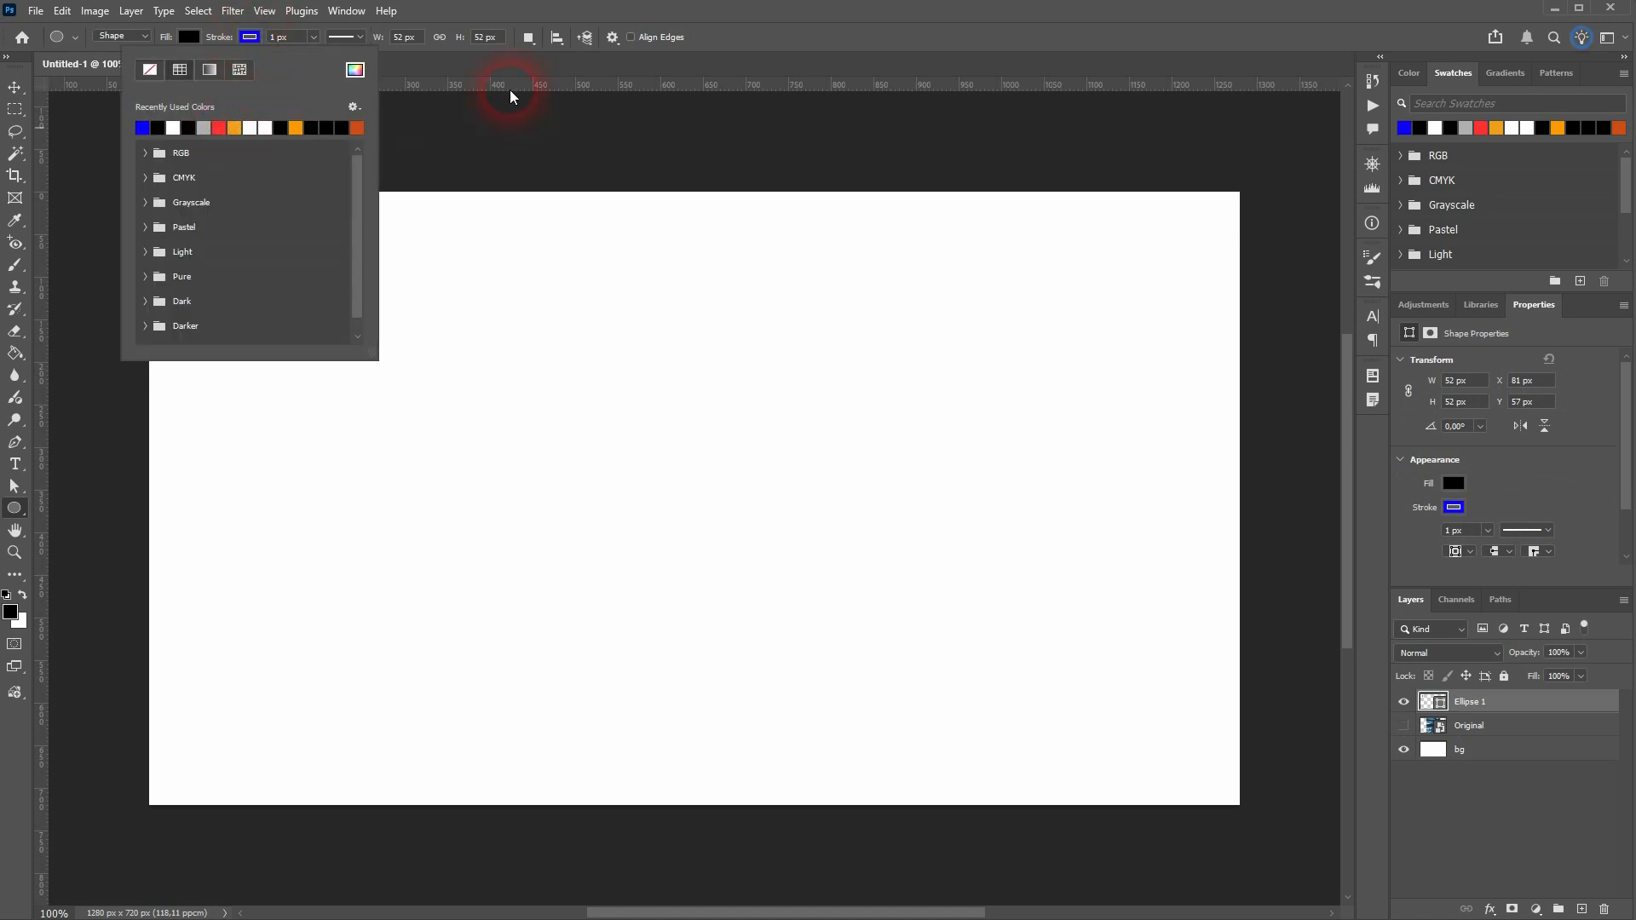
{"action": "left_click", "coordinate": [511, 92]}
{"action": "left_click", "coordinate": [189, 38]}
{"action": "left_click", "coordinate": [150, 72]}
{"action": "left_click", "coordinate": [194, 36]}
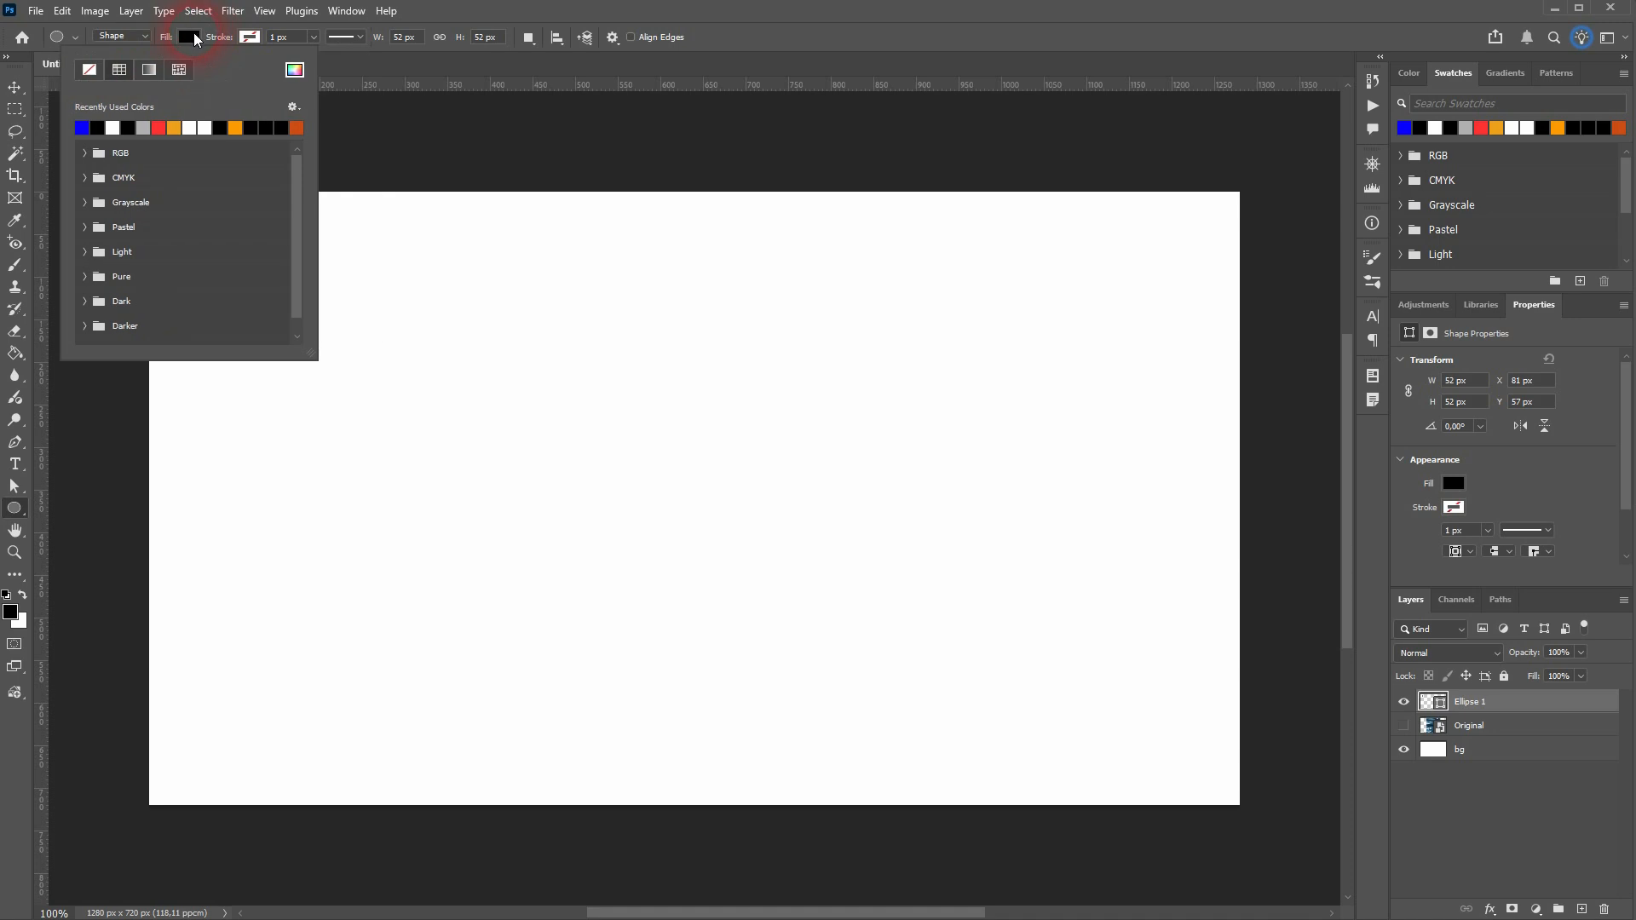
{"action": "left_click", "coordinate": [99, 129]}
{"action": "left_click", "coordinate": [159, 128]}
{"action": "left_click", "coordinate": [440, 36]}
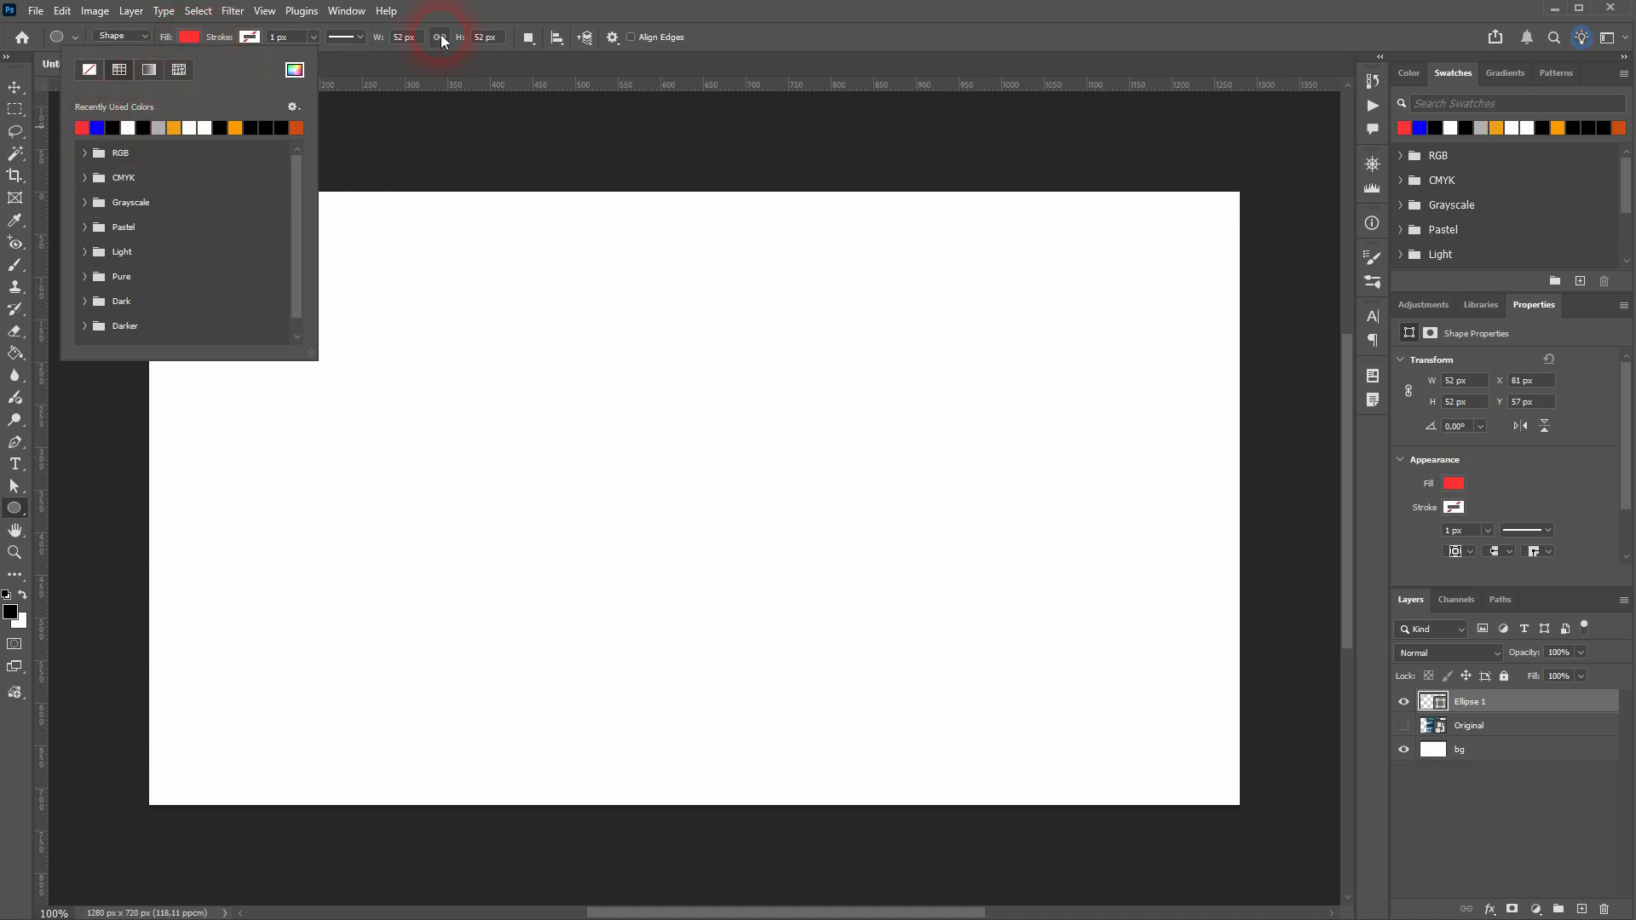
- Move the red circle into the canvas's upper-left corner, at X 5 px and Y 5 px
{"action": "left_click", "coordinate": [14, 87]}
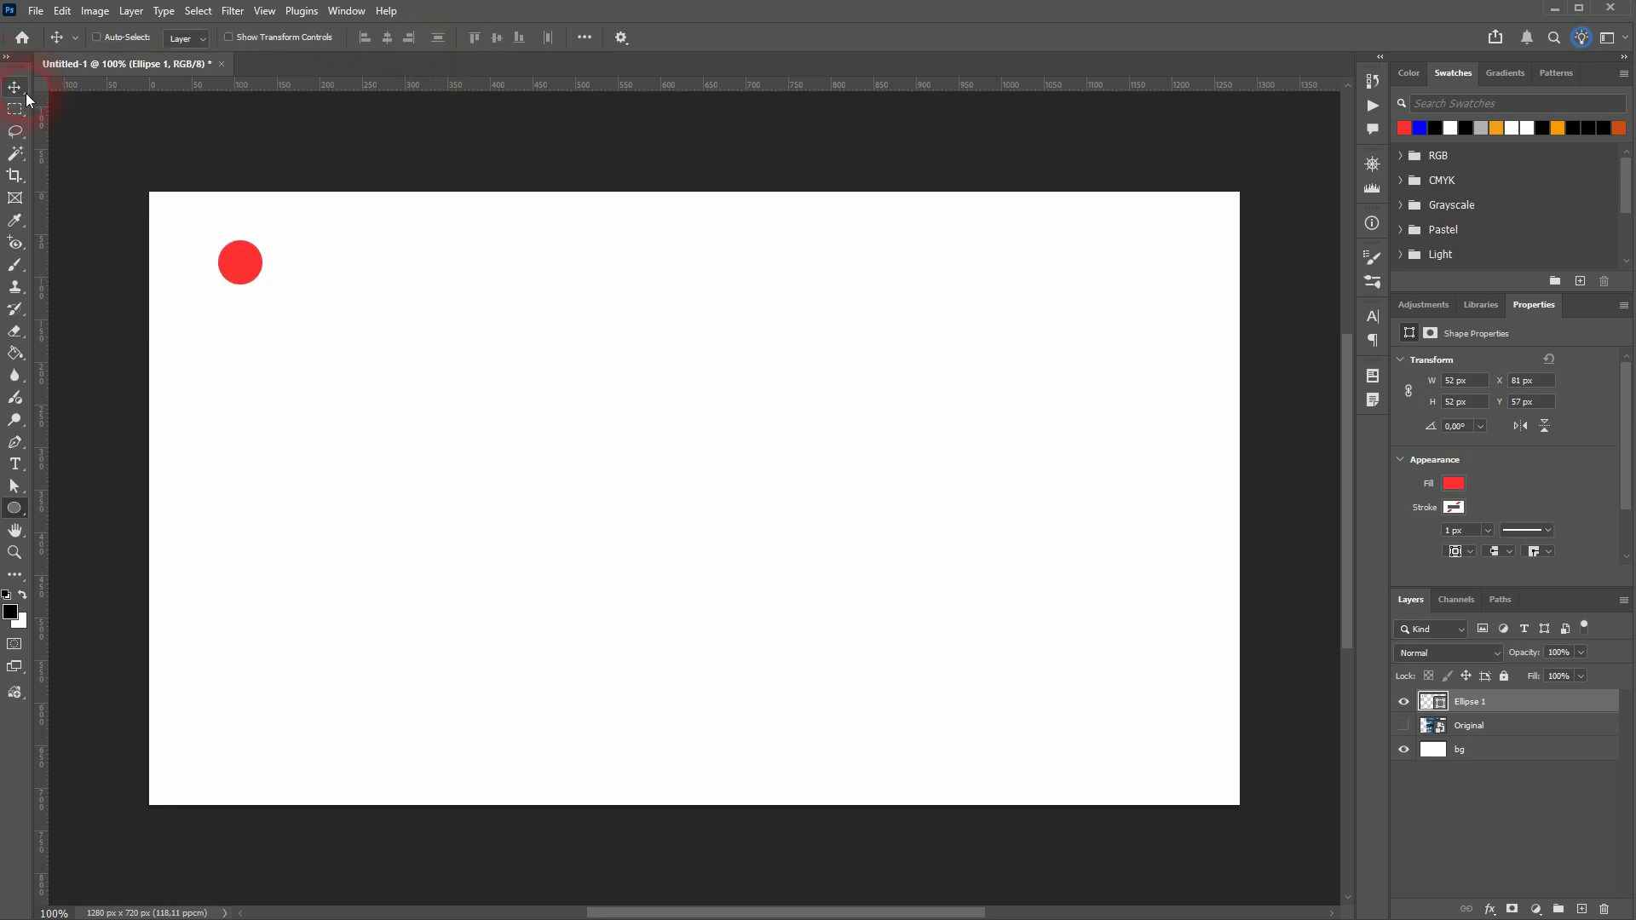
{"action": "left_click", "coordinate": [246, 269]}
{"action": "left_click_drag", "start_coordinate": [247, 271], "coordinate": [177, 217]}
{"action": "left_click", "coordinate": [385, 375]}
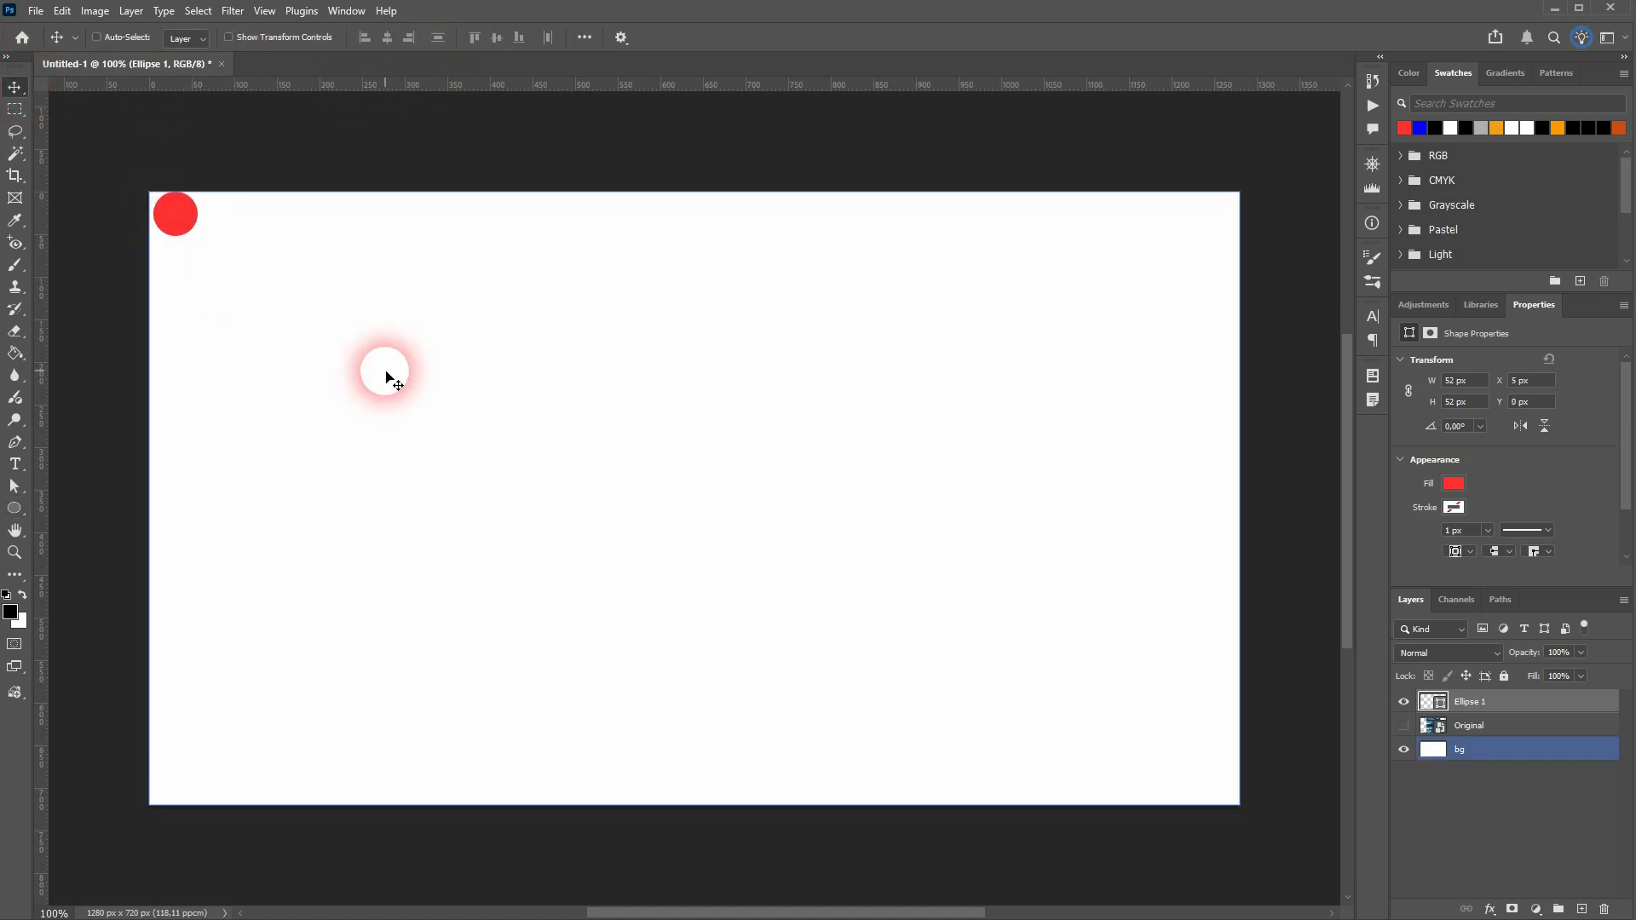
{"action": "left_click_drag", "start_coordinate": [165, 213], "coordinate": [160, 214]}
{"action": "left_click", "coordinate": [292, 281]}
{"action": "key", "text": "Right"}
{"action": "key", "text": "Right"}
{"action": "key", "text": "Right"}
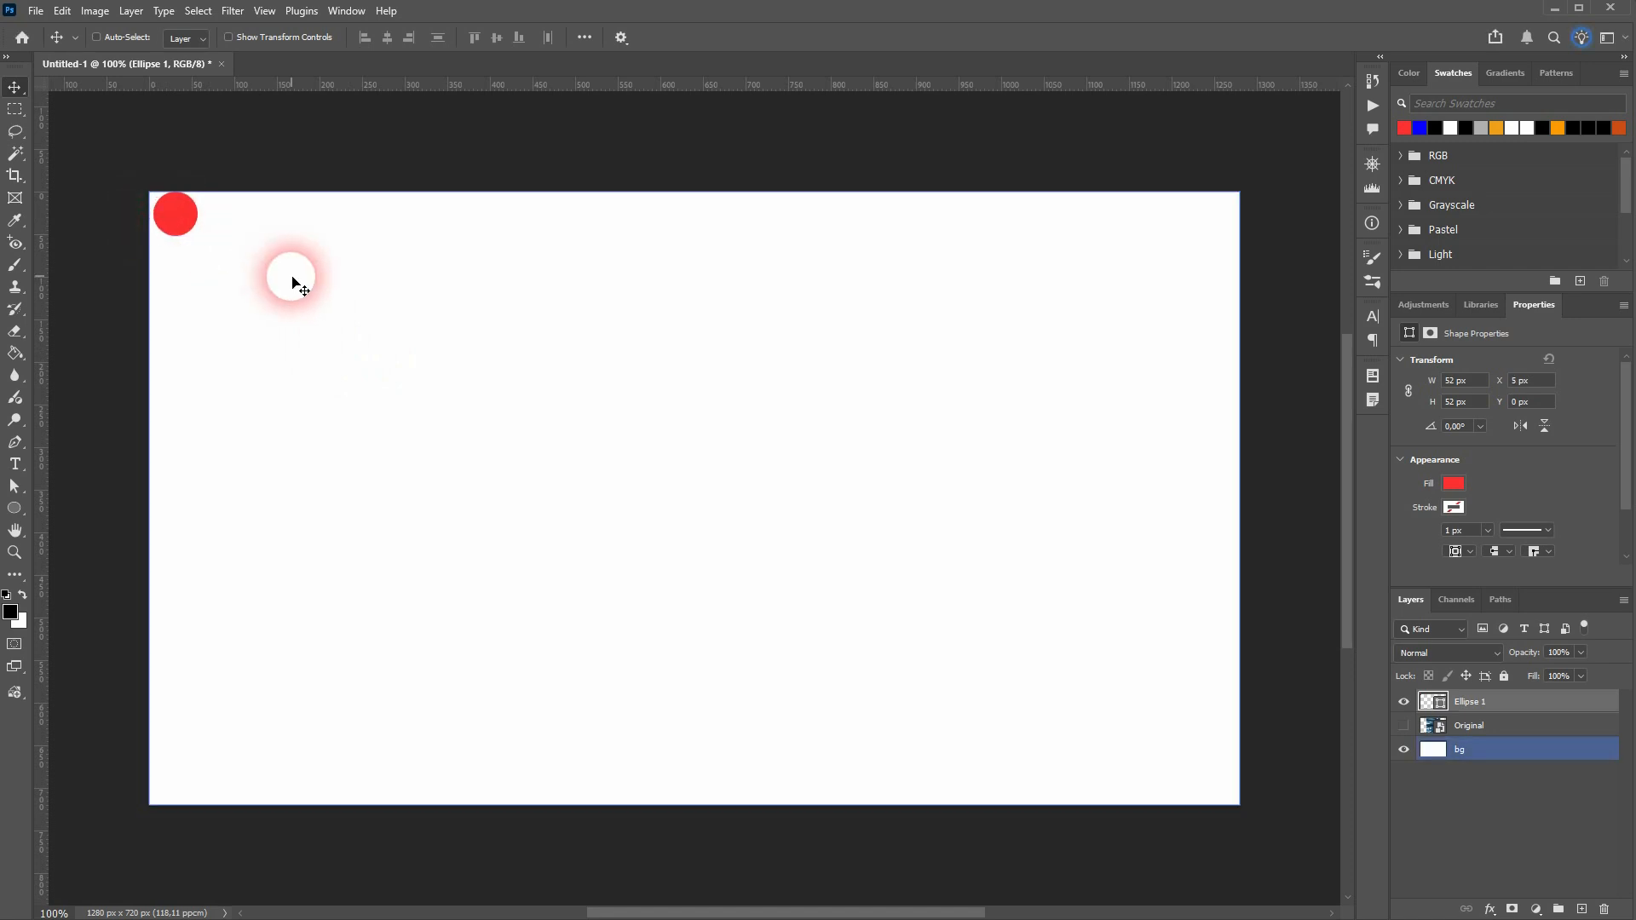
{"action": "key", "text": "Down"}
{"action": "key", "text": "Down"}
{"action": "key", "text": "Down"}
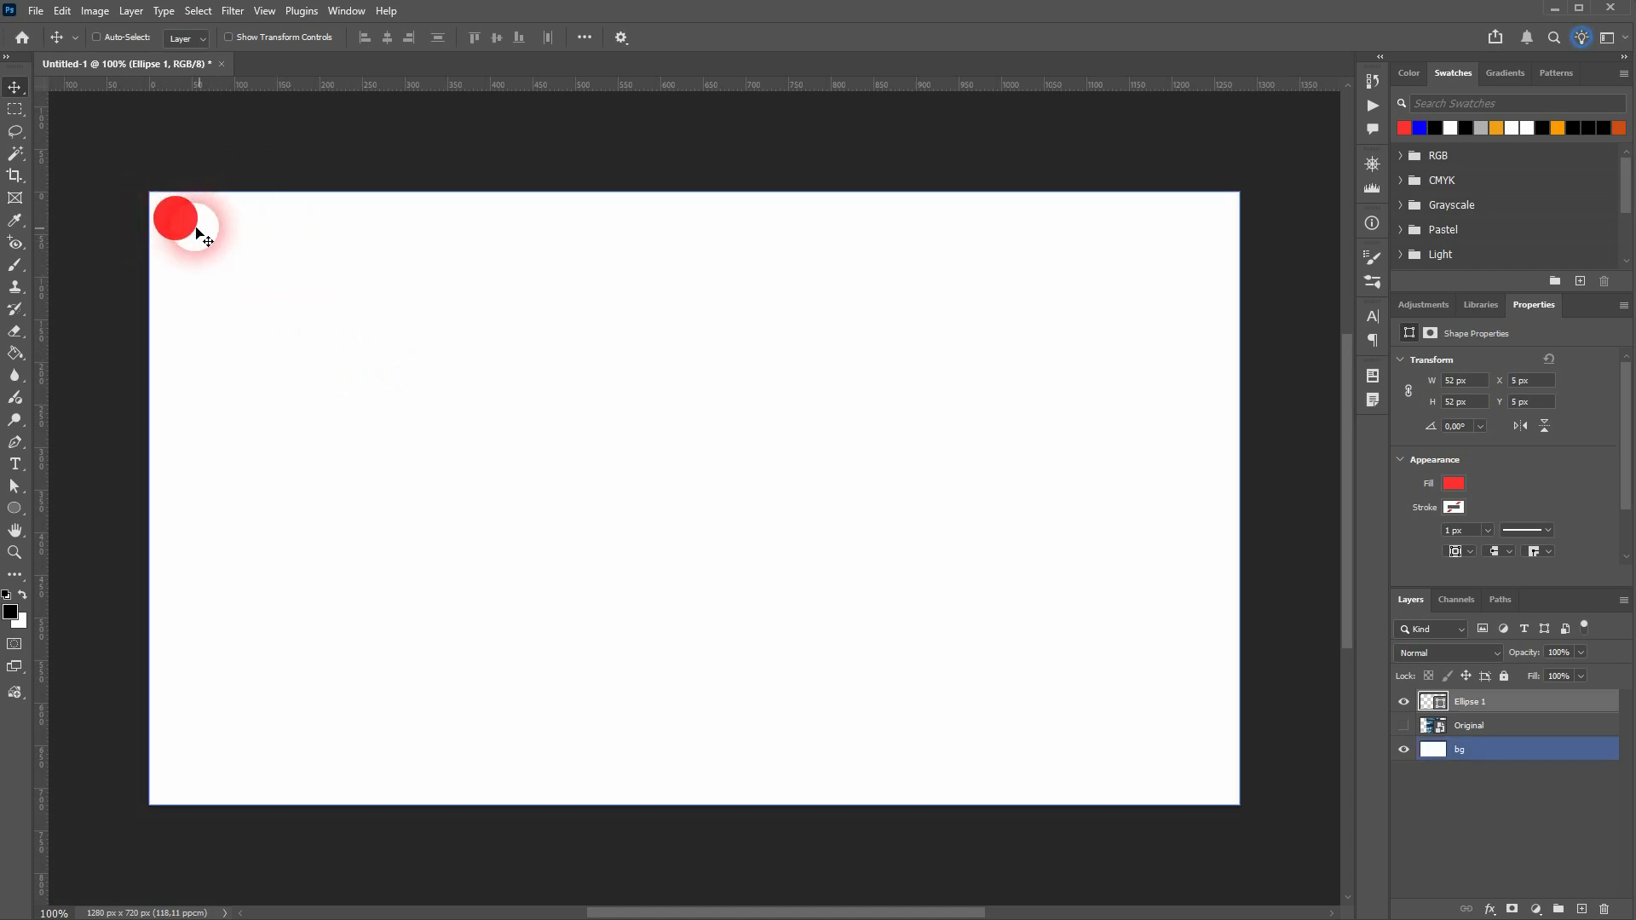
- Copy the circle twice to its right in an evenly spaced row, at X 62 px and X 119 px
{"action": "left_click", "coordinate": [195, 232]}
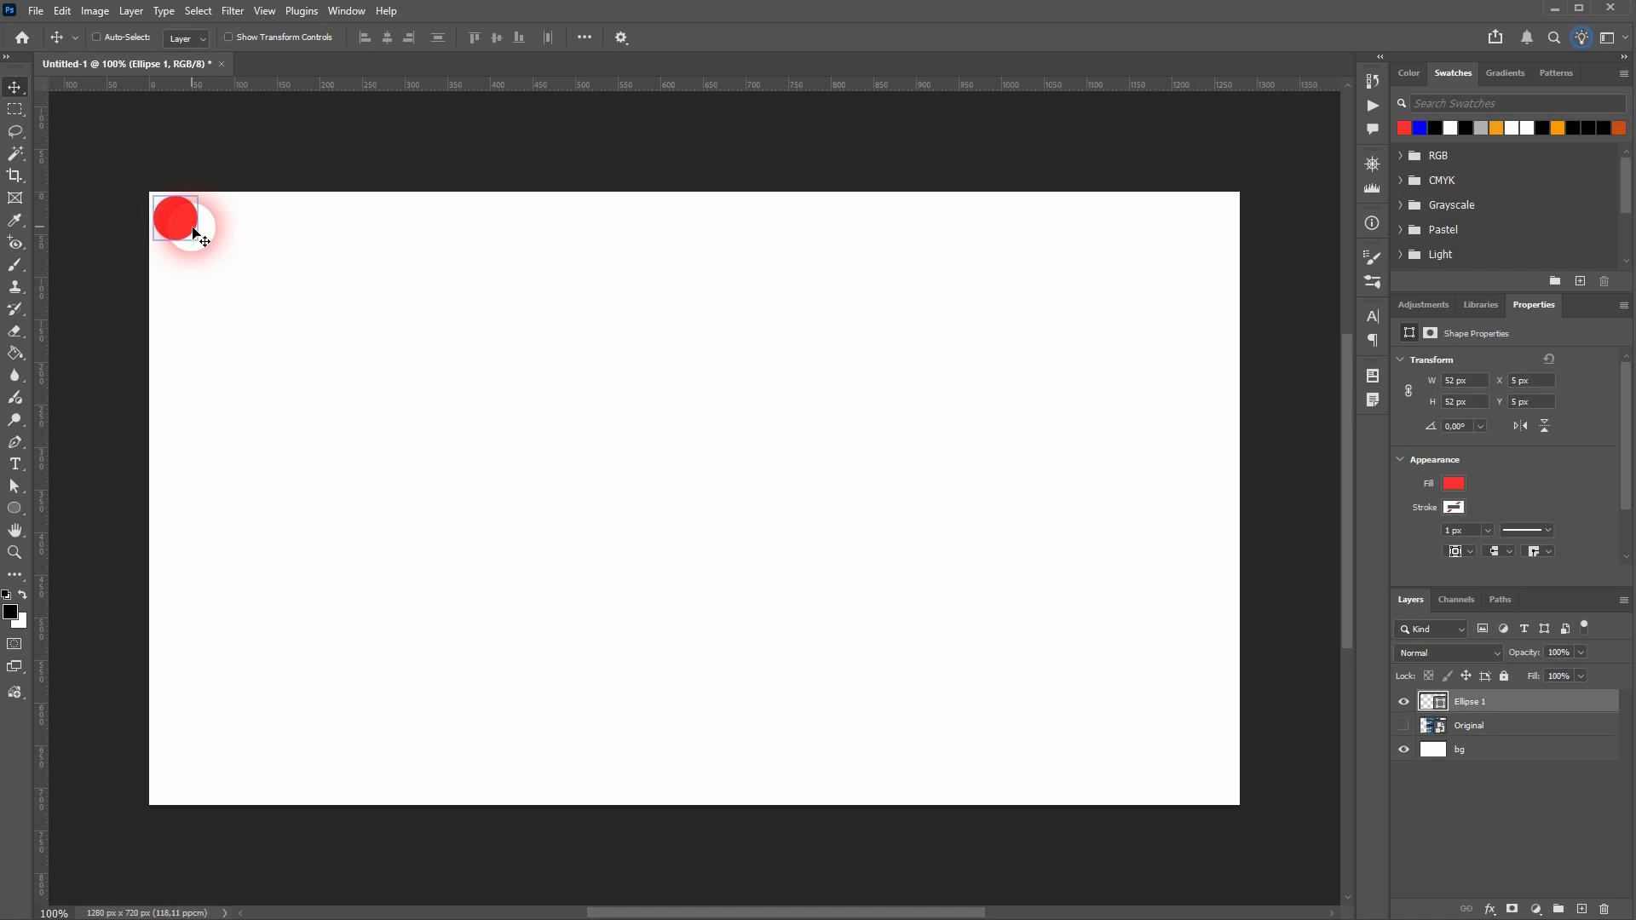
{"action": "left_click_drag", "start_coordinate": [194, 232], "coordinate": [241, 232]}
{"action": "key", "text": "Right"}
{"action": "key", "text": "Right"}
{"action": "key", "text": "Right"}
{"action": "key", "text": "Right"}
{"action": "key", "text": "Right"}
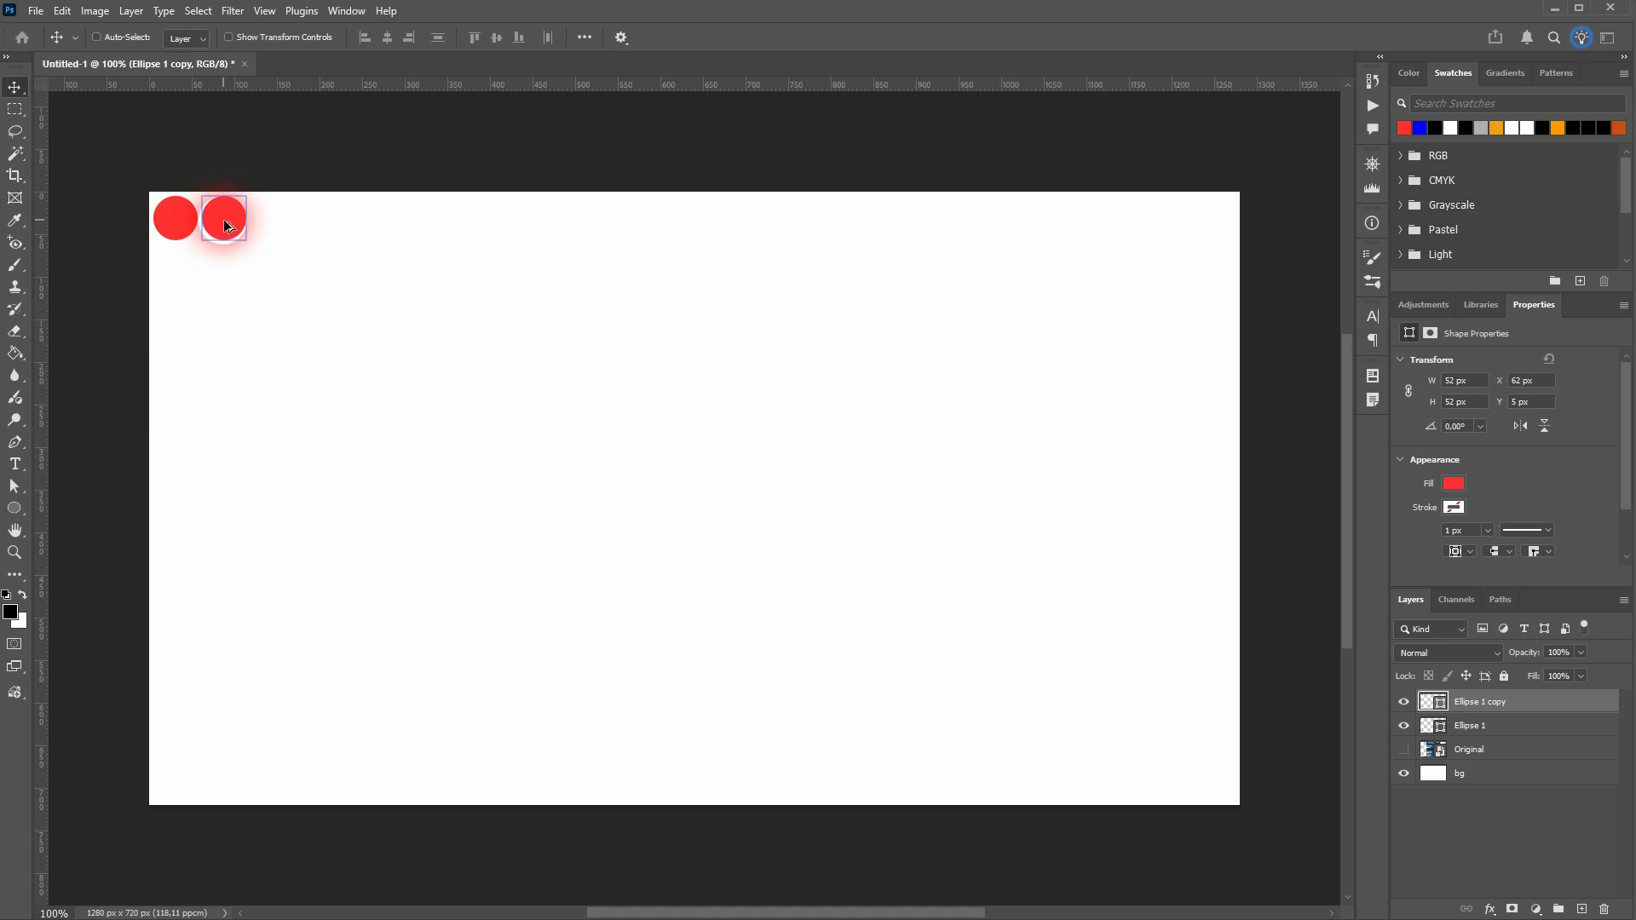
{"action": "left_click_drag", "start_coordinate": [224, 223], "coordinate": [278, 228]}
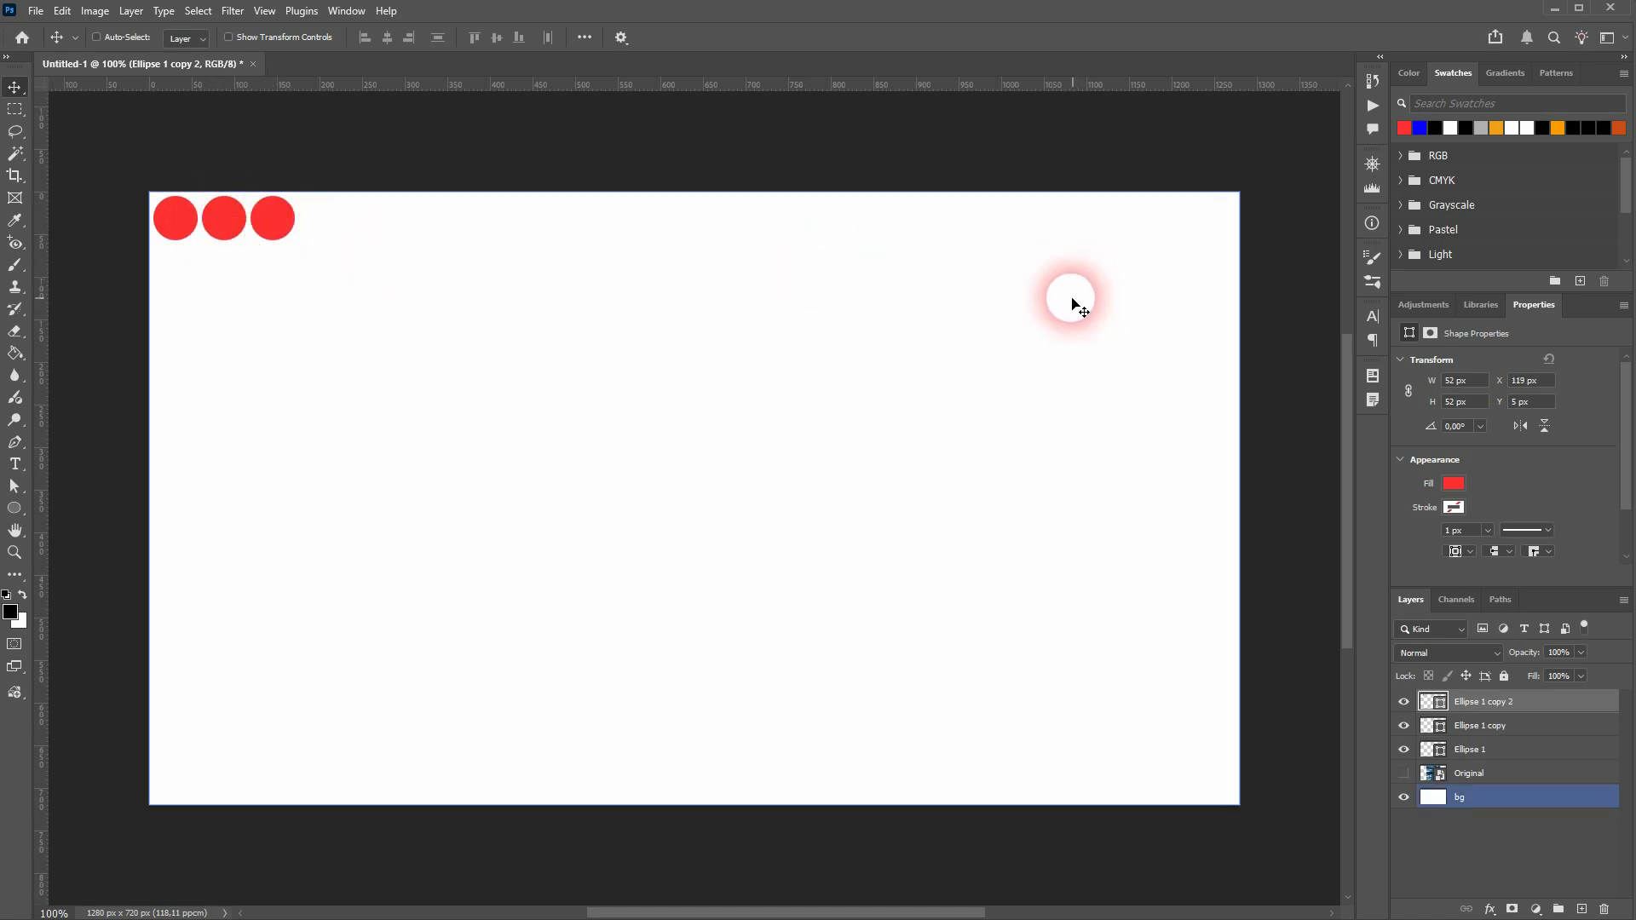
- Undo both circle copies and the nudges made to them
{"action": "key", "text": "ctrl+z"}
{"action": "key", "text": "ctrl+z"}
{"action": "key", "text": "ctrl+z"}
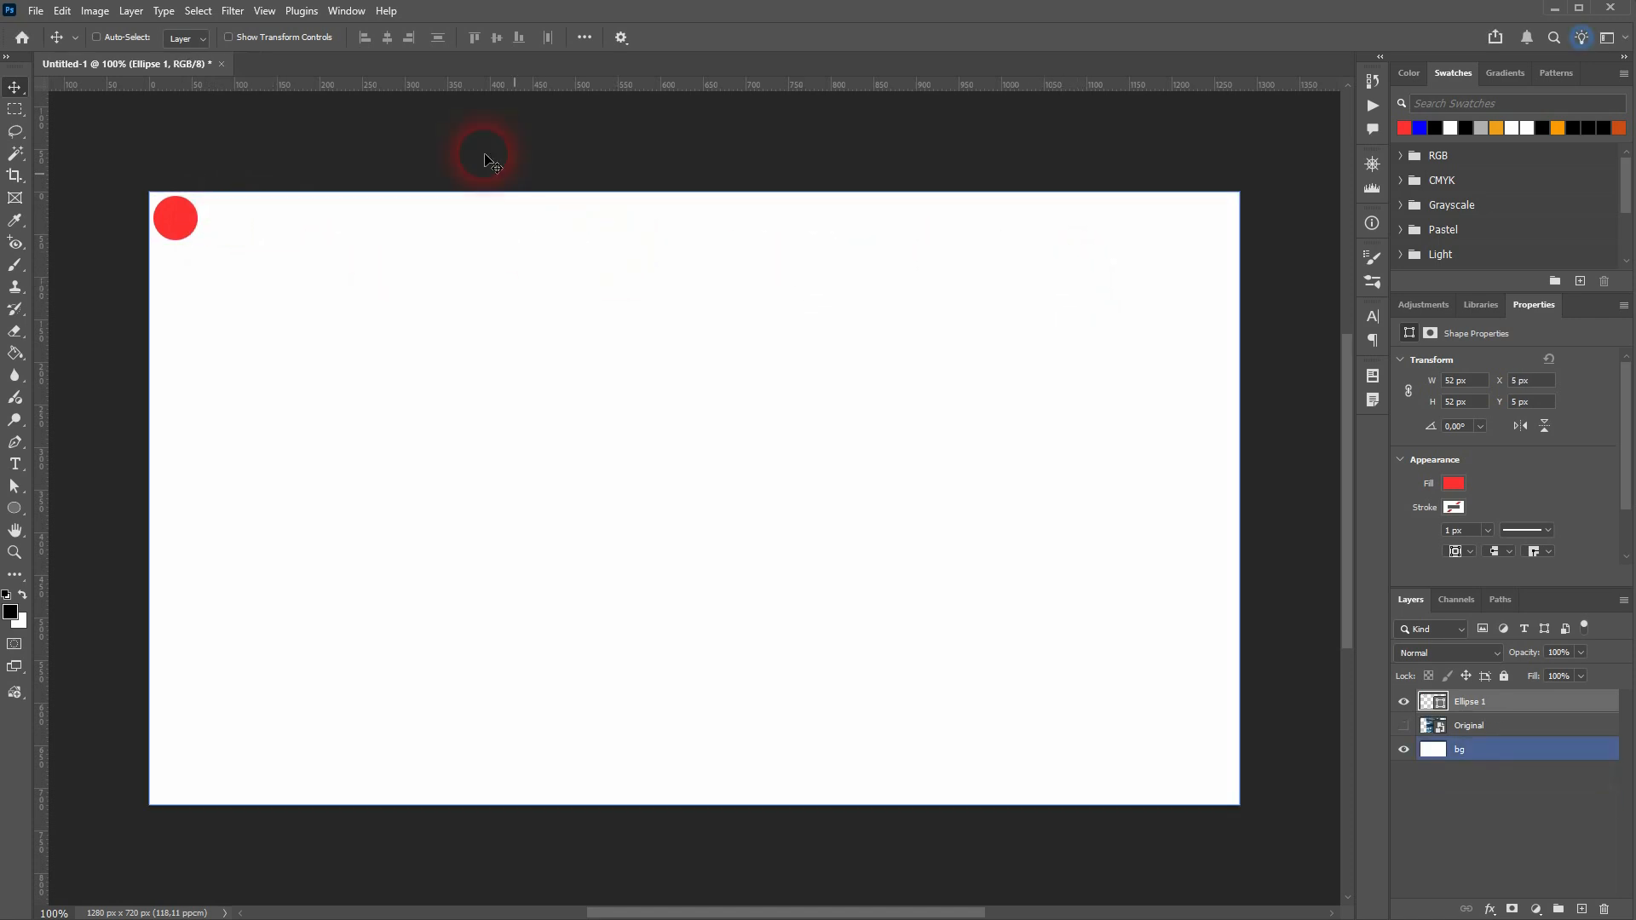
- Show the Actions panel and make it taller
{"action": "left_click", "coordinate": [346, 10]}
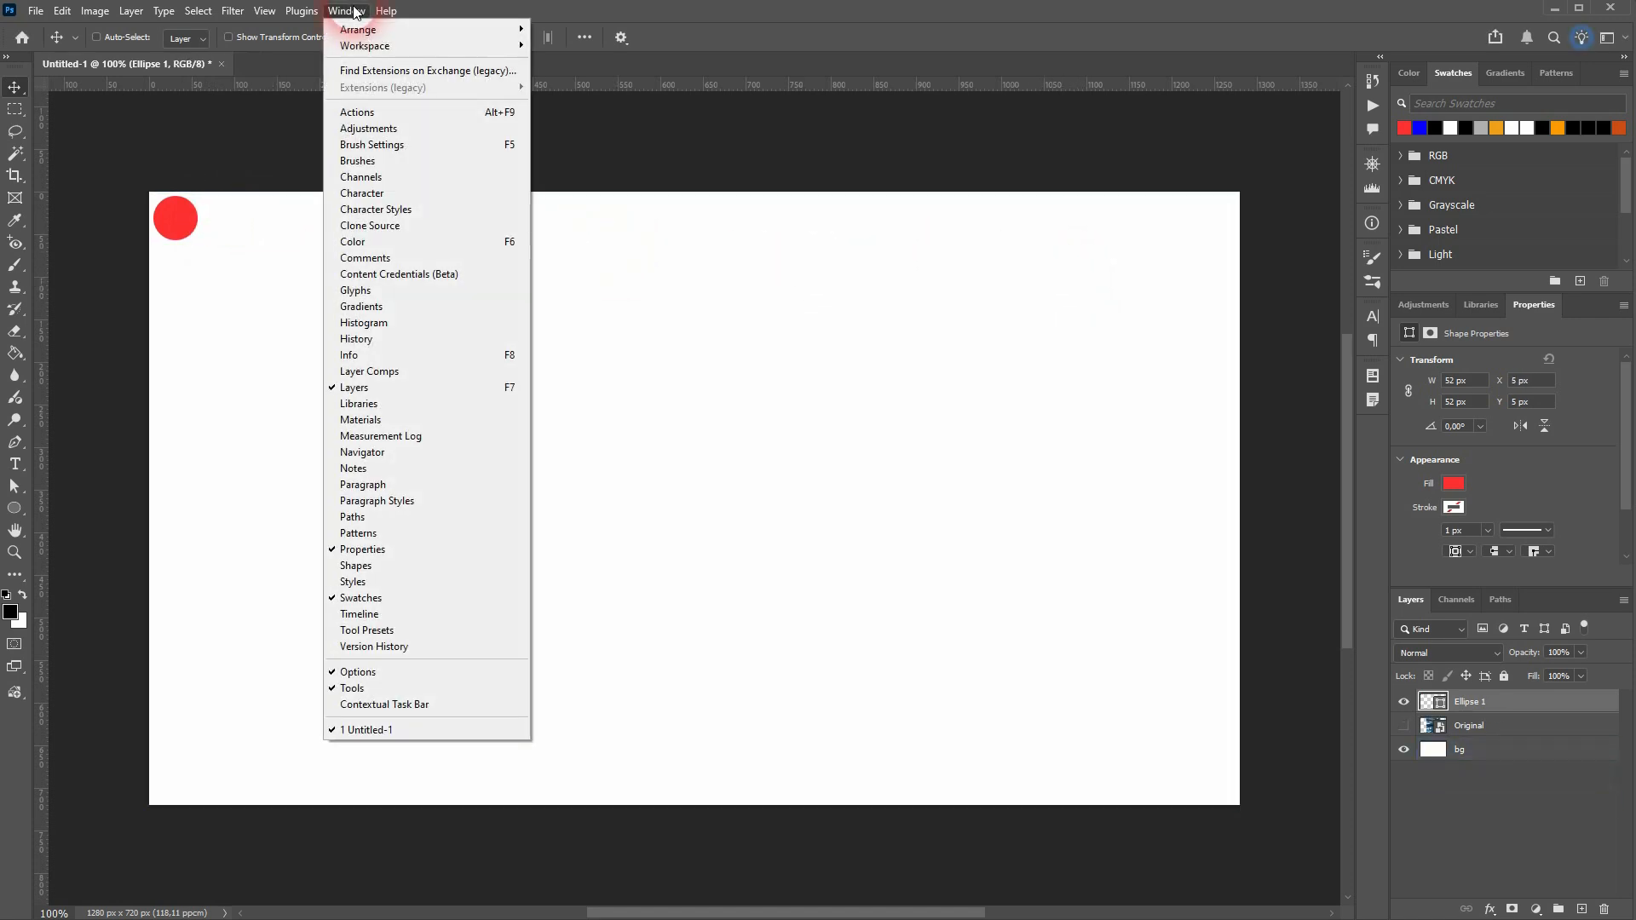
{"action": "left_click", "coordinate": [358, 112]}
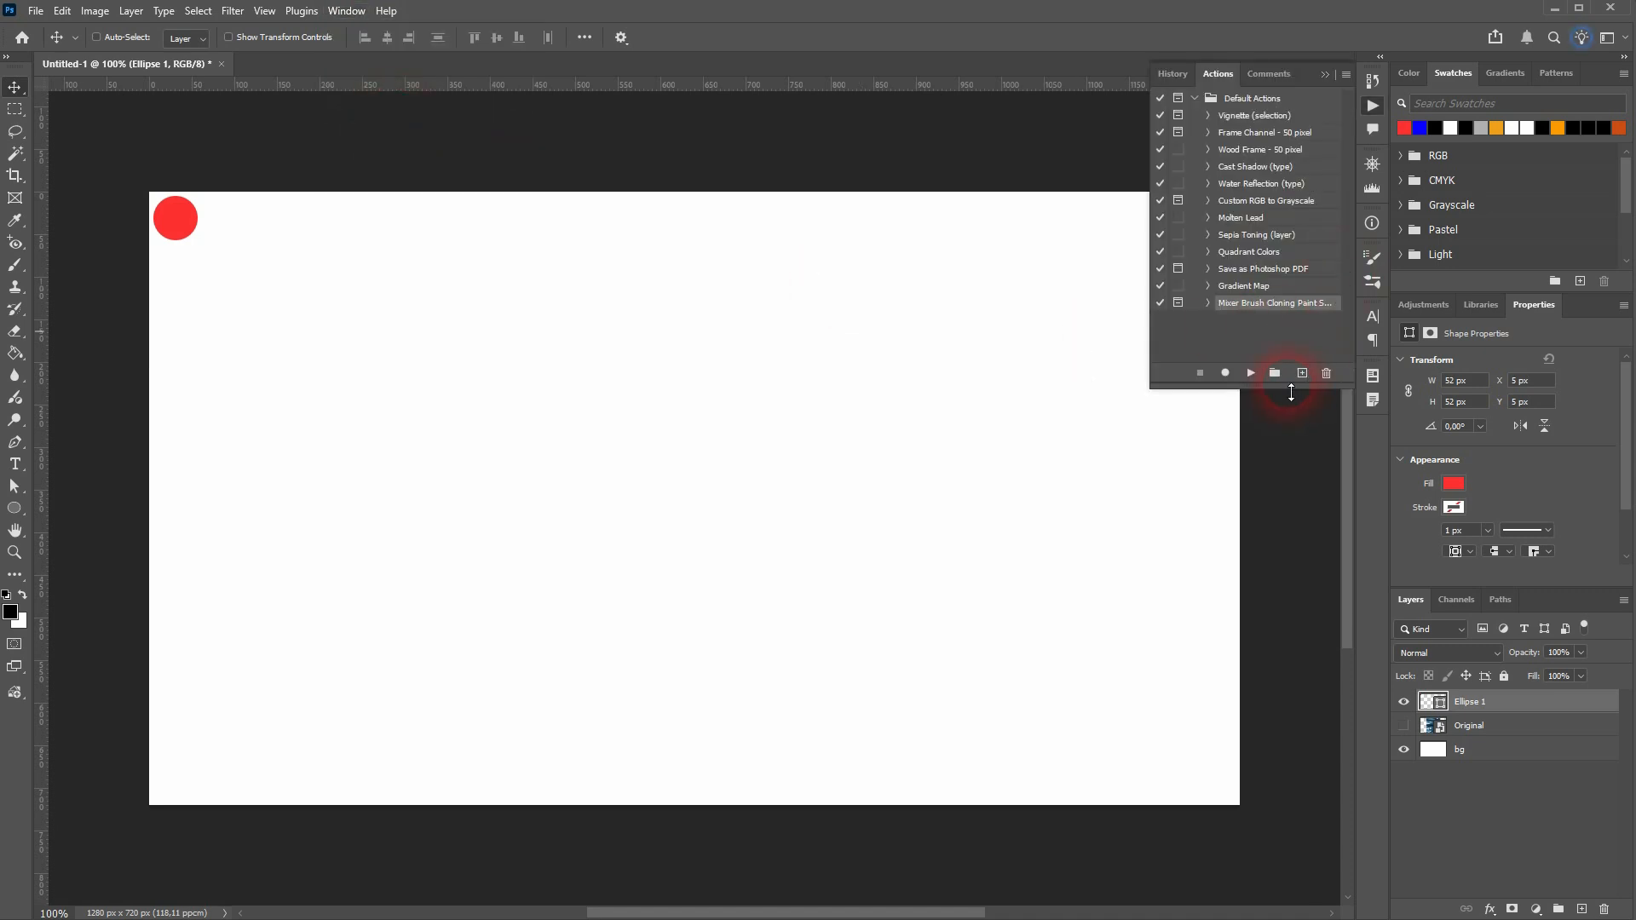
{"action": "left_click_drag", "start_coordinate": [1278, 389], "coordinate": [1303, 439]}
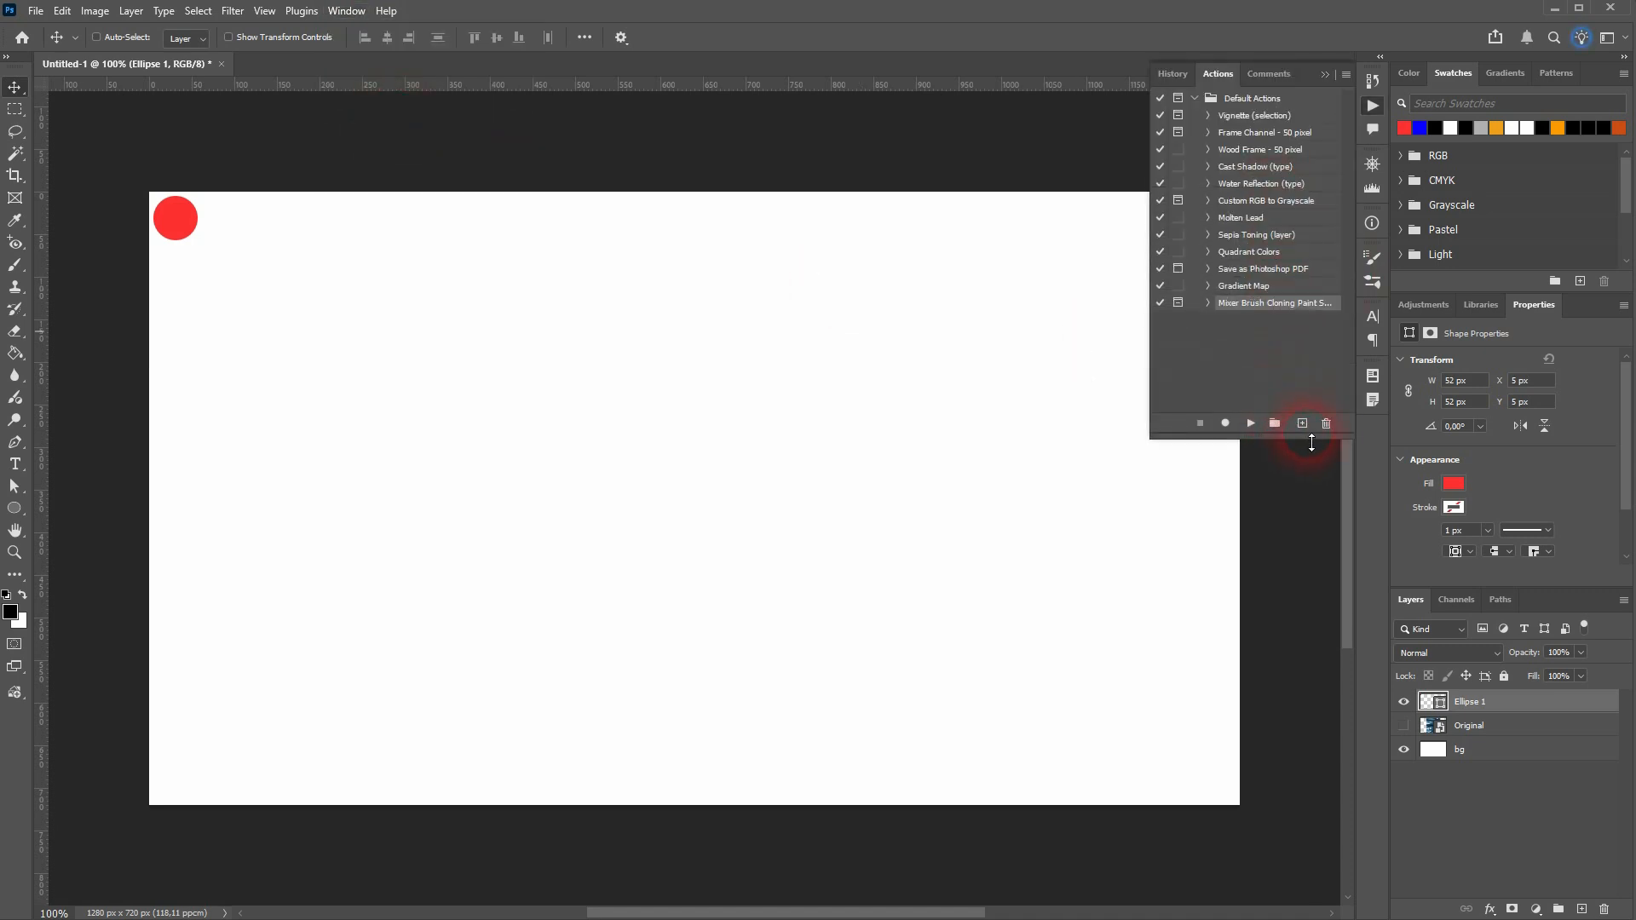
- Try out the Molten Lead default action on the document and delete the layer it generates
{"action": "left_click", "coordinate": [1255, 118]}
{"action": "left_click", "coordinate": [1253, 136]}
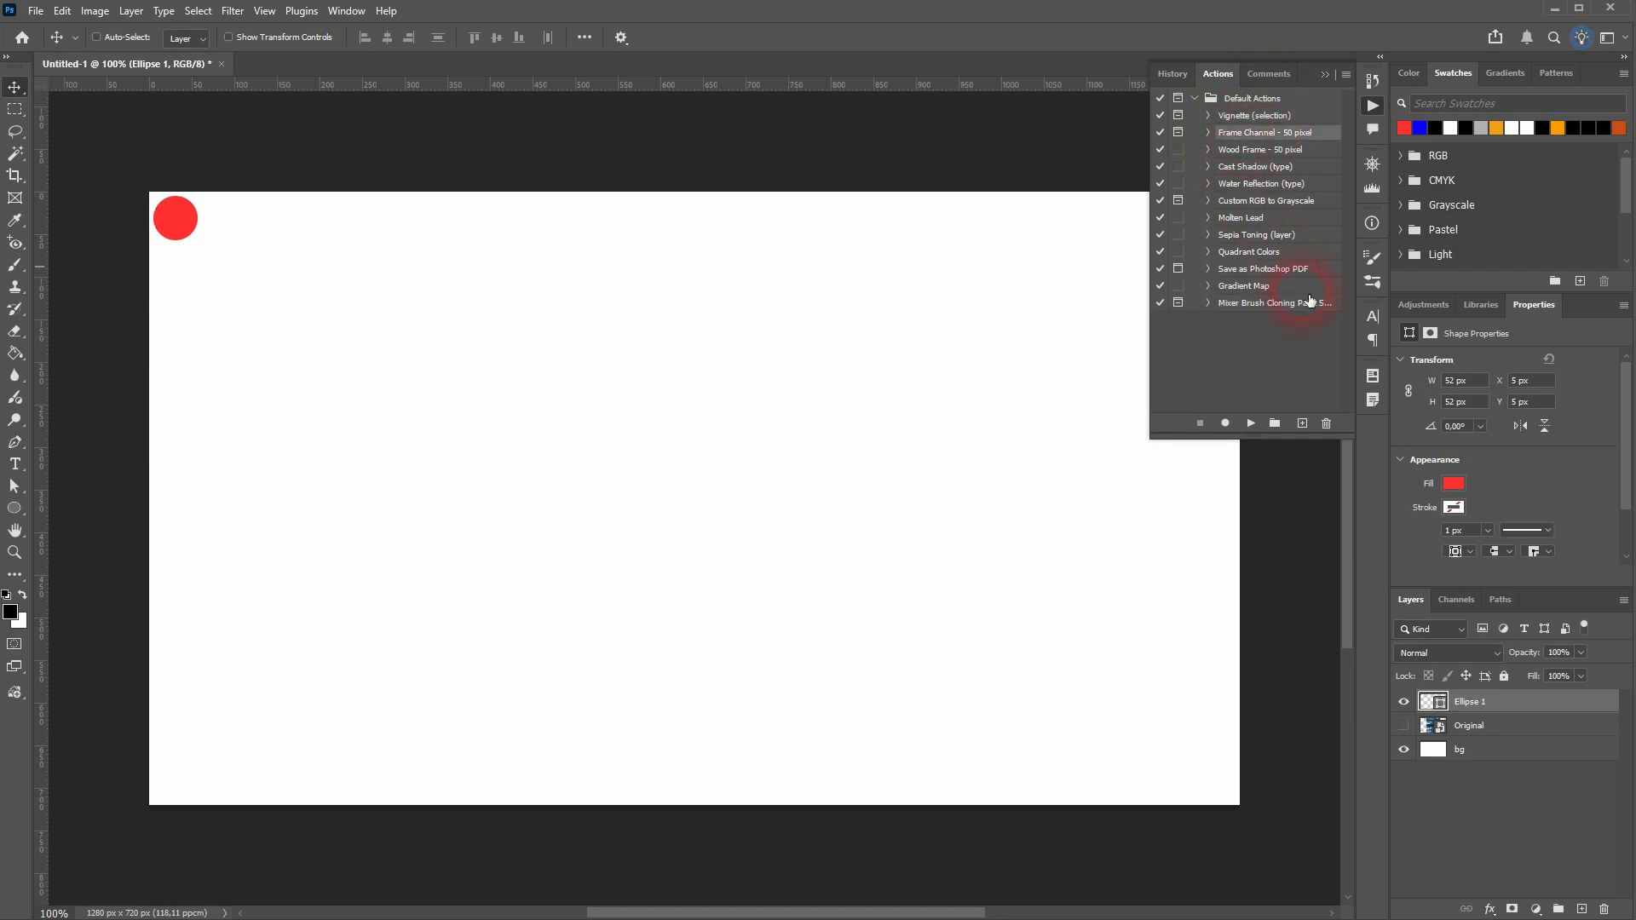
{"action": "left_click", "coordinate": [1240, 220]}
{"action": "left_click", "coordinate": [1250, 423]}
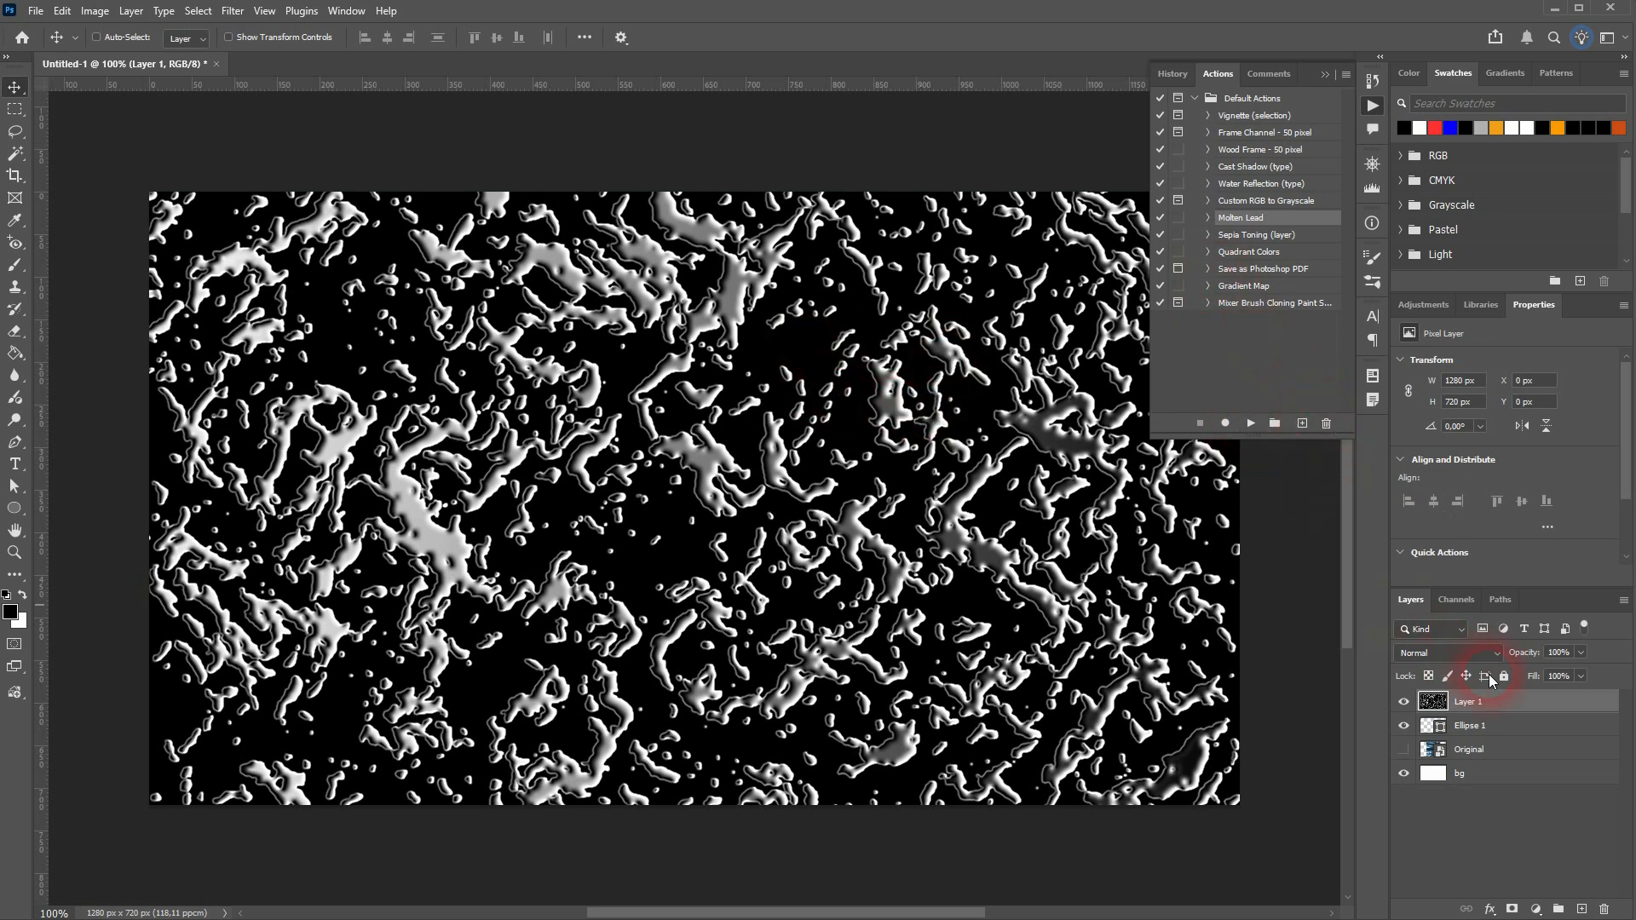
{"action": "left_click", "coordinate": [1613, 910]}
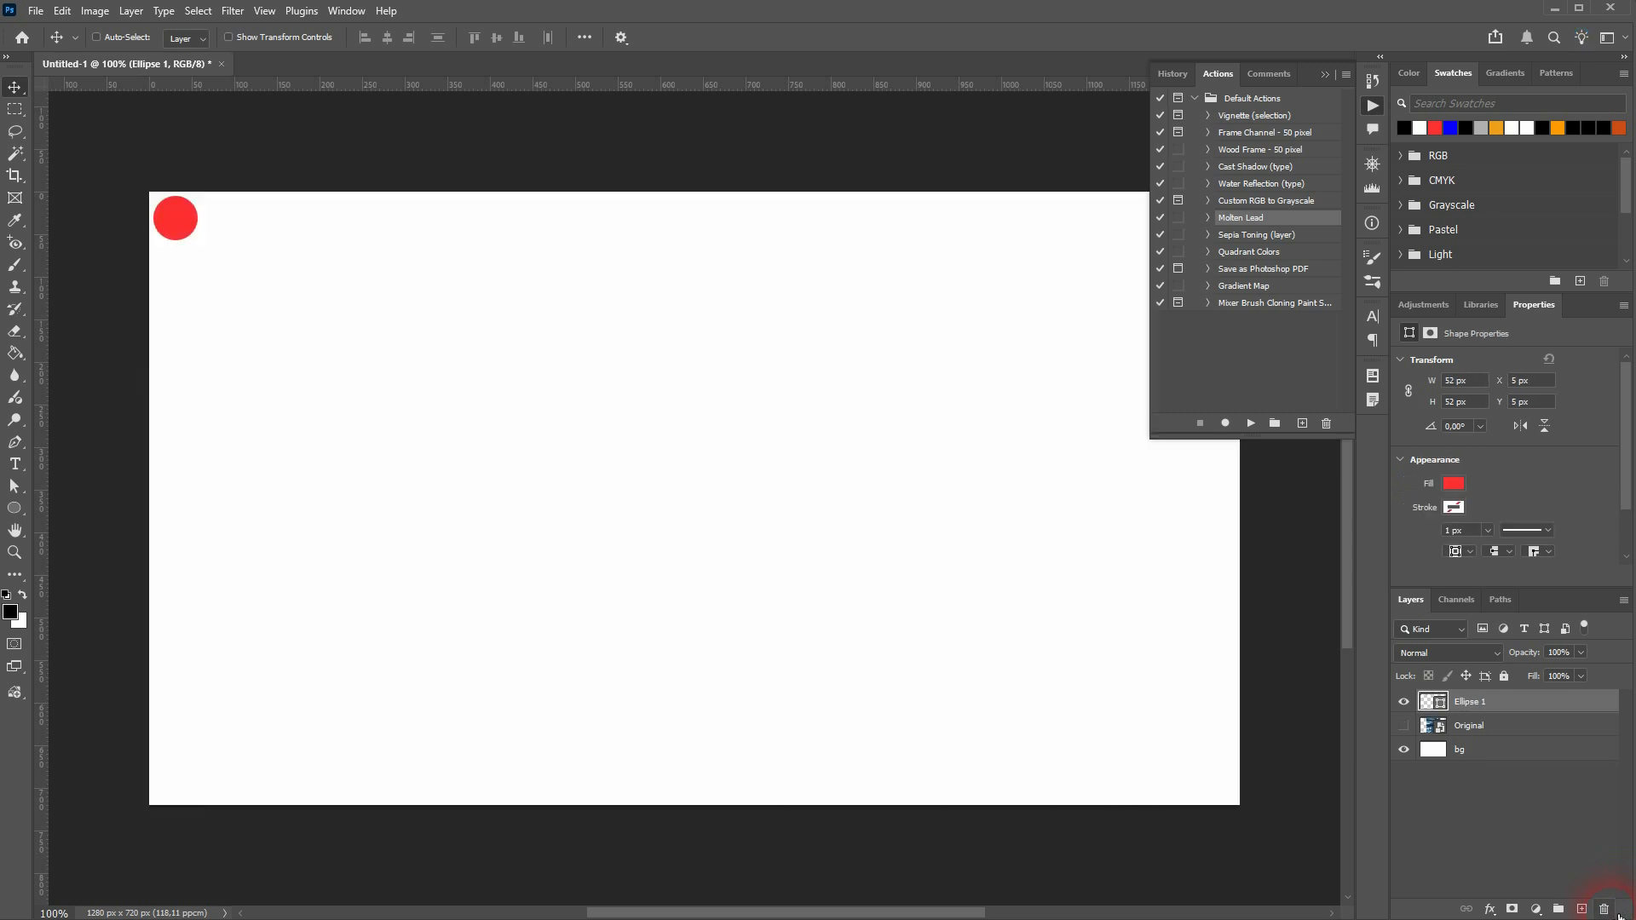
- Create an action named Tutorial 1 in the Default Actions set, with no function key or color, and start recording
{"action": "left_click", "coordinate": [1247, 334]}
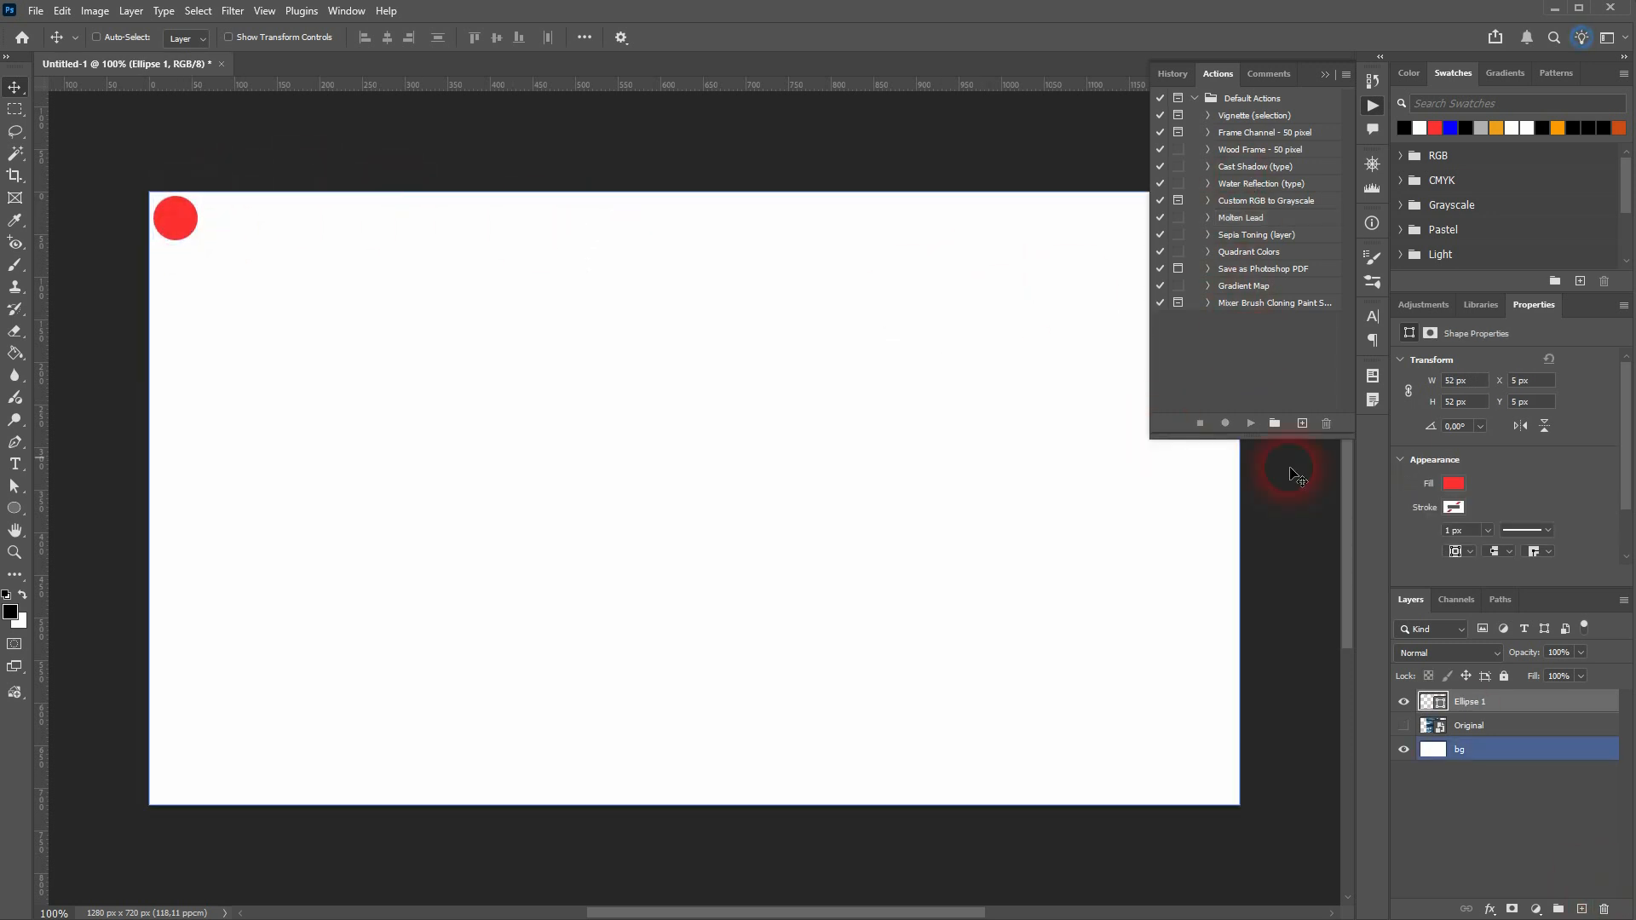
{"action": "left_click", "coordinate": [1303, 424]}
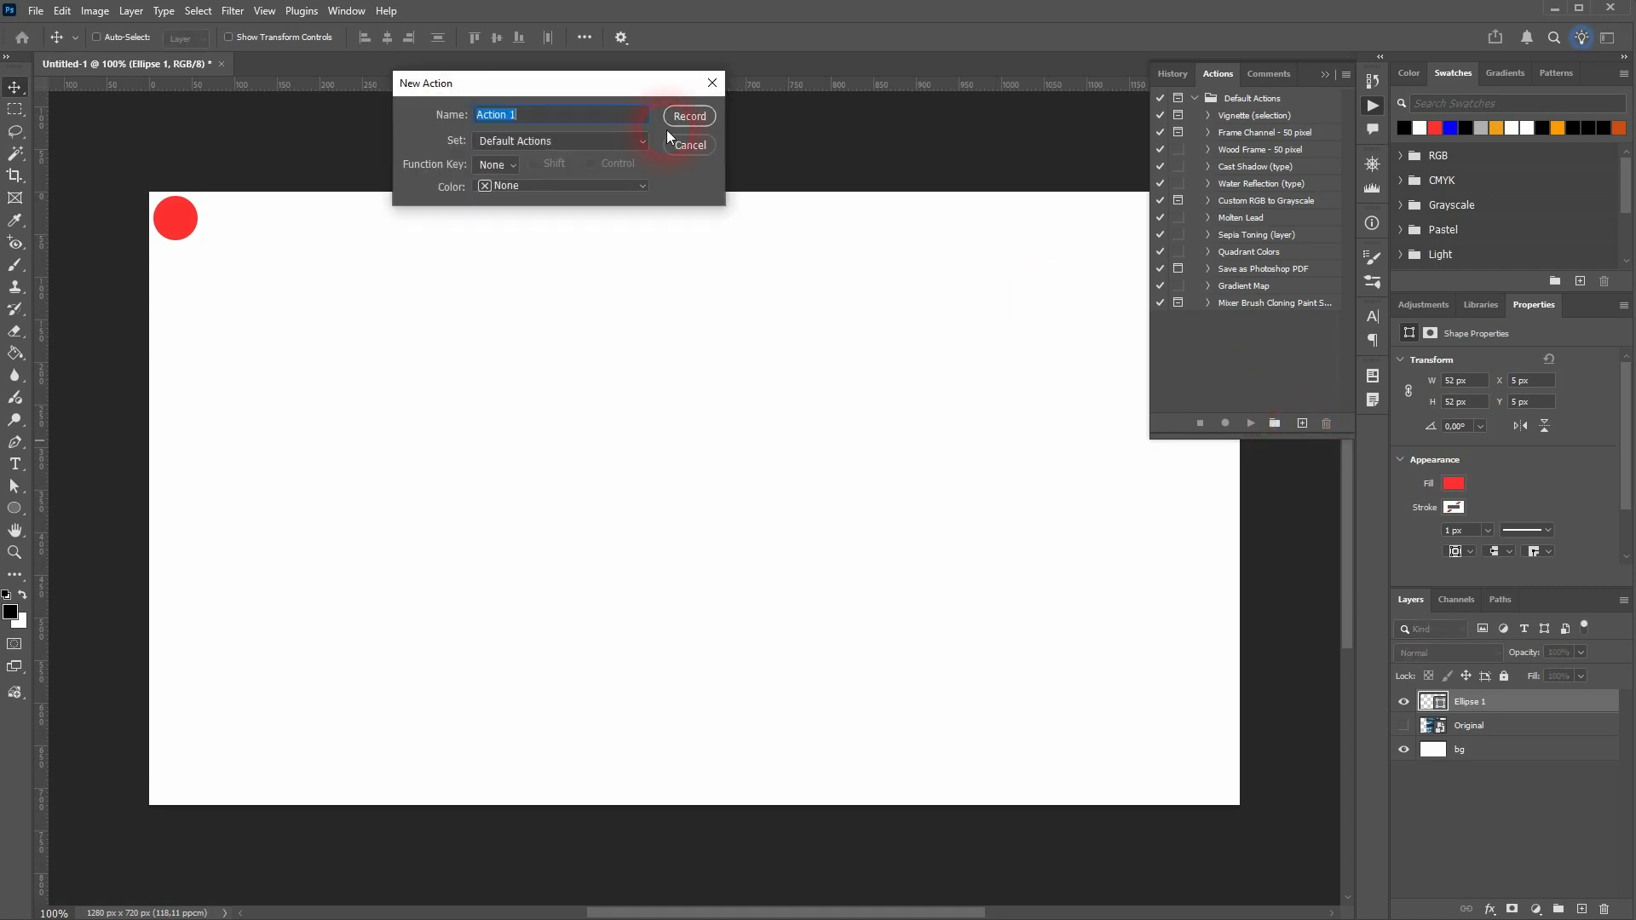
{"action": "type", "text": "Tutorial"}
{"action": "left_click", "coordinate": [612, 142]}
{"action": "left_click", "coordinate": [608, 159]}
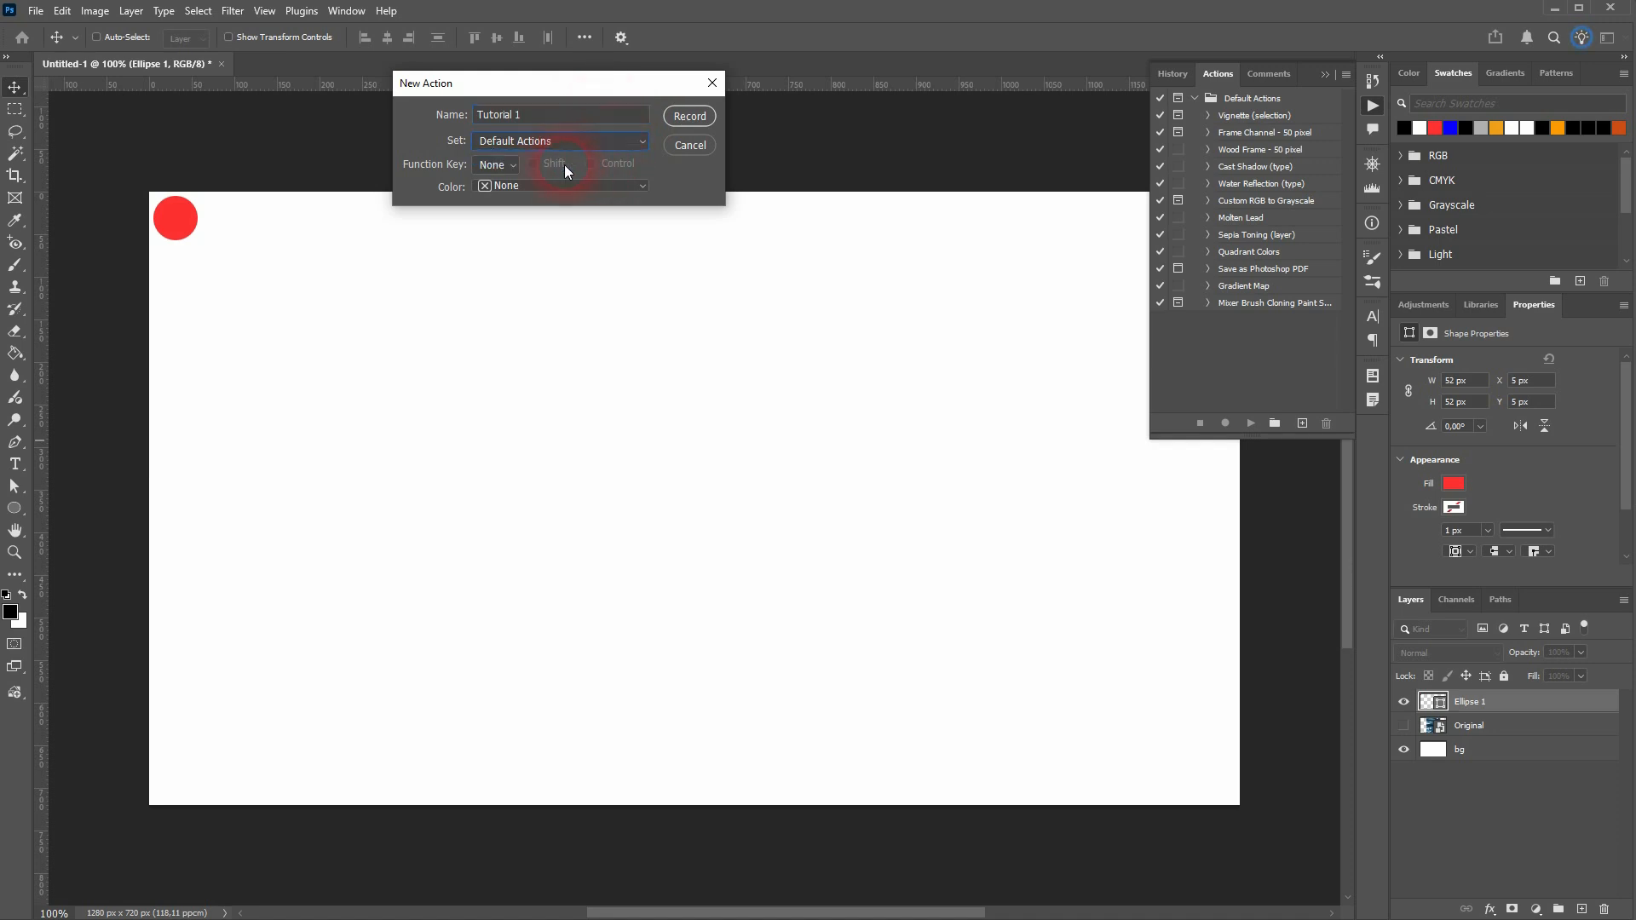
{"action": "left_click", "coordinate": [511, 165]}
{"action": "left_click", "coordinate": [509, 165]}
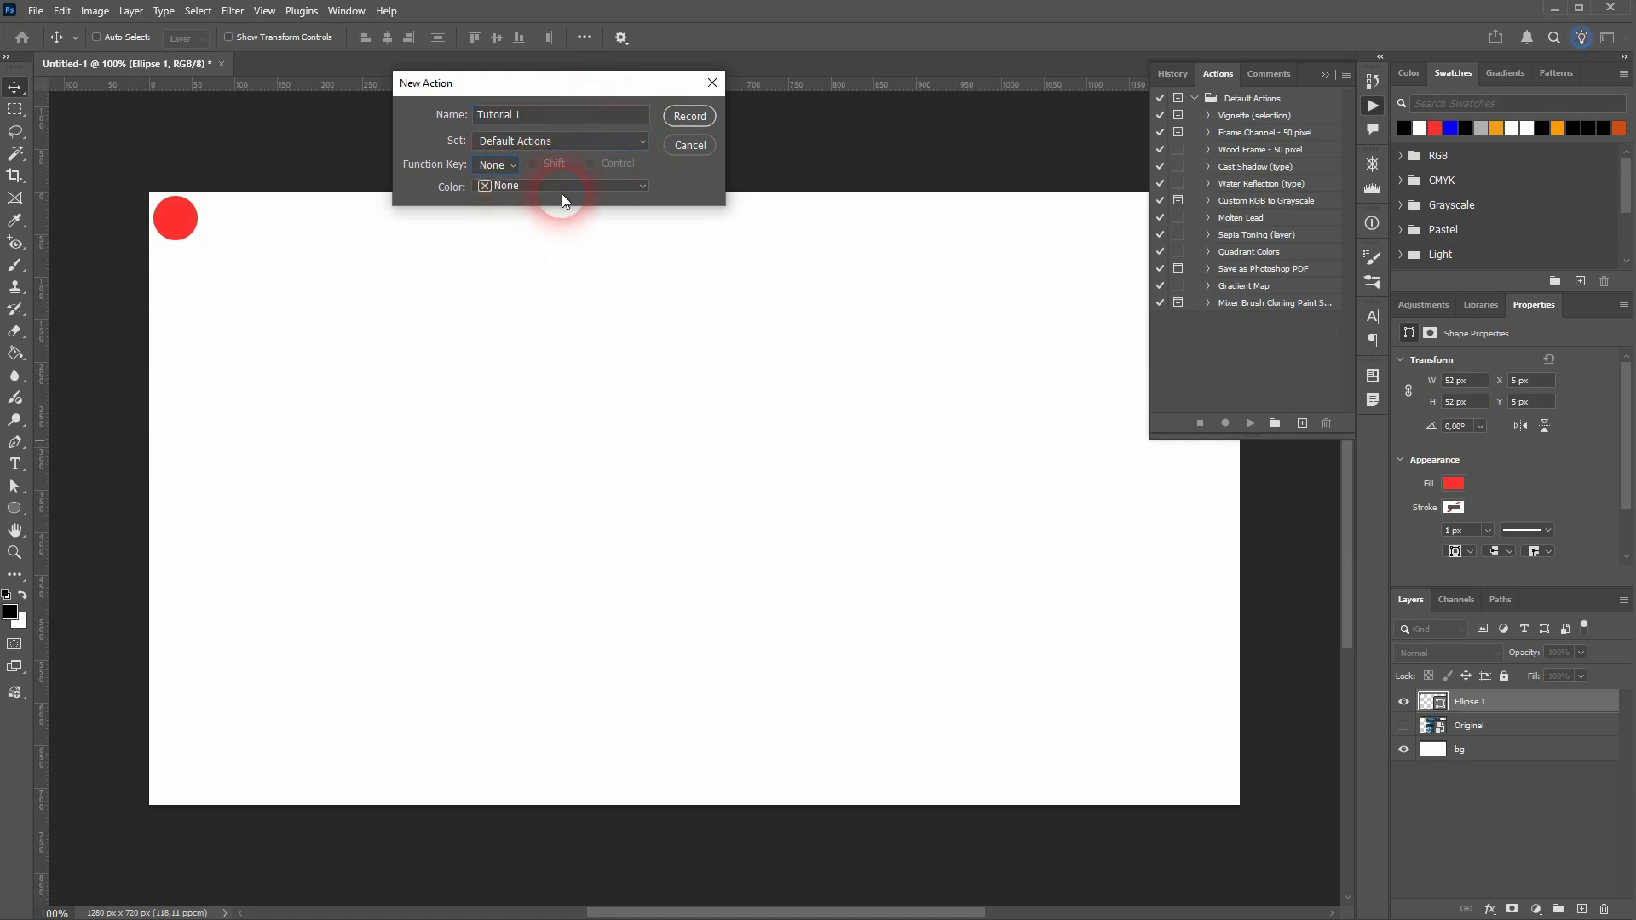
{"action": "left_click", "coordinate": [639, 186]}
{"action": "left_click", "coordinate": [621, 193]}
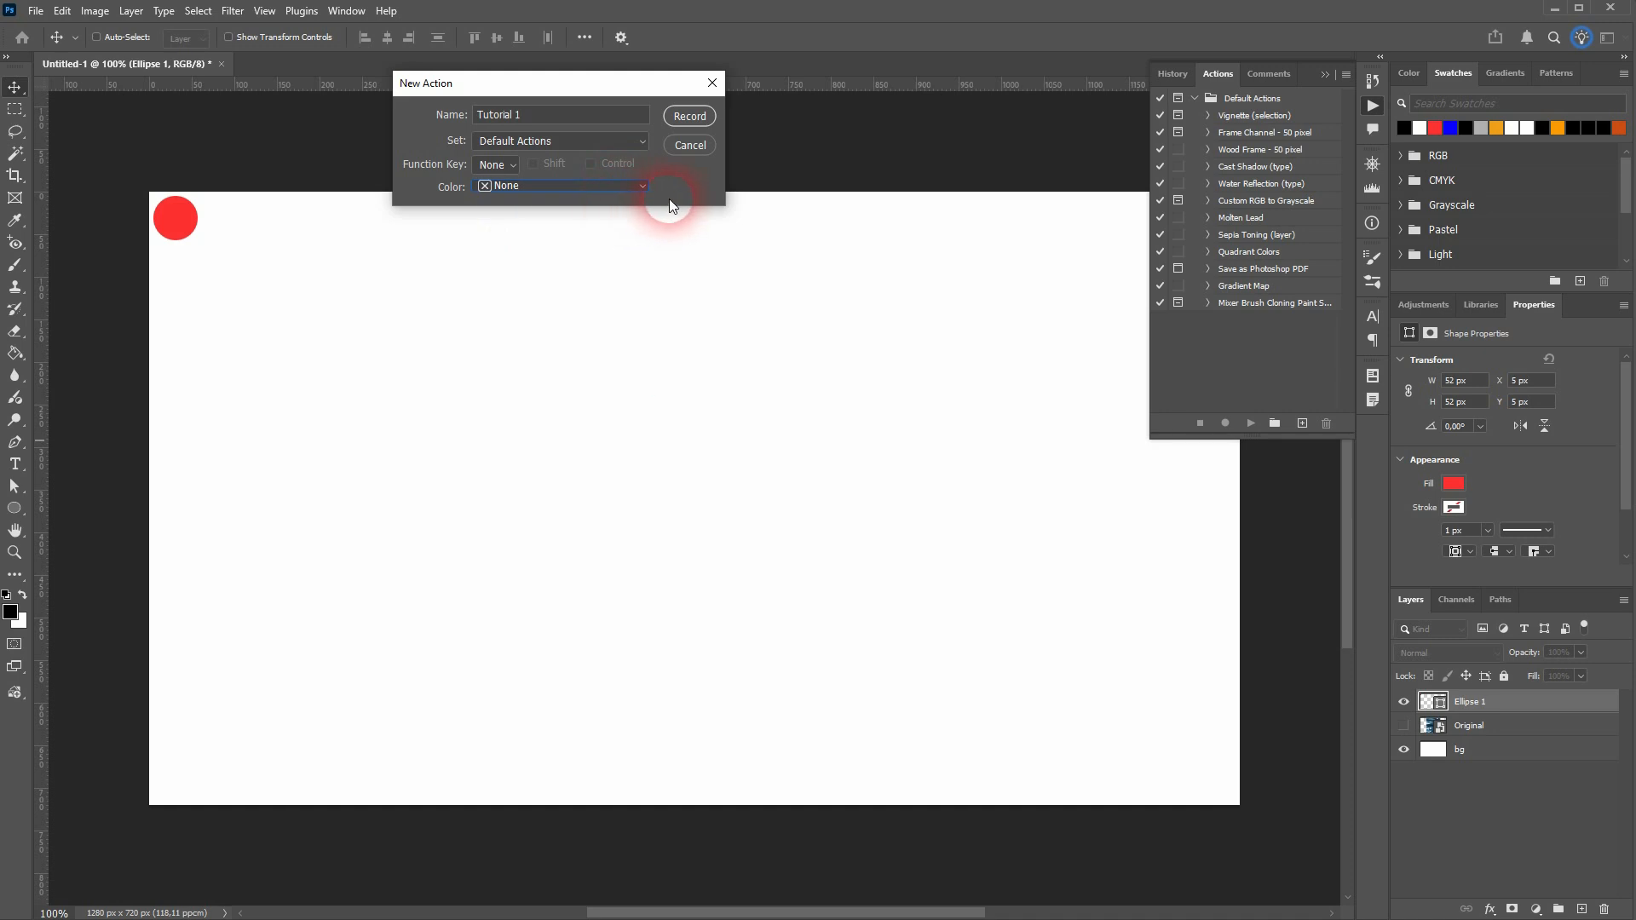
{"action": "left_click", "coordinate": [693, 116]}
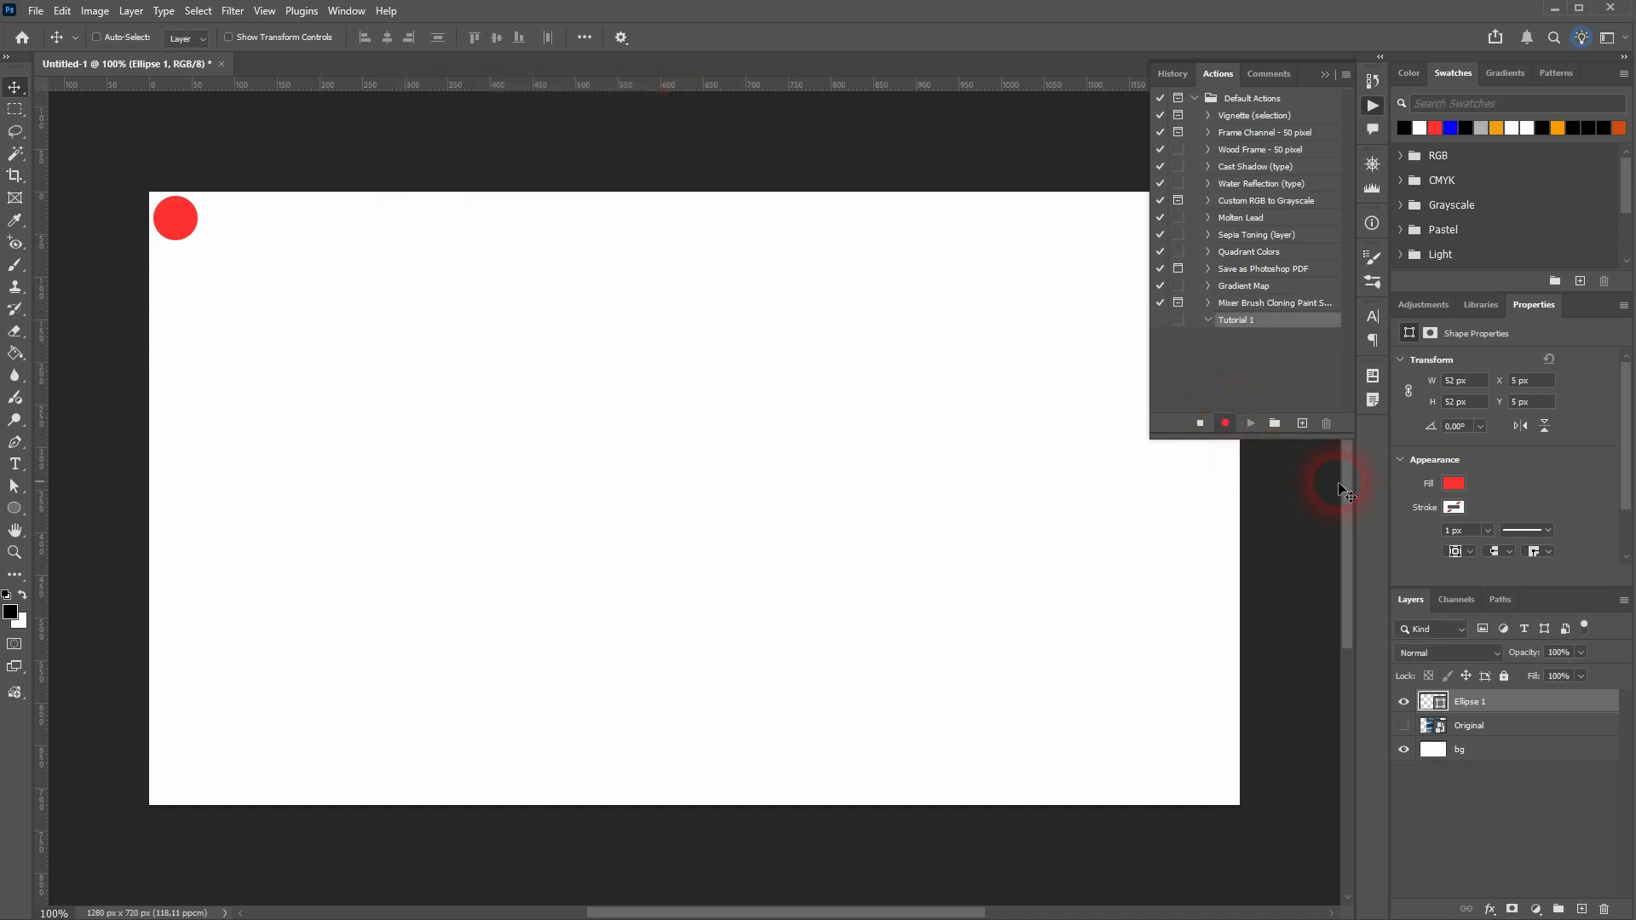
- Record duplicating the circle layer and moving the copy right to X 62 px, Y 5 px, and stop the recording
{"action": "left_click", "coordinate": [1524, 697]}
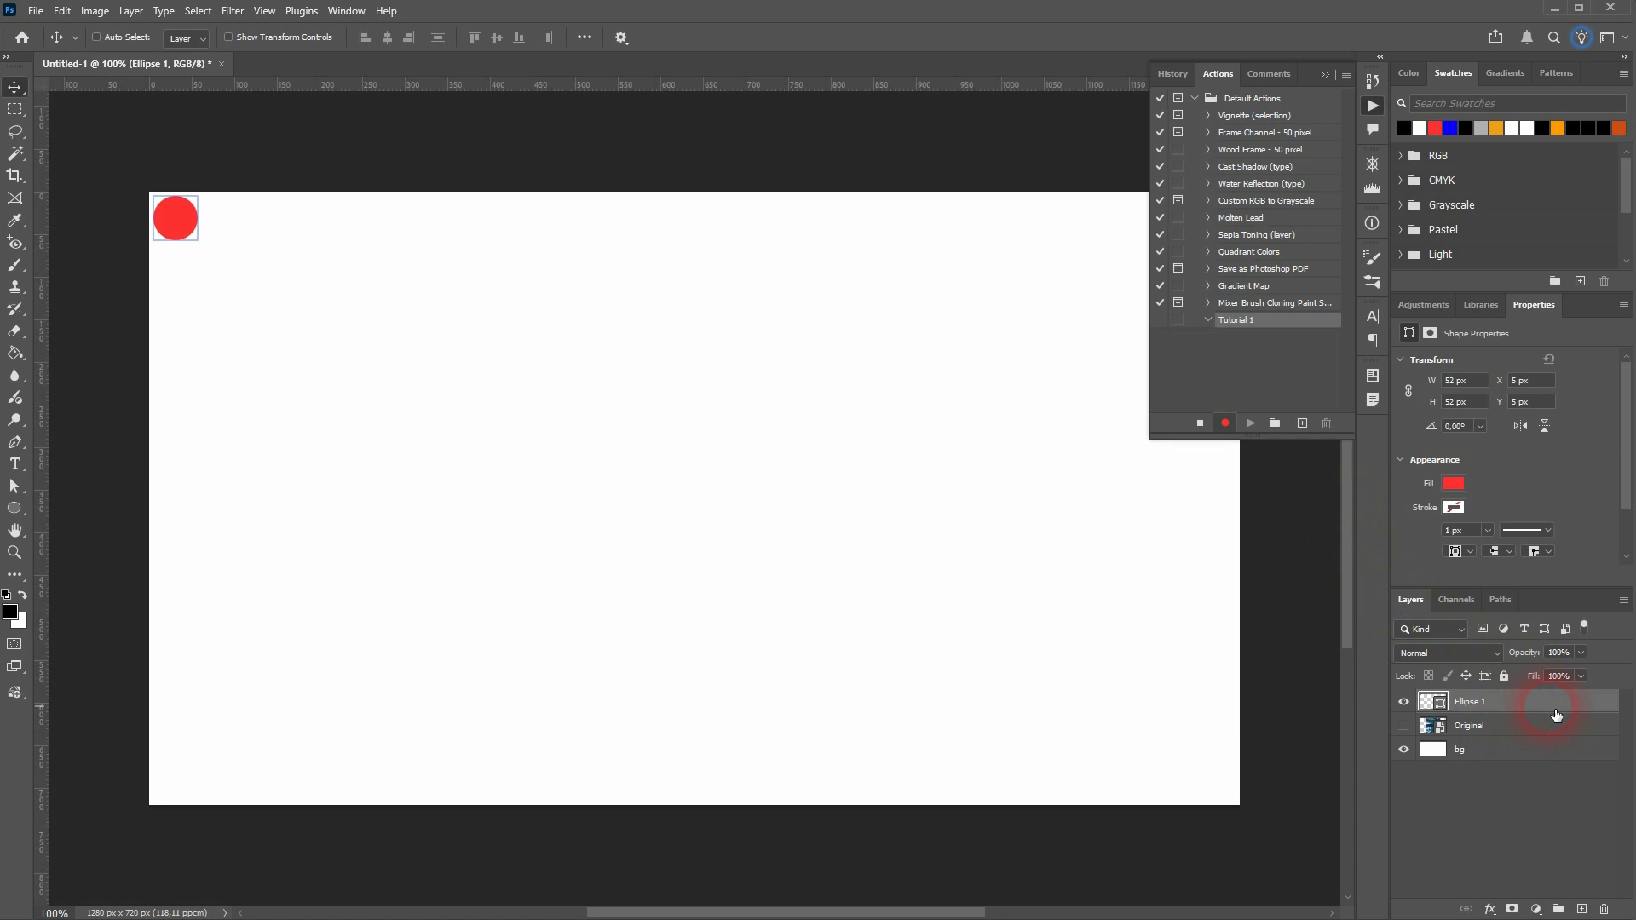
{"action": "key", "text": "ctrl+j"}
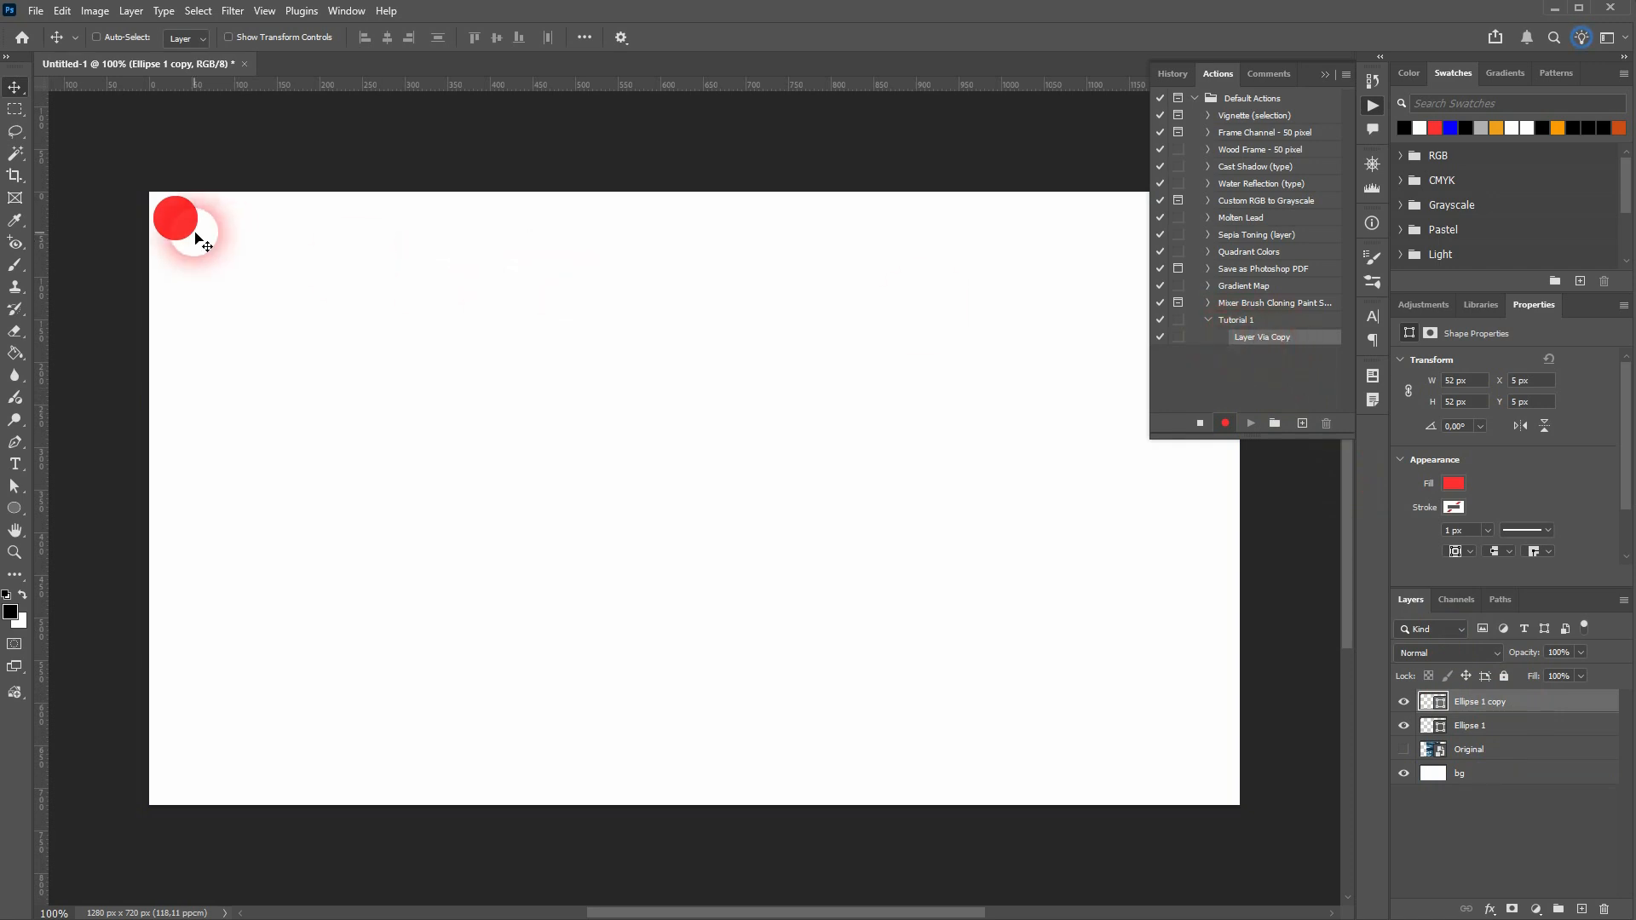
{"action": "left_click_drag", "start_coordinate": [187, 227], "coordinate": [225, 228]}
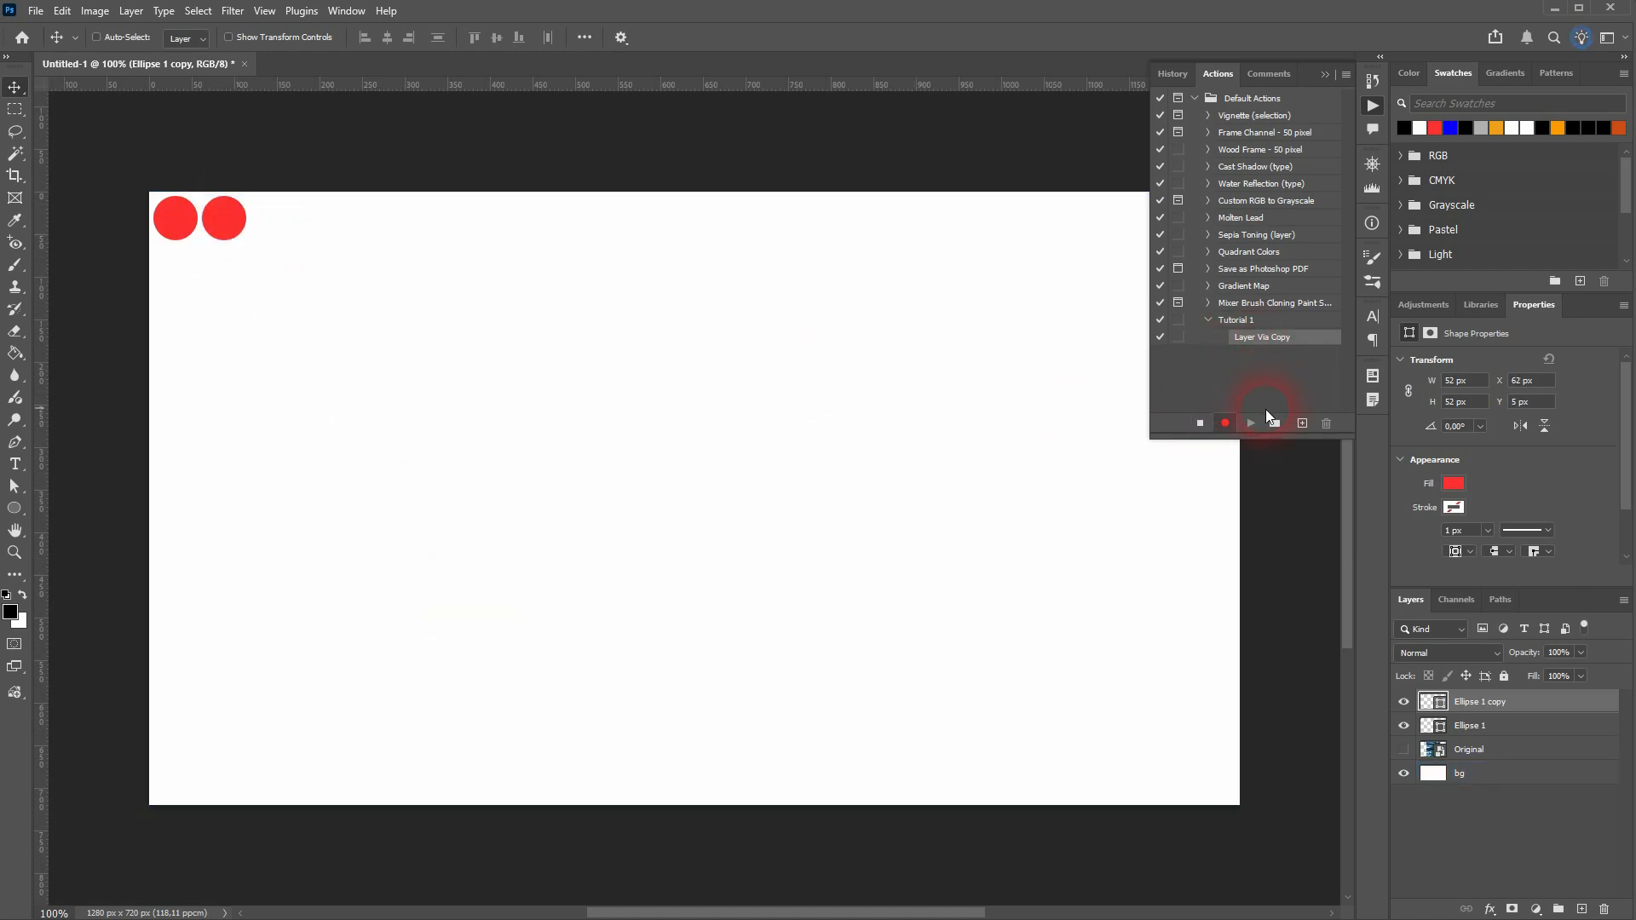
{"action": "left_click", "coordinate": [1200, 426]}
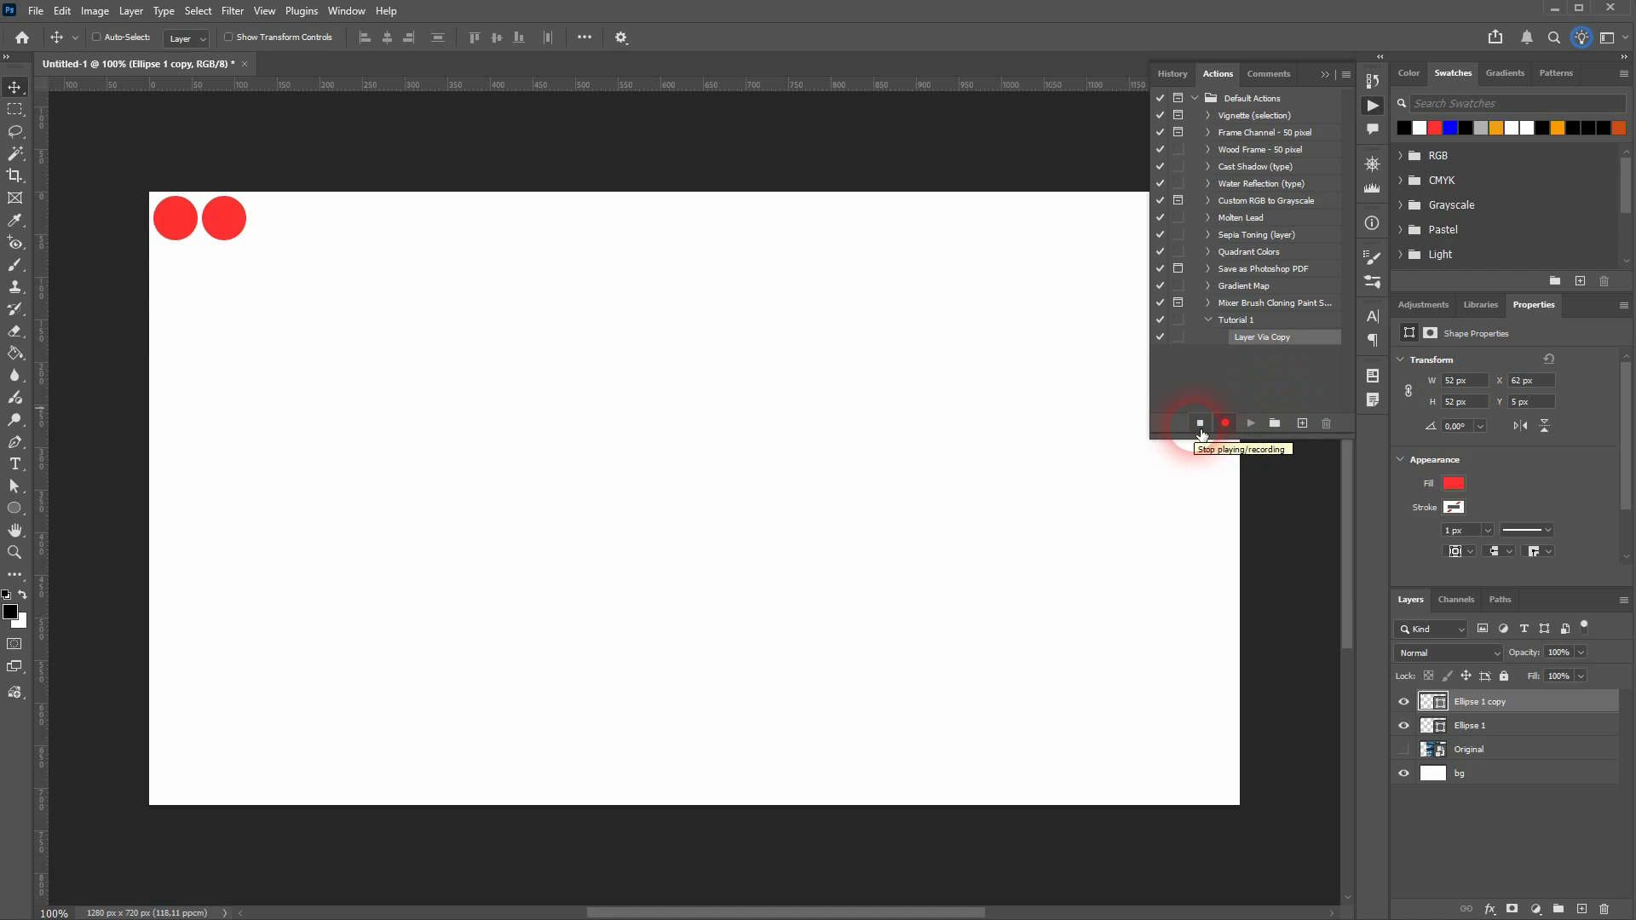
{"action": "left_click", "coordinate": [1201, 428]}
- Examine the recorded commands inside the Tutorial 1 action, and leave the action collapsed and selected
{"action": "left_click", "coordinate": [1261, 339]}
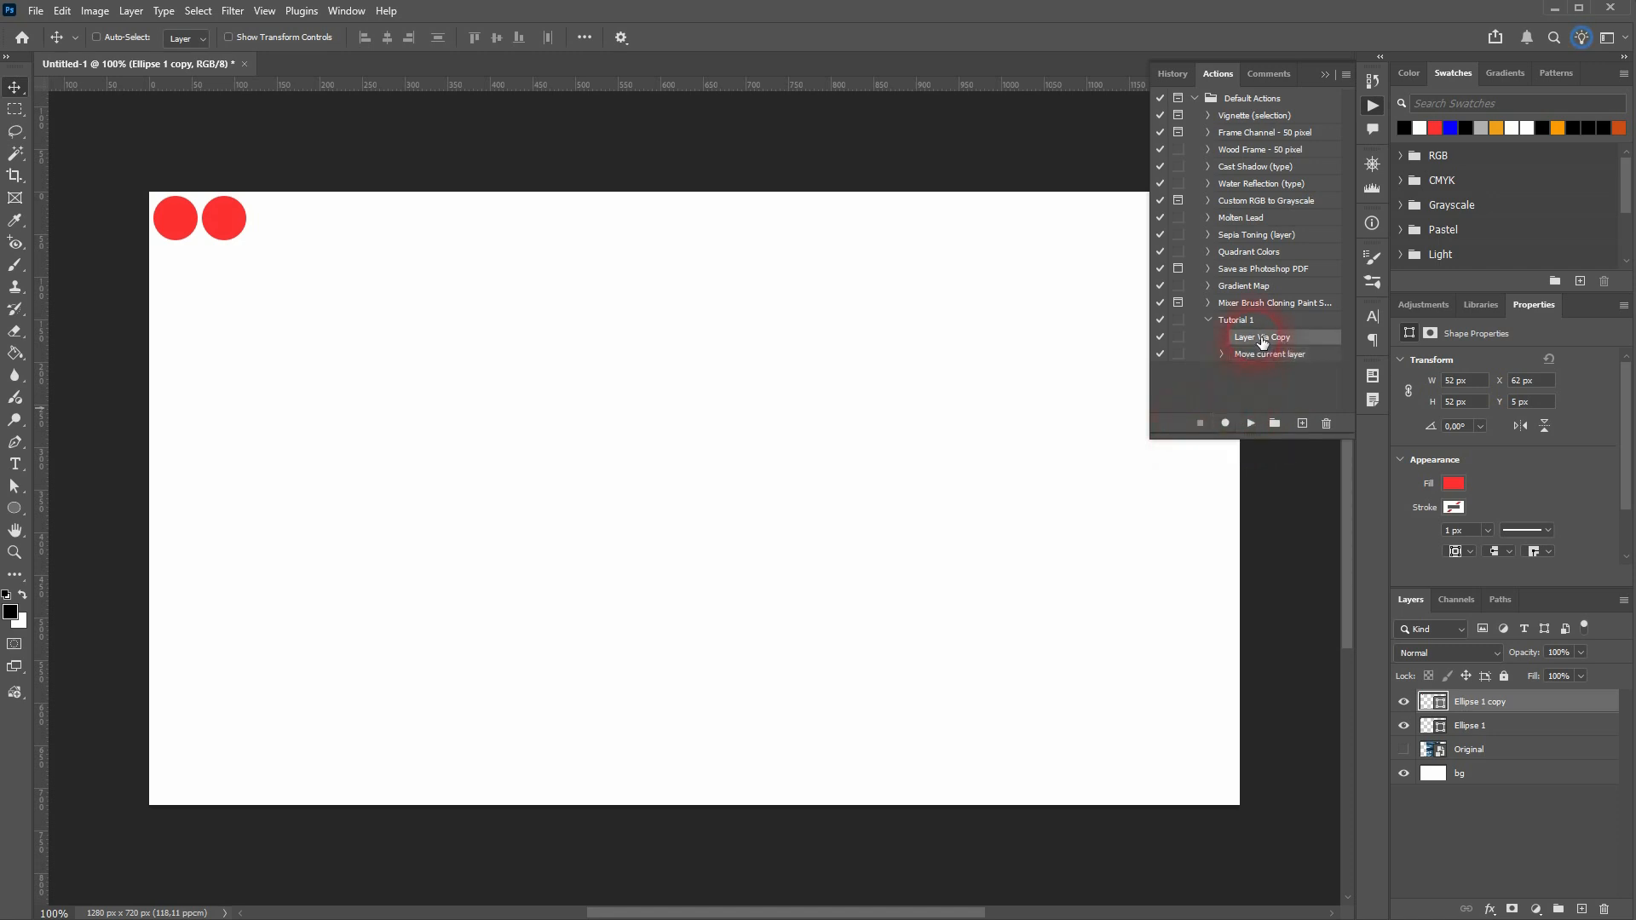
{"action": "left_click", "coordinate": [1224, 356]}
{"action": "left_click", "coordinate": [1223, 355]}
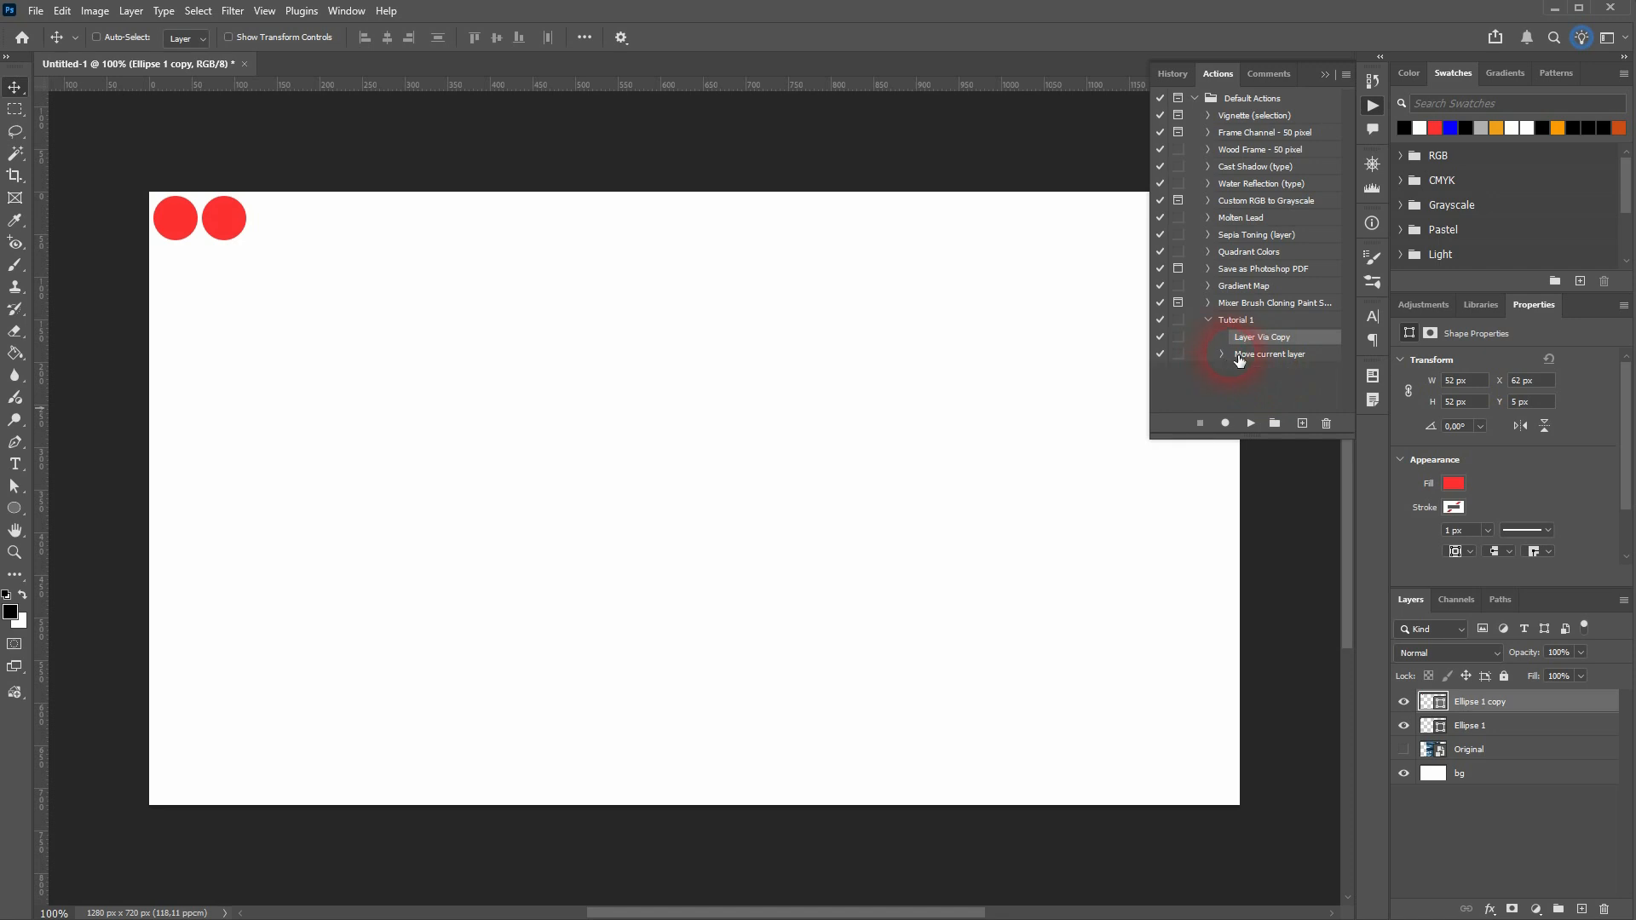
{"action": "left_click", "coordinate": [1209, 321]}
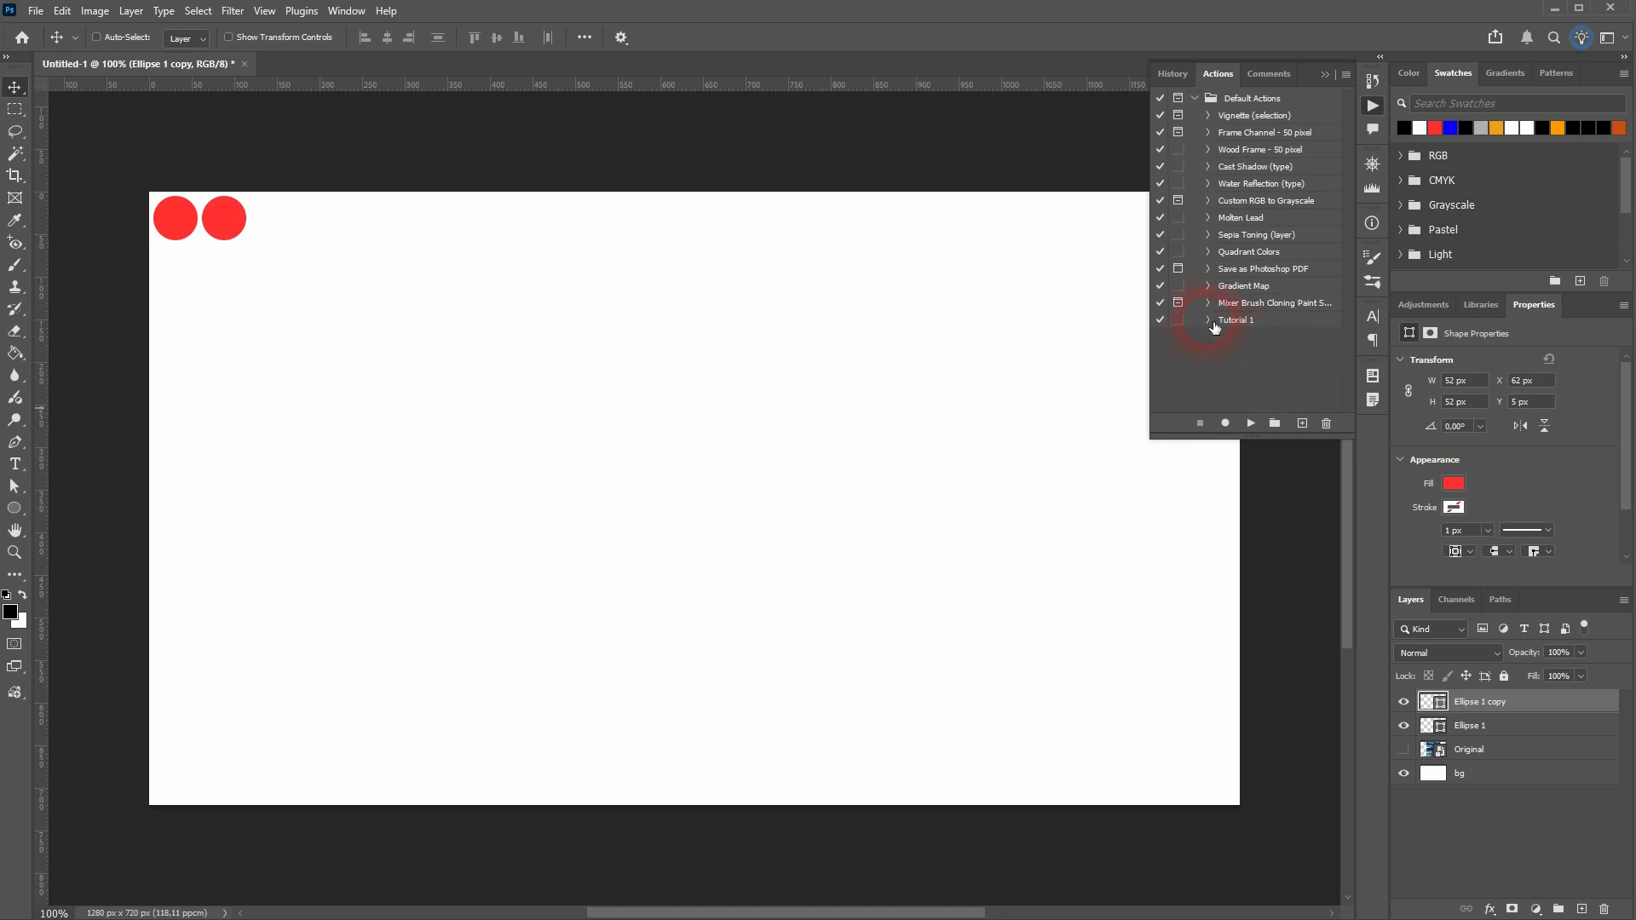
{"action": "left_click", "coordinate": [1246, 332]}
{"action": "left_click", "coordinate": [1209, 321]}
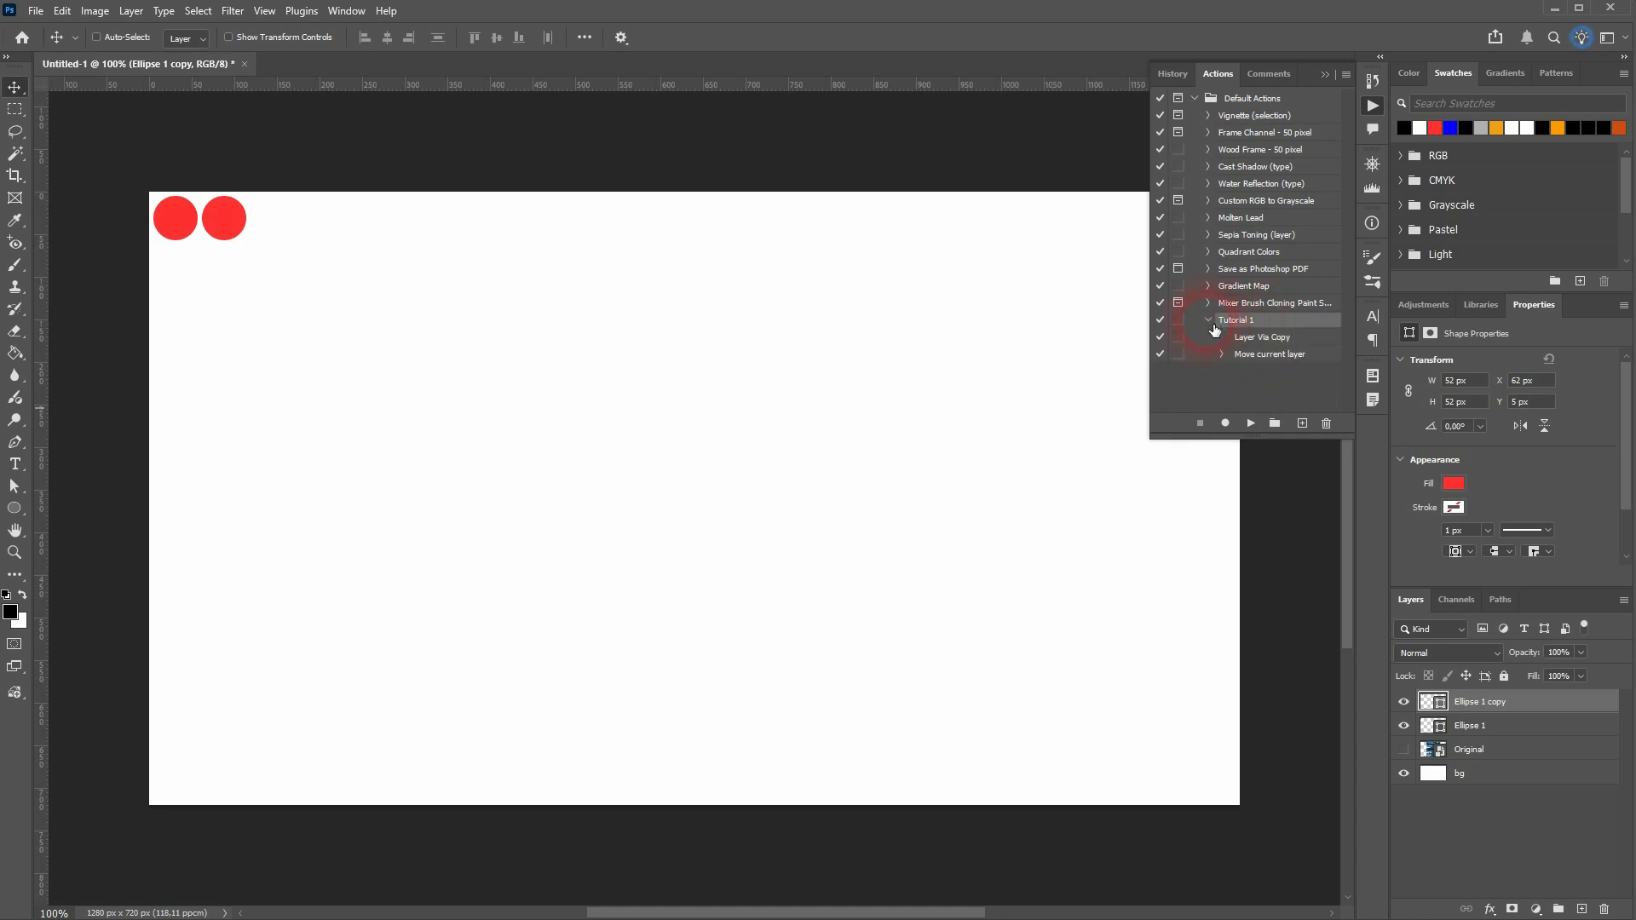
{"action": "left_click", "coordinate": [1255, 337]}
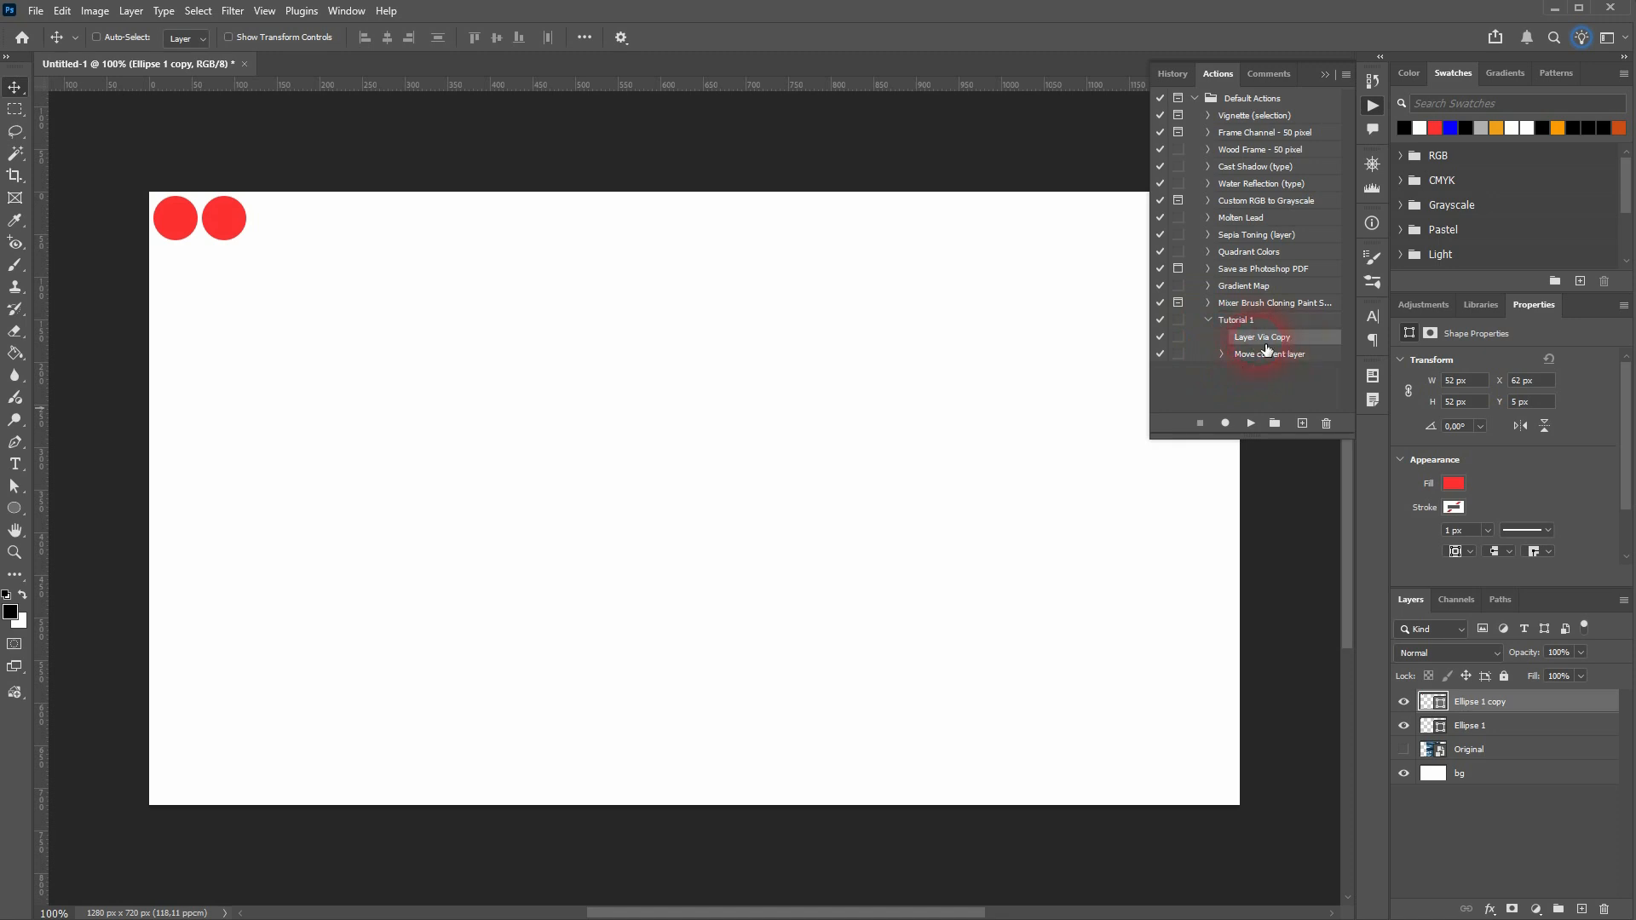
{"action": "left_click", "coordinate": [1244, 324]}
{"action": "left_click", "coordinate": [1209, 321]}
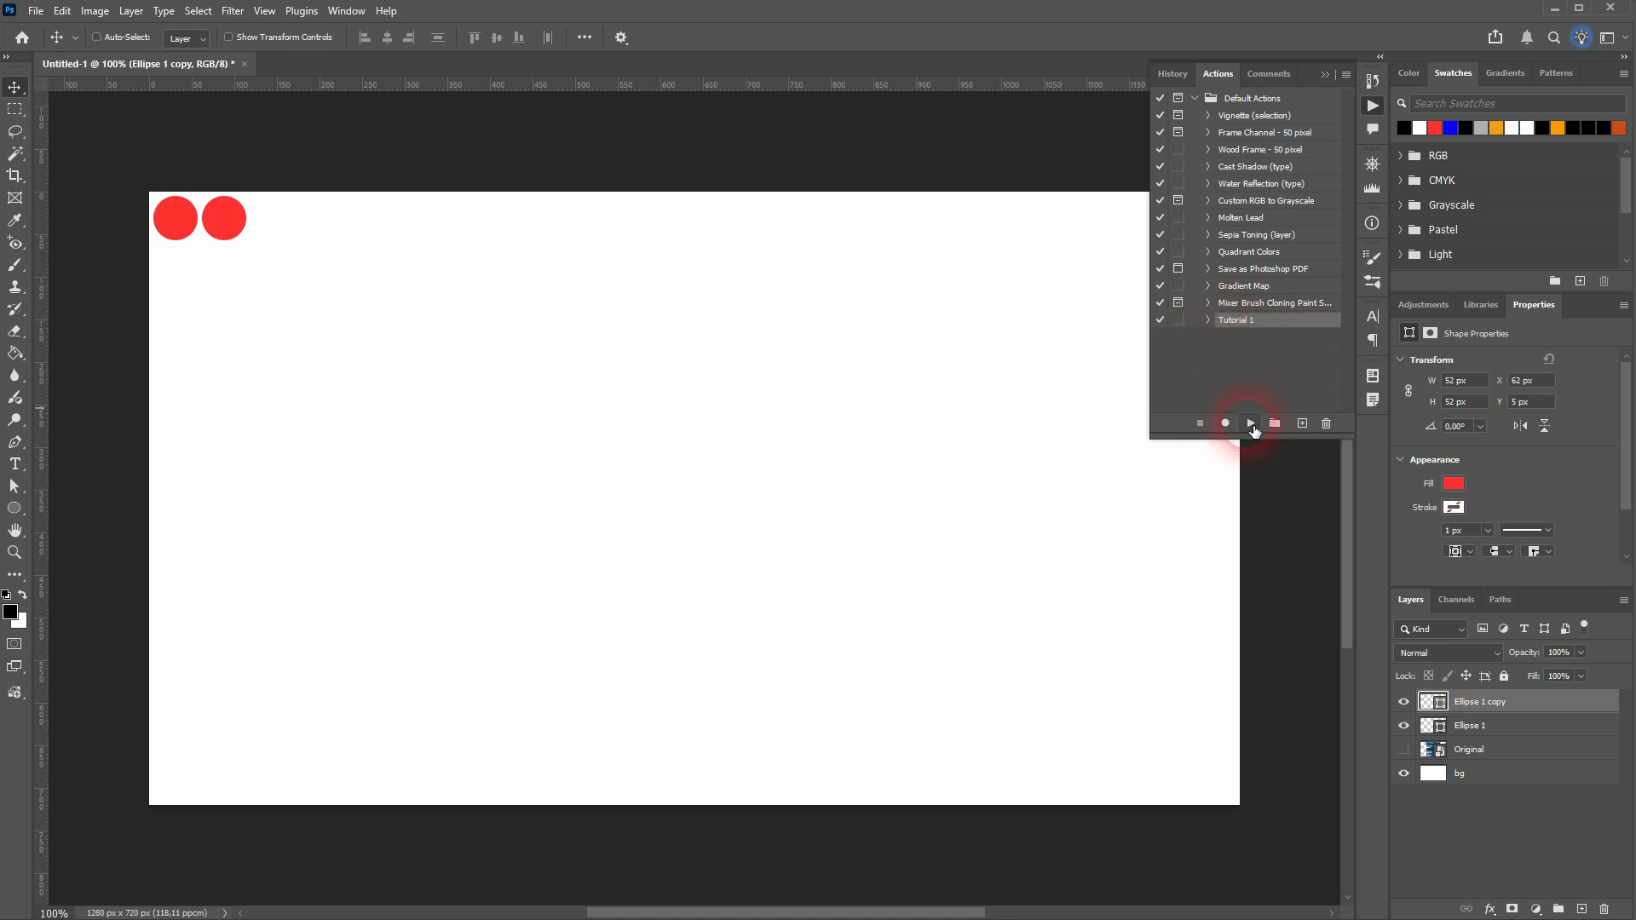
- Replay the Tutorial 1 action until the row of red circles spans the full canvas width
{"action": "left_click", "coordinate": [1252, 425]}
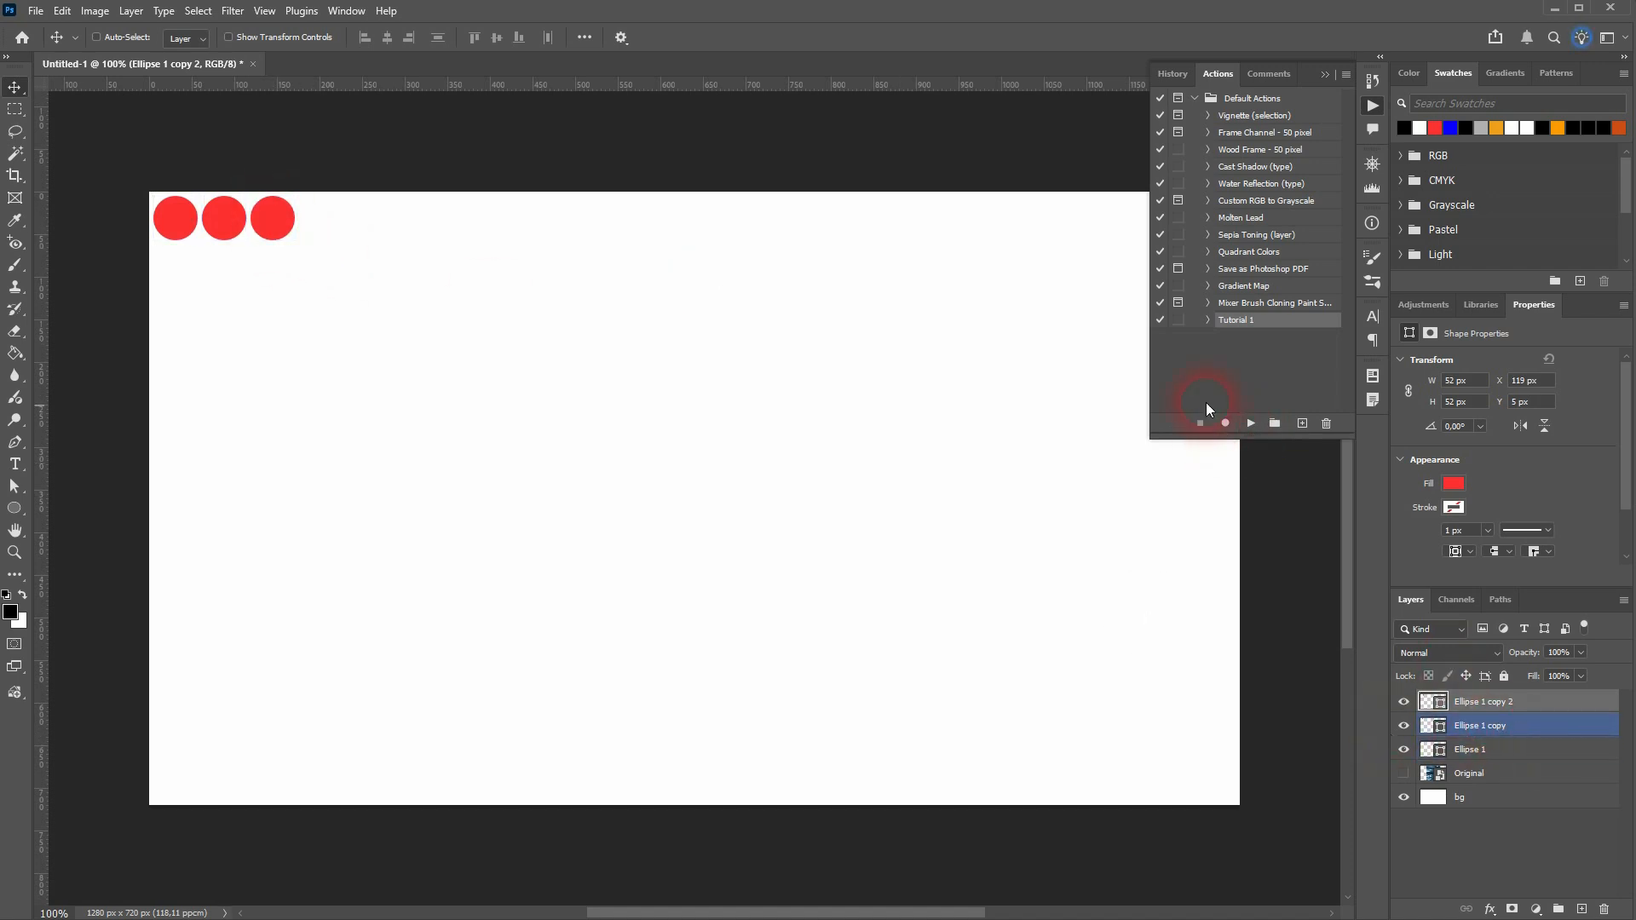
{"action": "left_click", "coordinate": [1252, 425]}
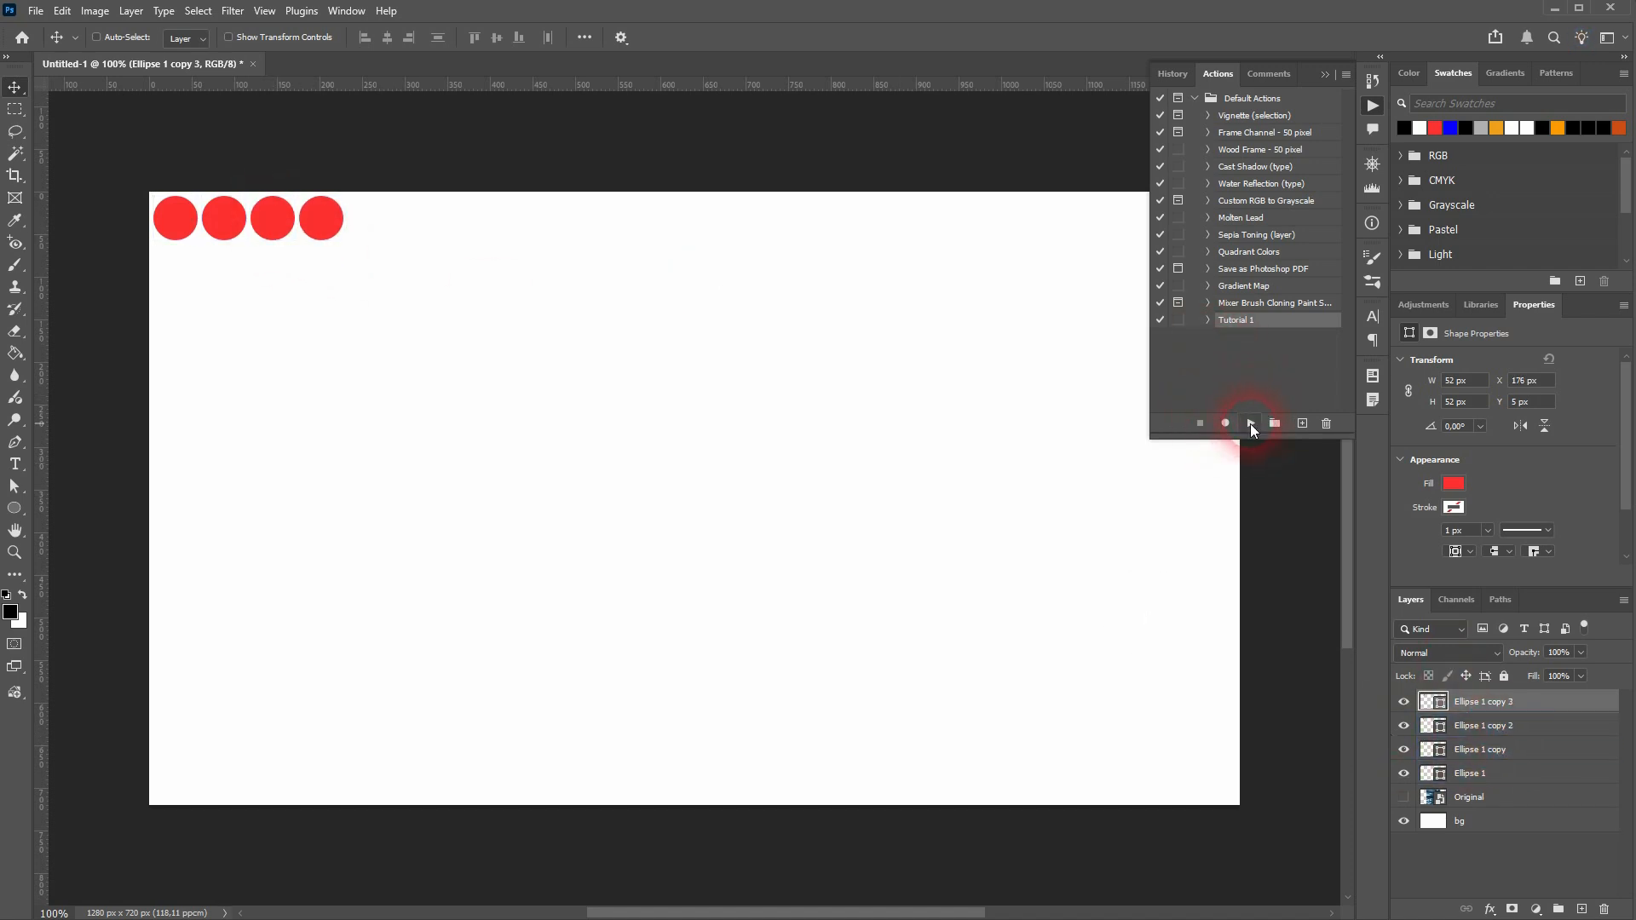
{"action": "left_click", "coordinate": [1252, 424]}
{"action": "left_click", "coordinate": [1253, 425]}
{"action": "left_click", "coordinate": [1252, 424]}
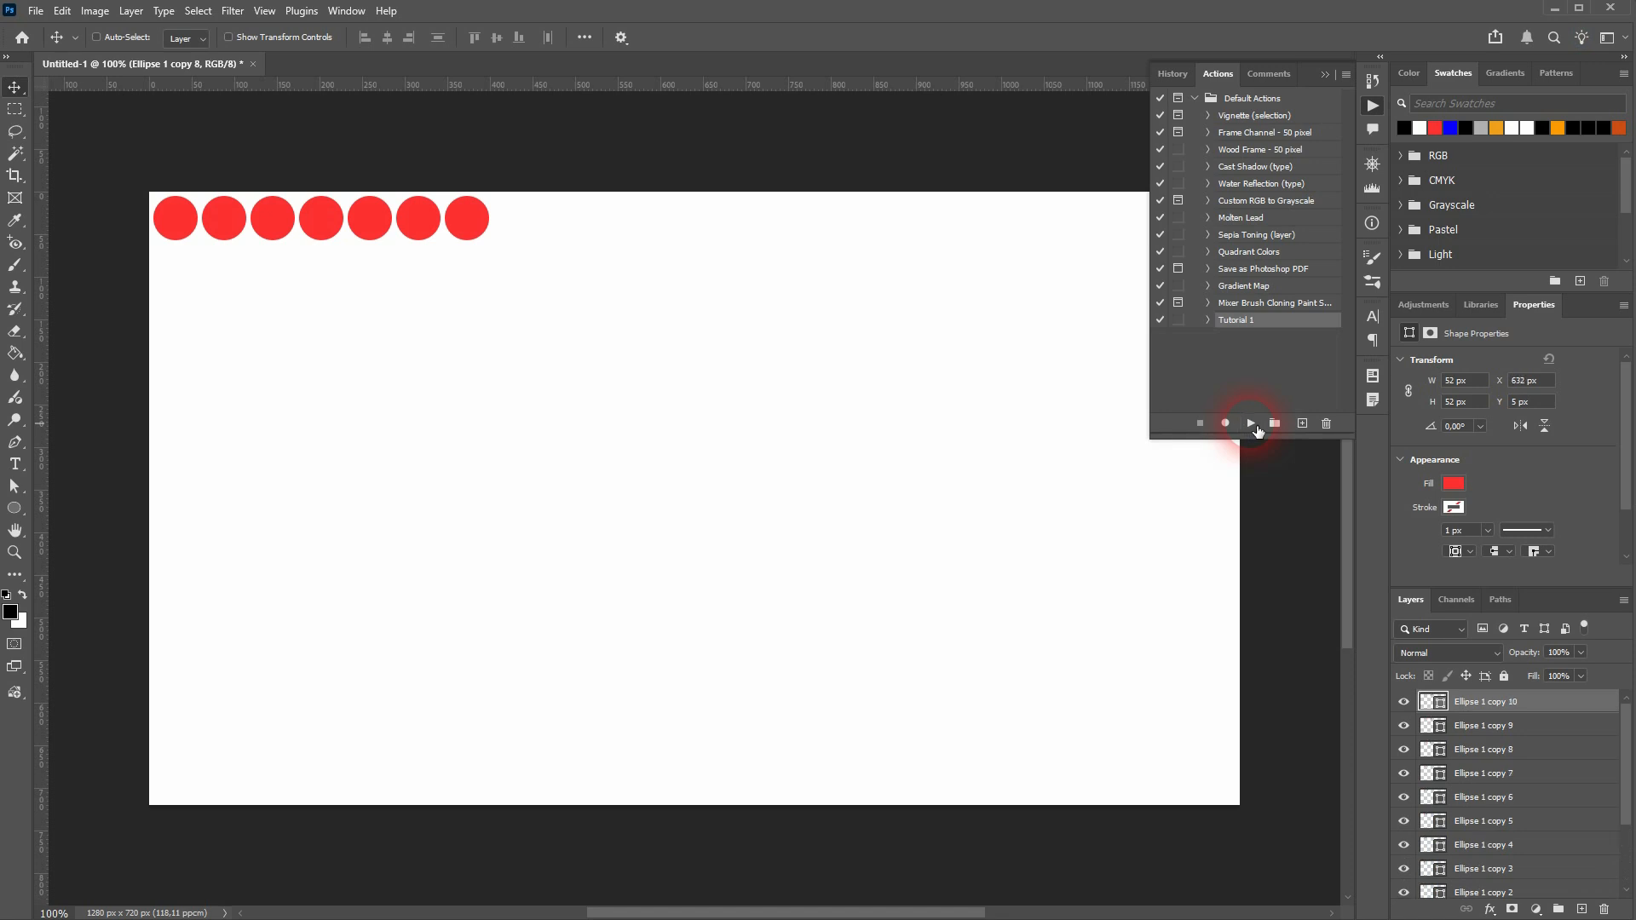
{"action": "left_click", "coordinate": [1251, 424]}
{"action": "left_click", "coordinate": [1252, 425]}
{"action": "left_click", "coordinate": [1252, 424]}
{"action": "left_click", "coordinate": [1251, 425]}
{"action": "left_click", "coordinate": [1252, 425]}
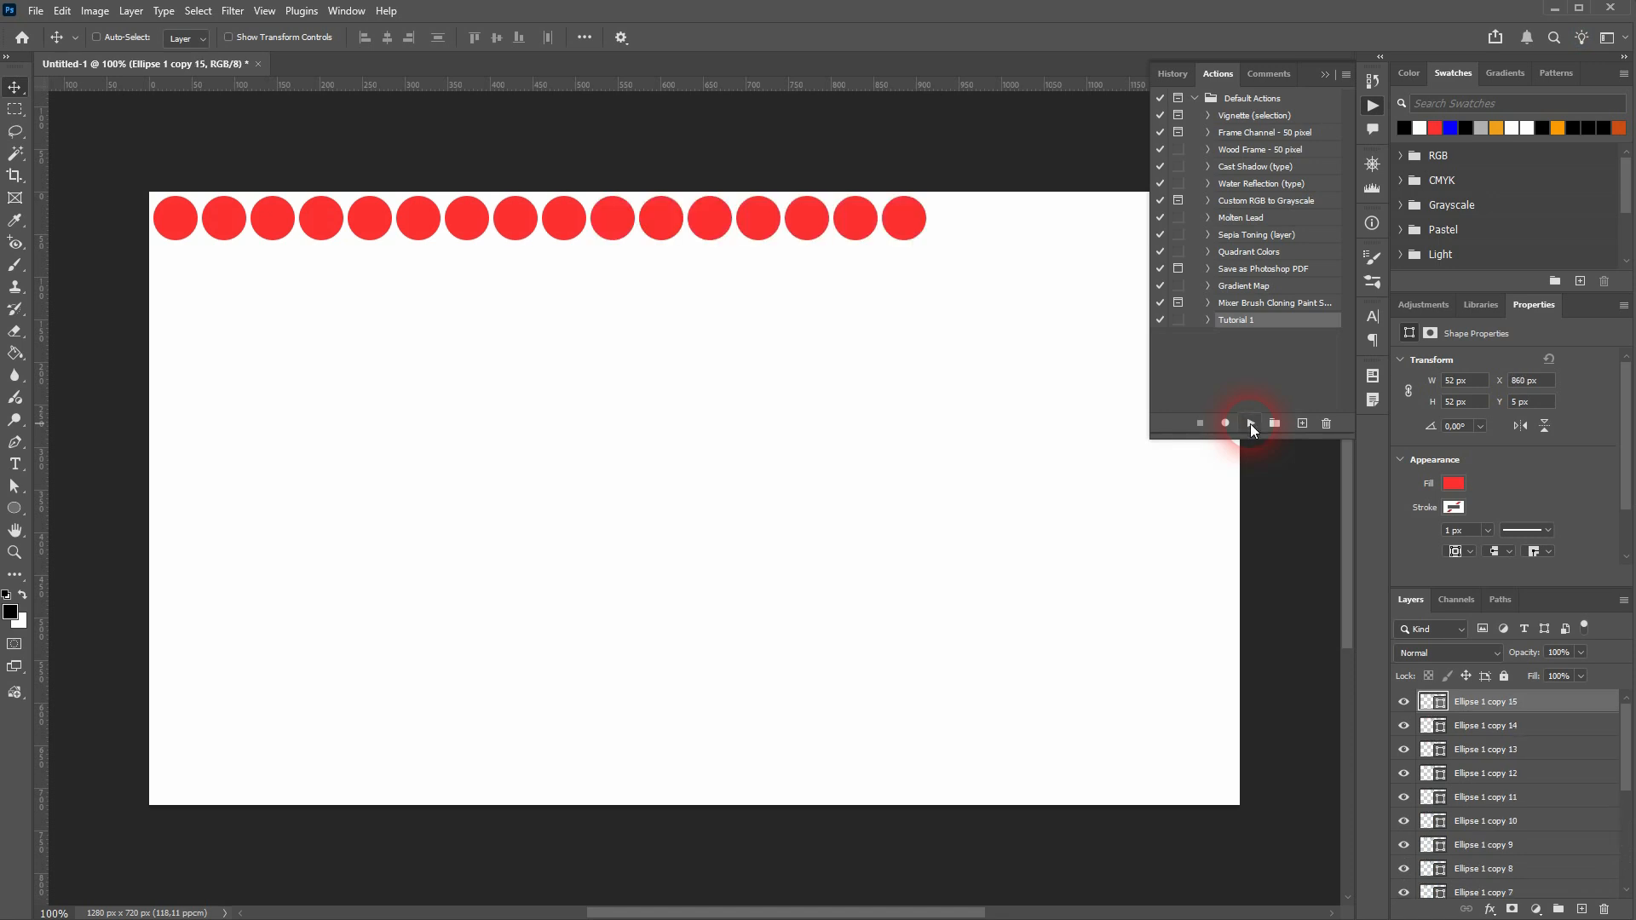
{"action": "left_click", "coordinate": [1252, 424]}
{"action": "left_click", "coordinate": [1252, 424]}
{"action": "scroll", "coordinate": [765, 551], "scroll_direction": "down", "scroll_amount": 4}
{"action": "scroll", "coordinate": [765, 552], "scroll_direction": "down", "scroll_amount": 2}
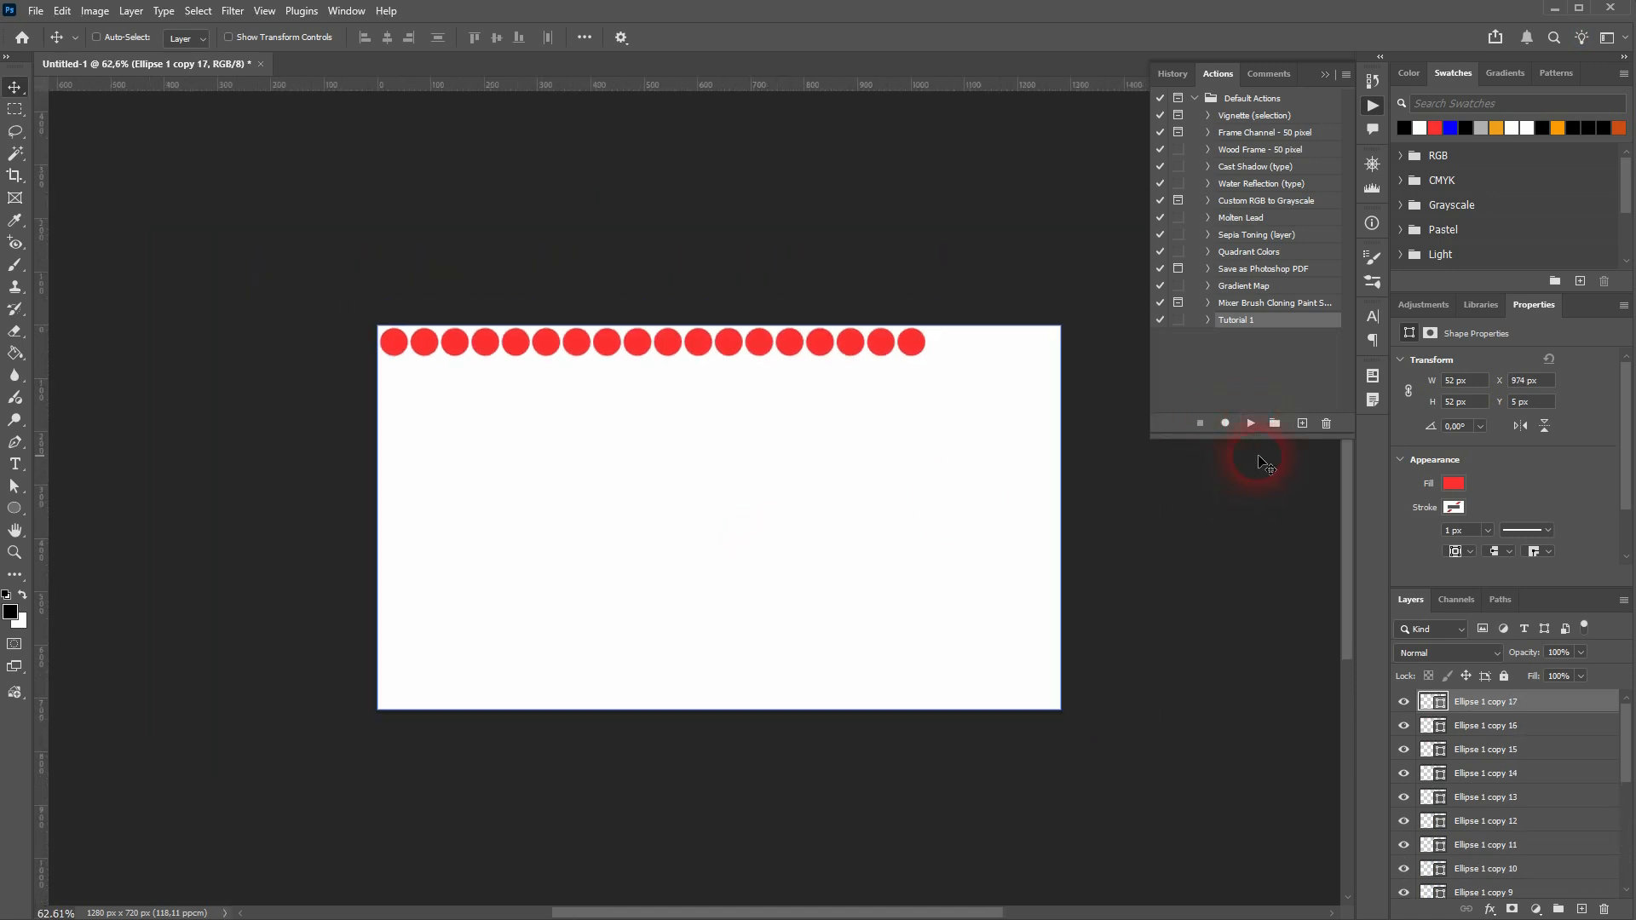
{"action": "left_click", "coordinate": [1250, 424]}
{"action": "left_click", "coordinate": [1249, 424]}
{"action": "left_click", "coordinate": [1249, 424]}
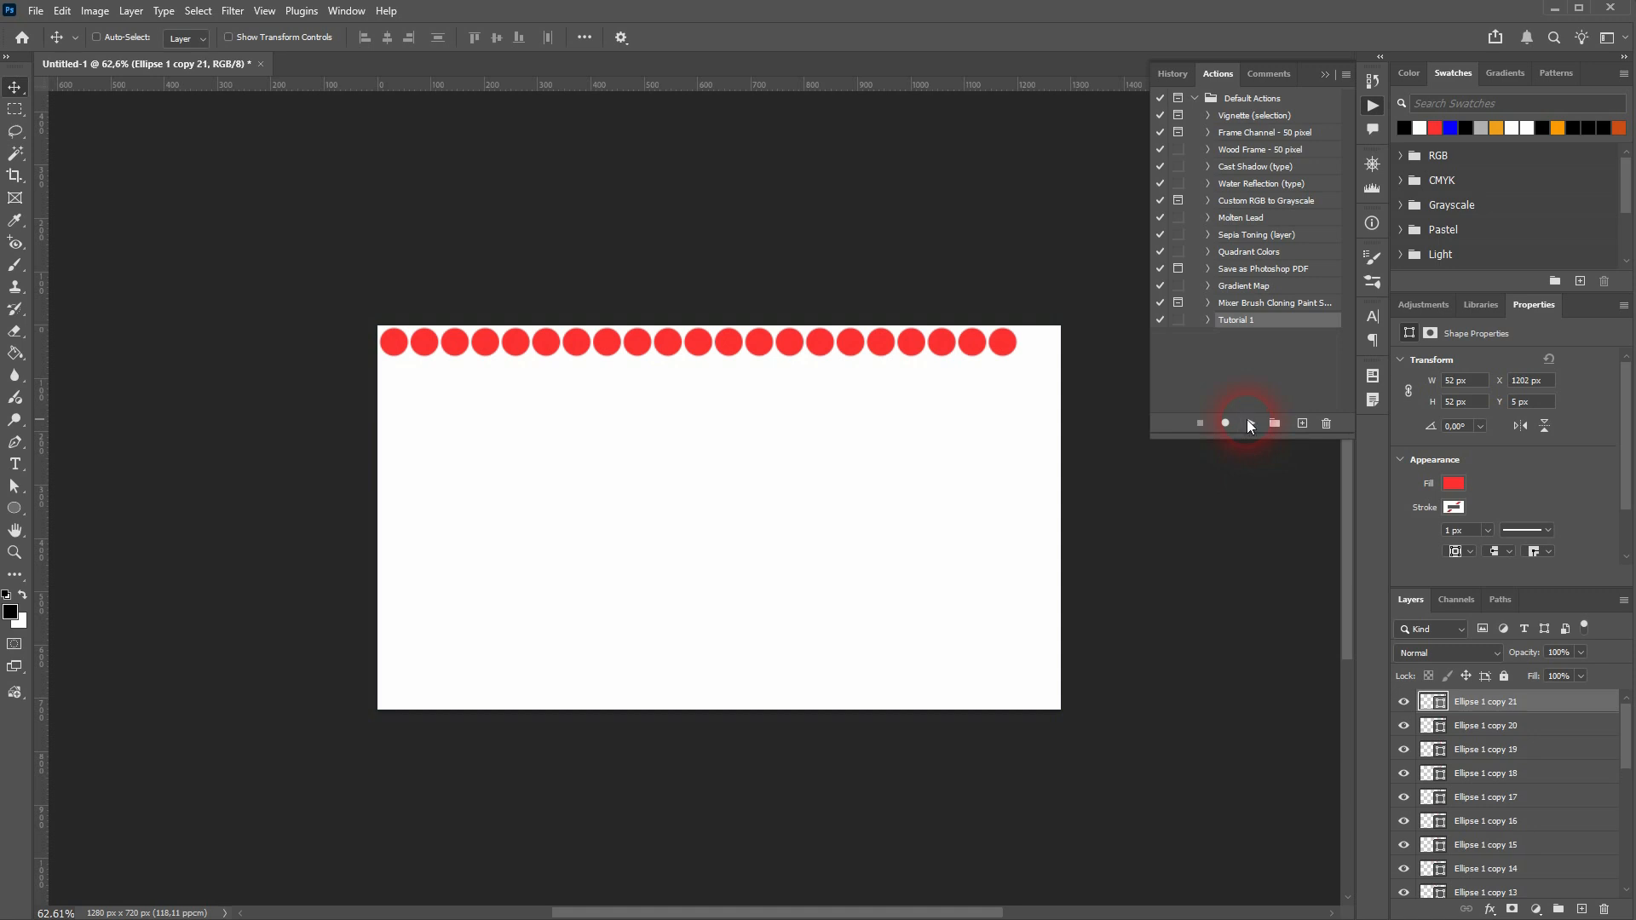
{"action": "left_click", "coordinate": [1250, 424]}
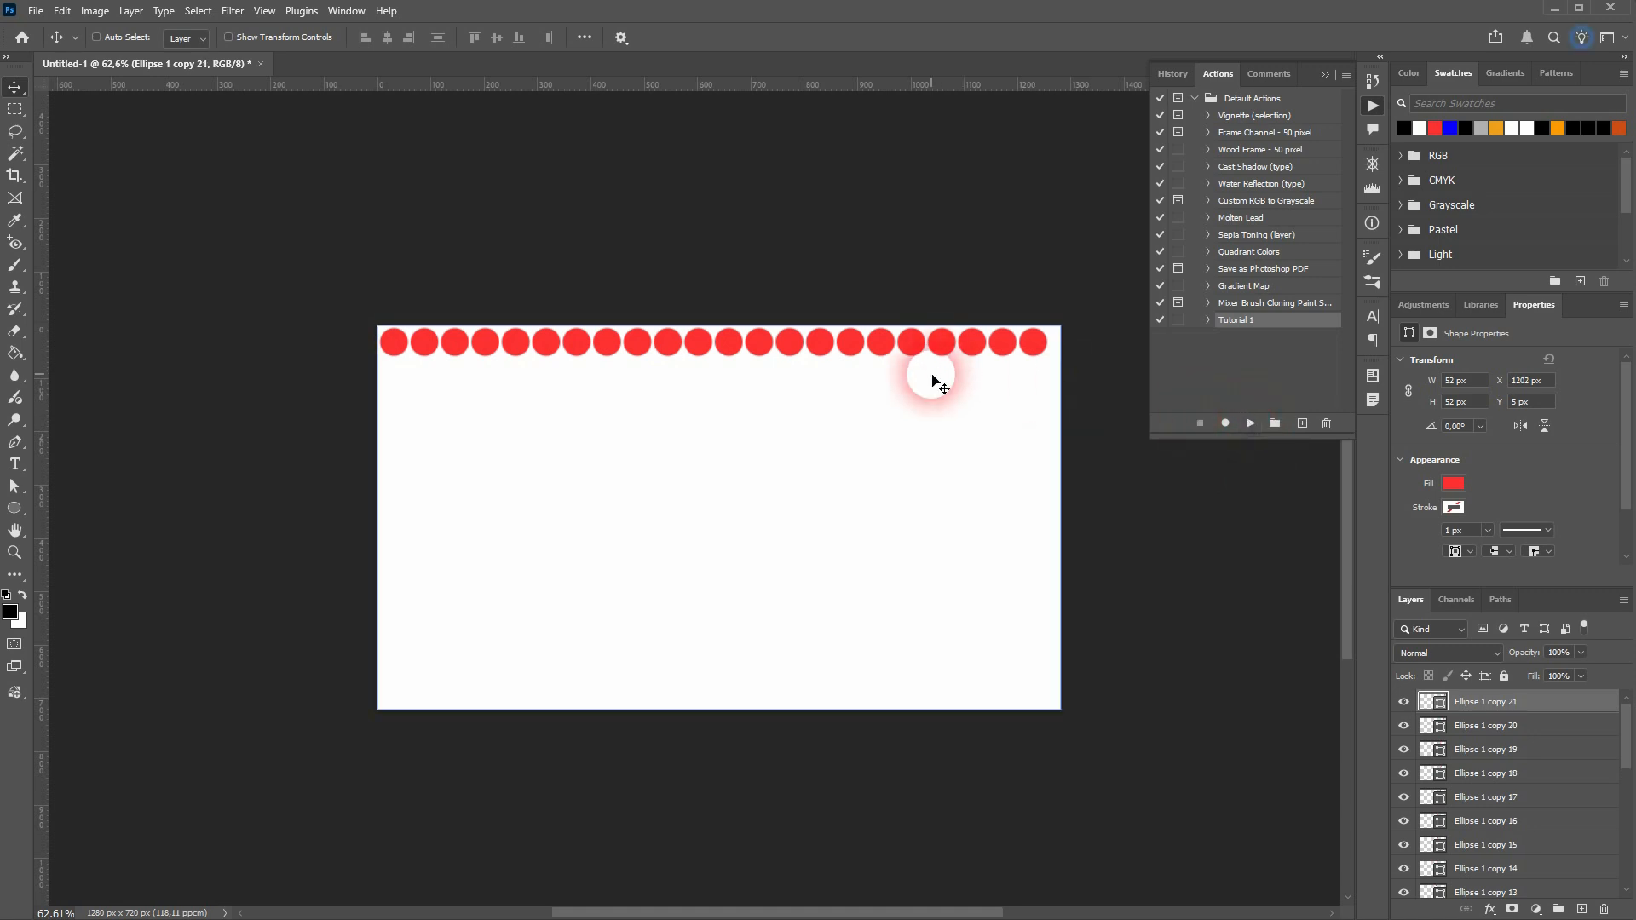
{"action": "left_click", "coordinate": [1329, 74]}
- Group all the circle layers, from Ellipse 1 copy 21 down to Ellipse 1, and toggle the group's visibility to check it
{"action": "scroll", "coordinate": [1515, 746], "scroll_direction": "down", "scroll_amount": 5}
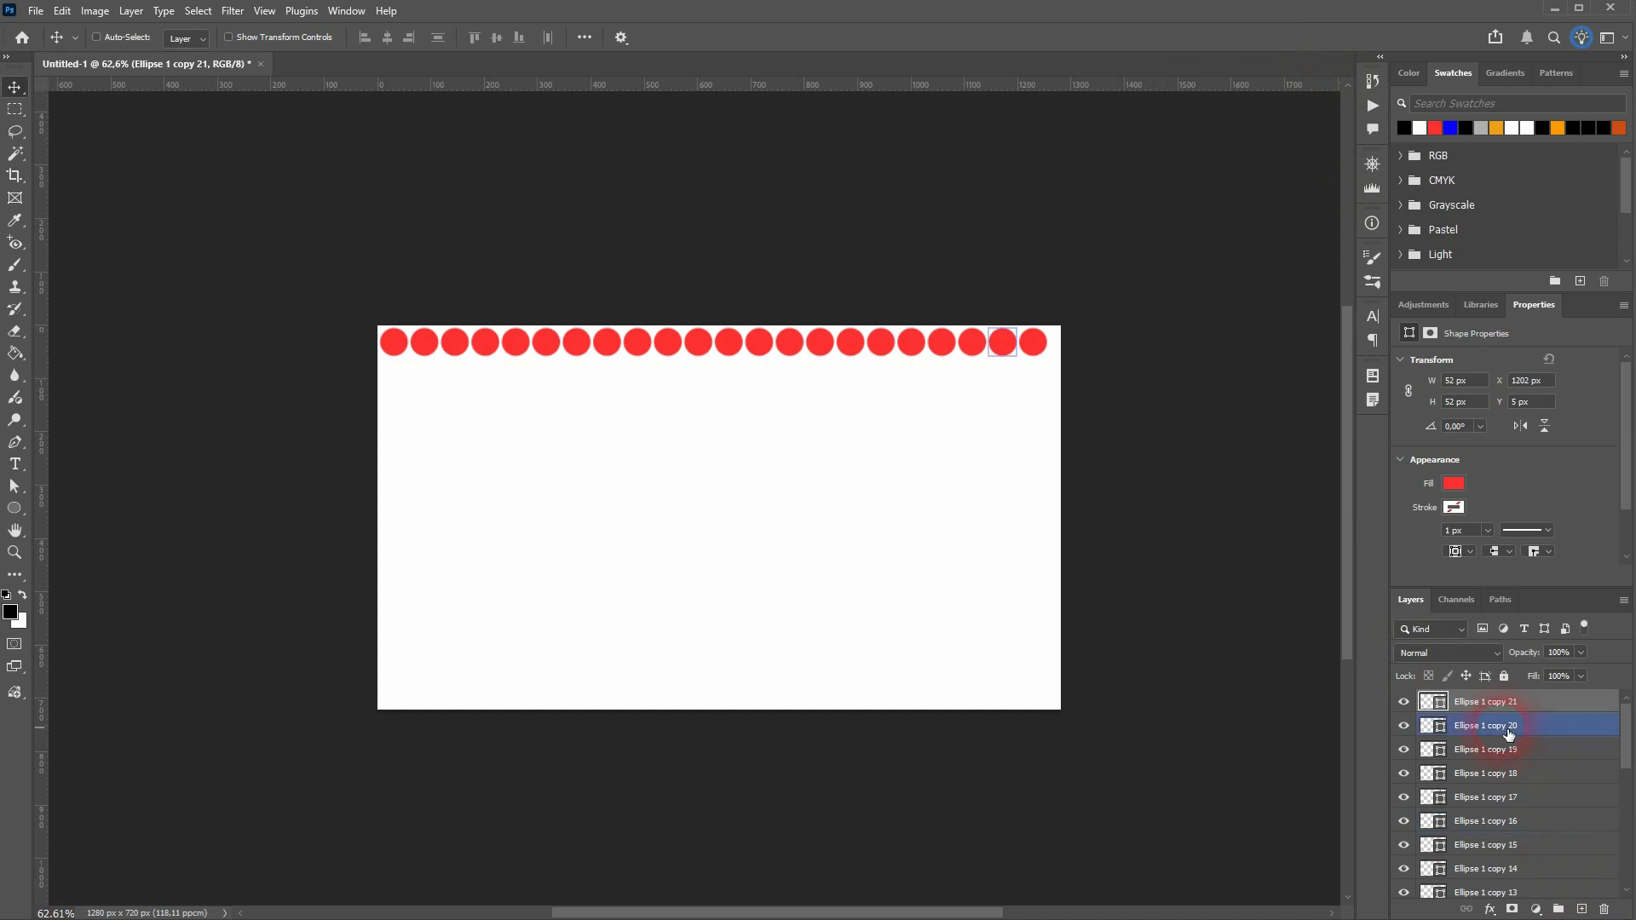
{"action": "scroll", "coordinate": [1516, 746], "scroll_direction": "down", "scroll_amount": 1}
{"action": "left_click", "coordinate": [1515, 841], "text": "shift"}
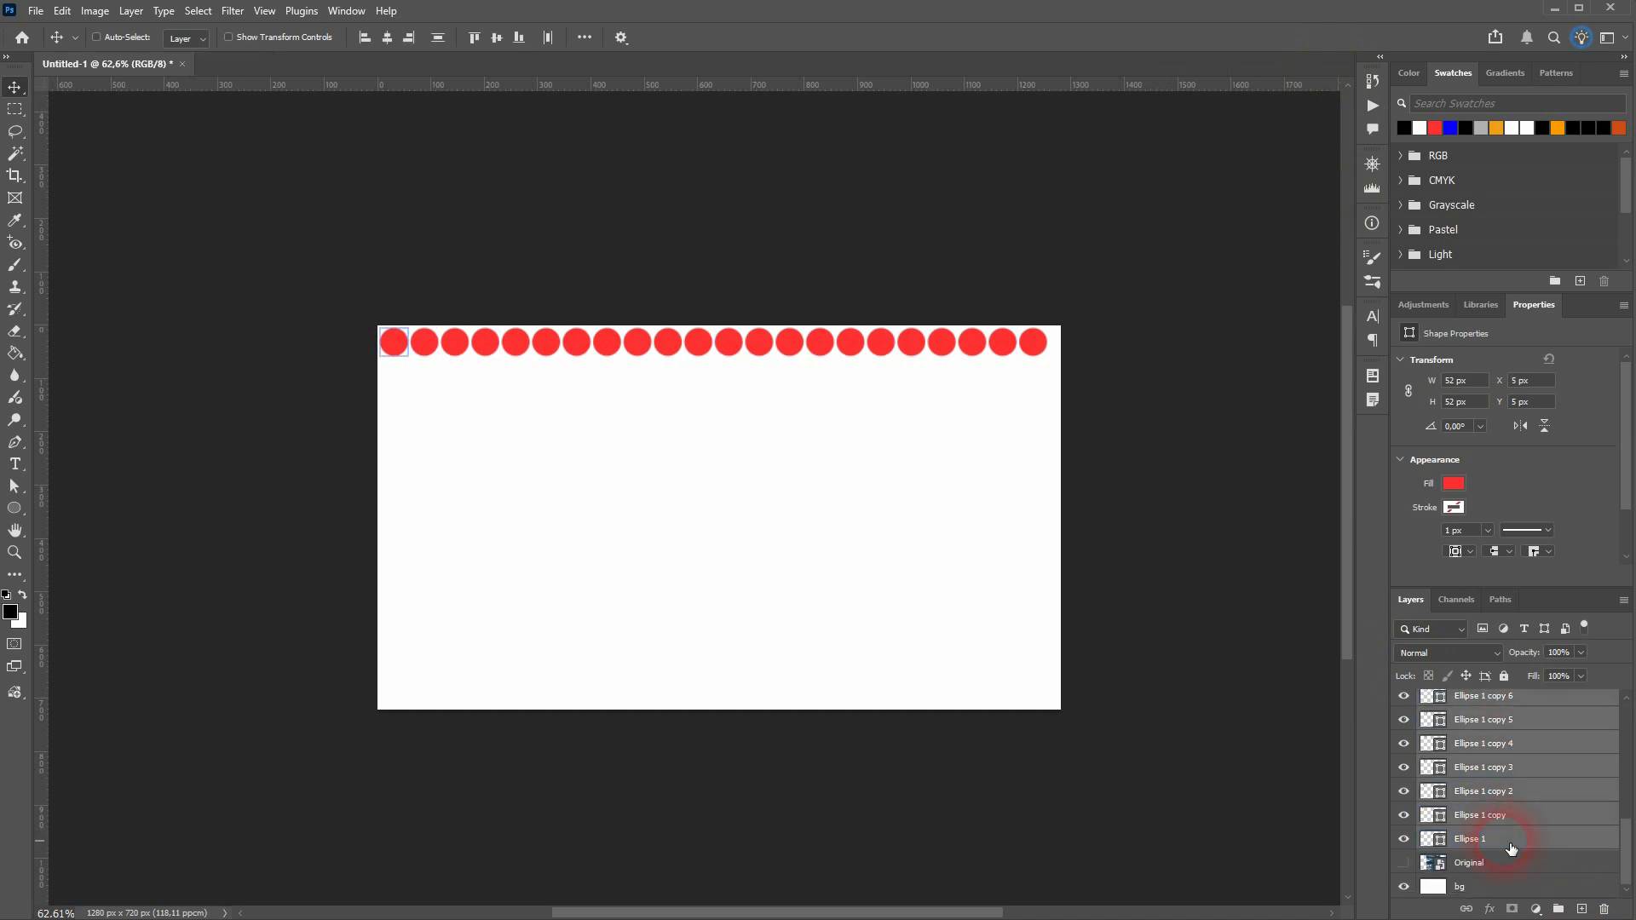
{"action": "key", "text": "ctrl+g"}
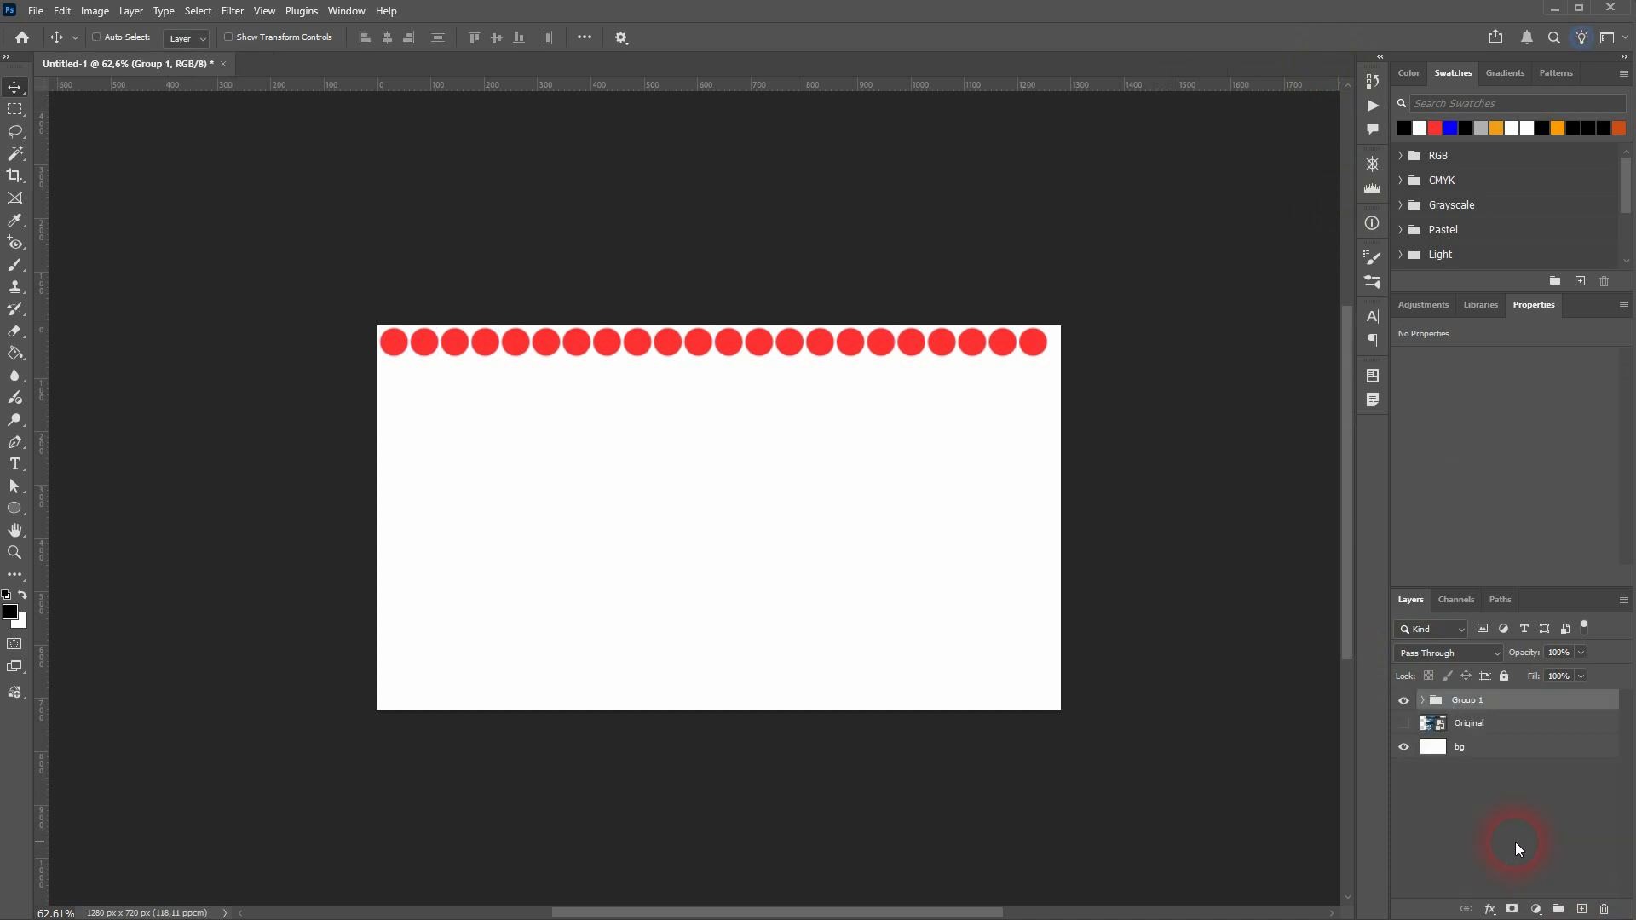
{"action": "left_click", "coordinate": [1404, 699]}
{"action": "left_click", "coordinate": [1404, 699]}
- Free Transform the circle row group to about 1259 px wide, centred along the canvas's upper edge with small even margins
{"action": "scroll", "coordinate": [707, 343], "scroll_direction": "up", "scroll_amount": 3}
{"action": "left_click_drag", "start_coordinate": [706, 346], "coordinate": [716, 350]}
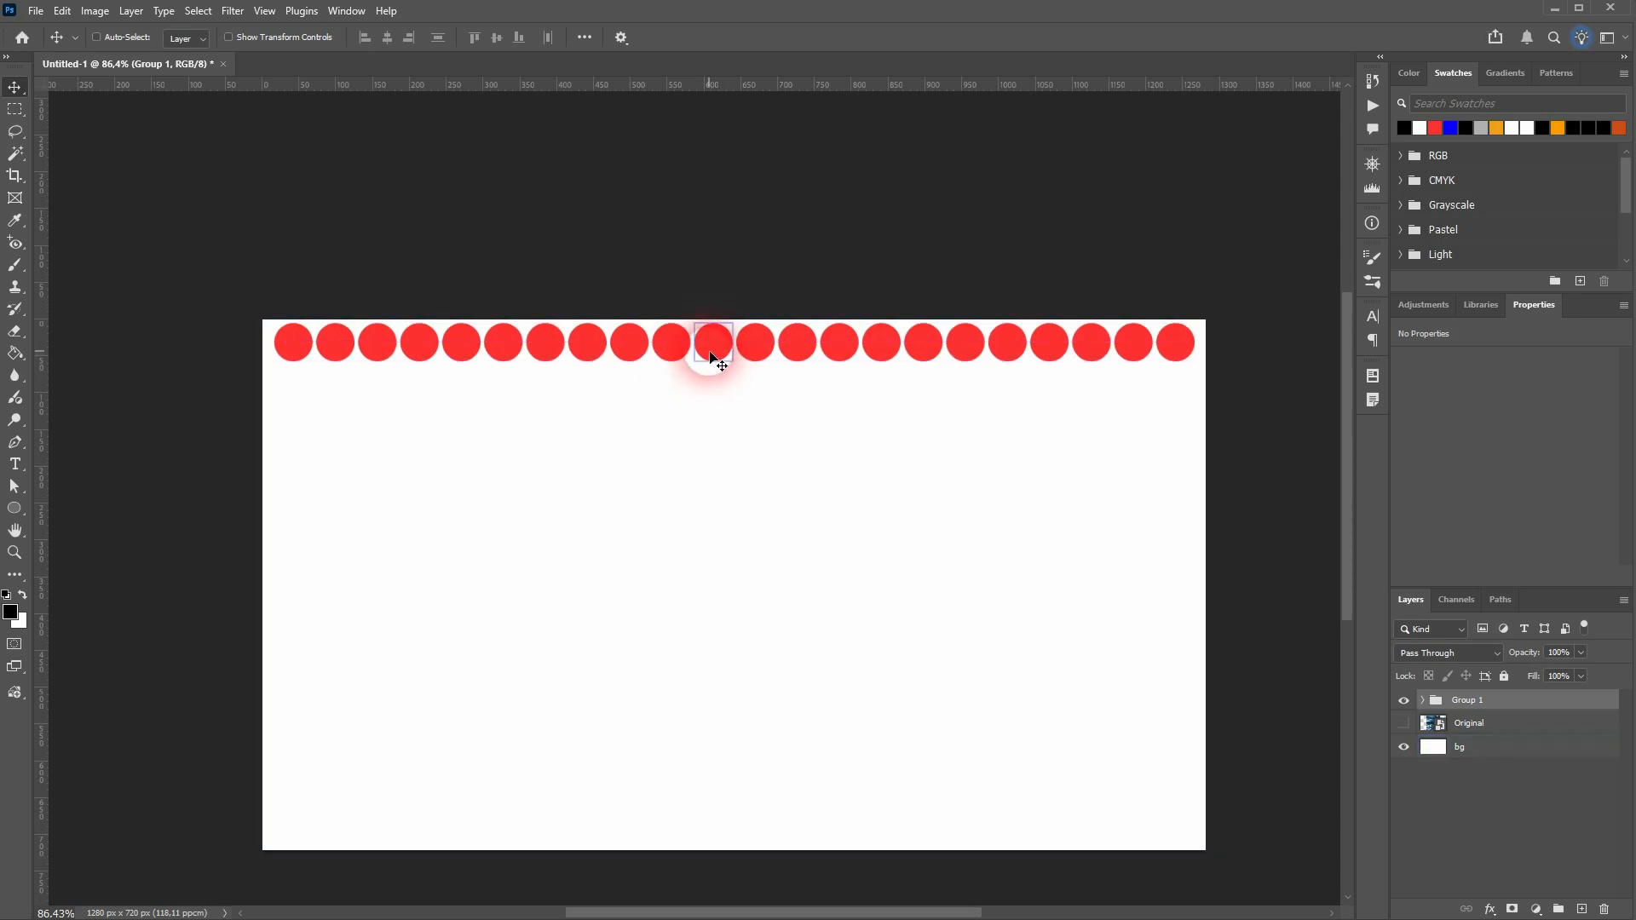
{"action": "key", "text": "ctrl"}
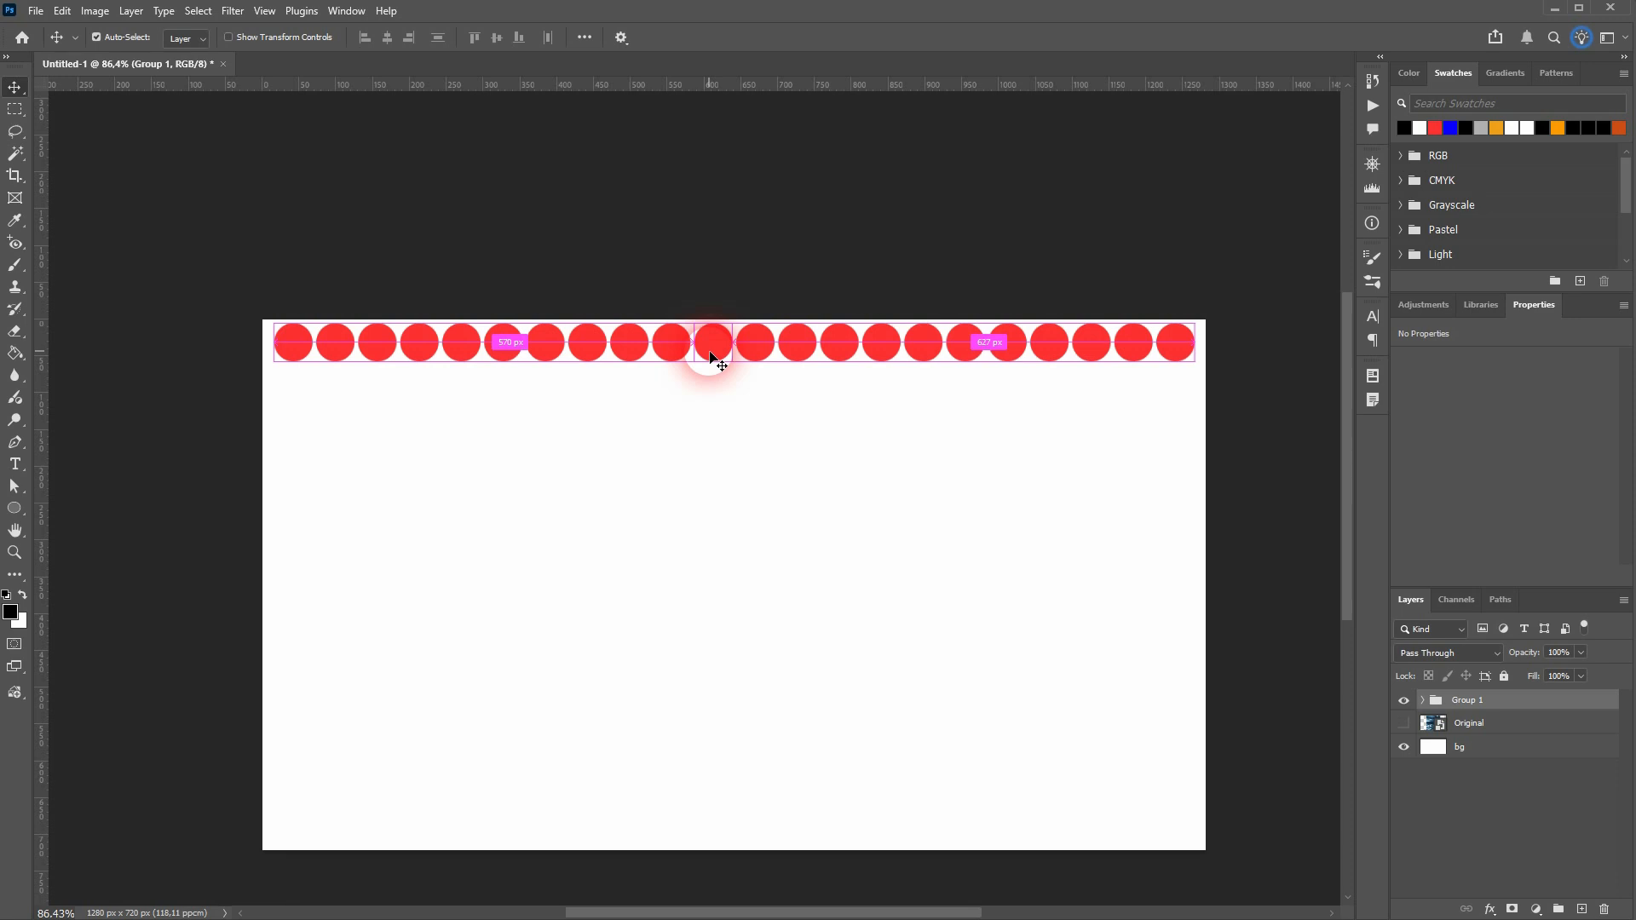
{"action": "key", "text": "ctrl+t"}
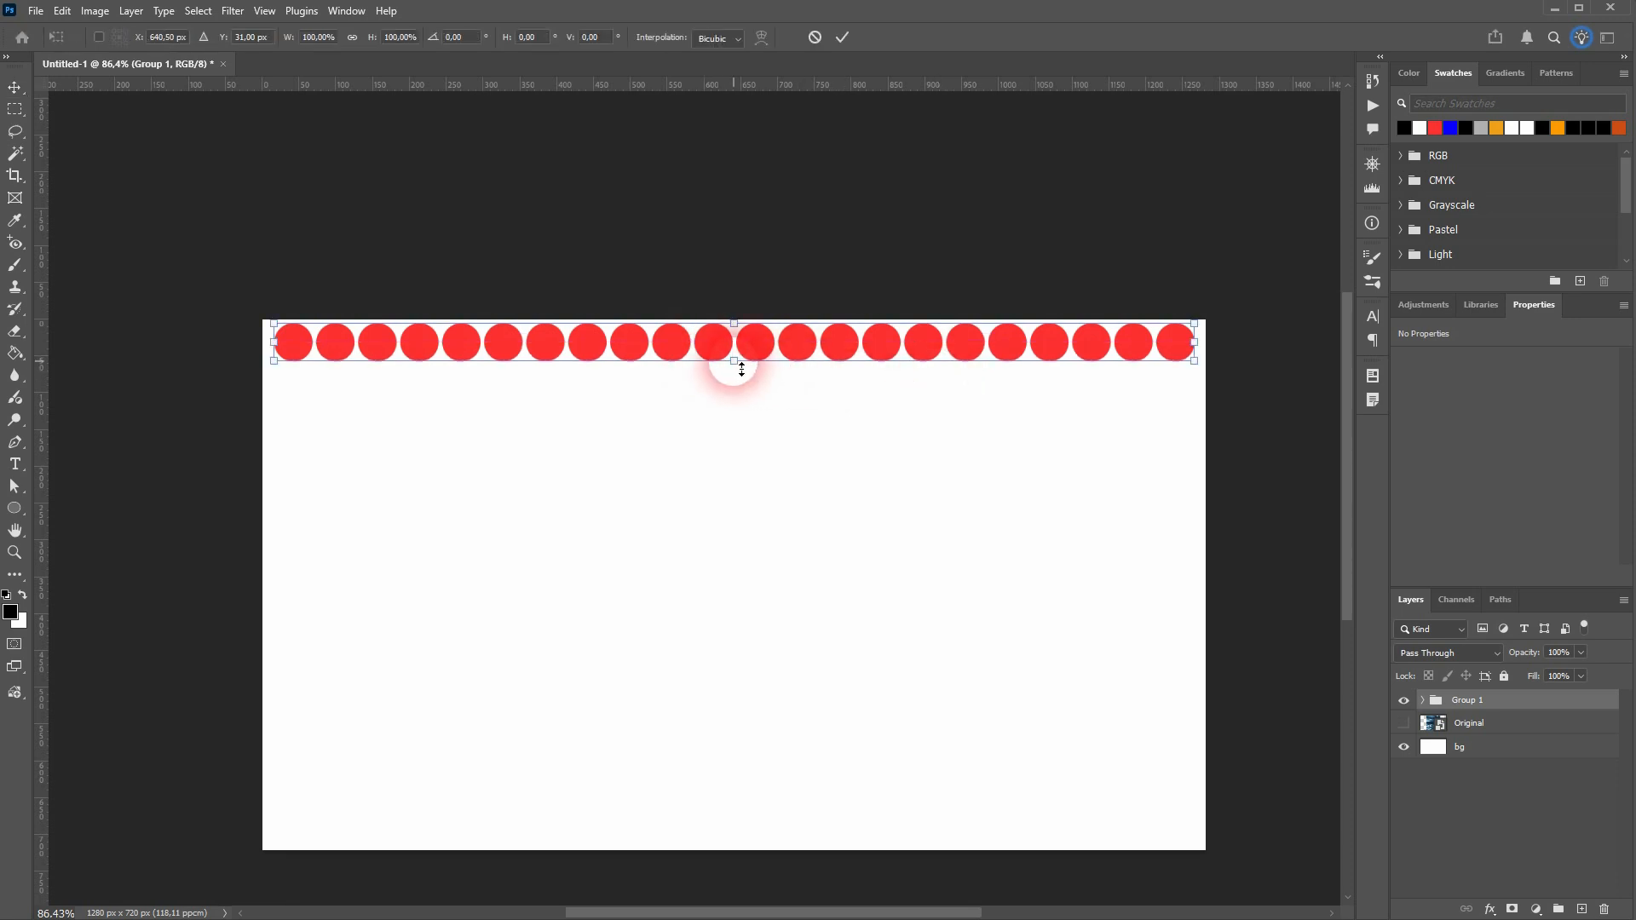
{"action": "left_click_drag", "start_coordinate": [741, 368], "coordinate": [743, 368]}
{"action": "left_click_drag", "start_coordinate": [1196, 355], "coordinate": [1217, 355]}
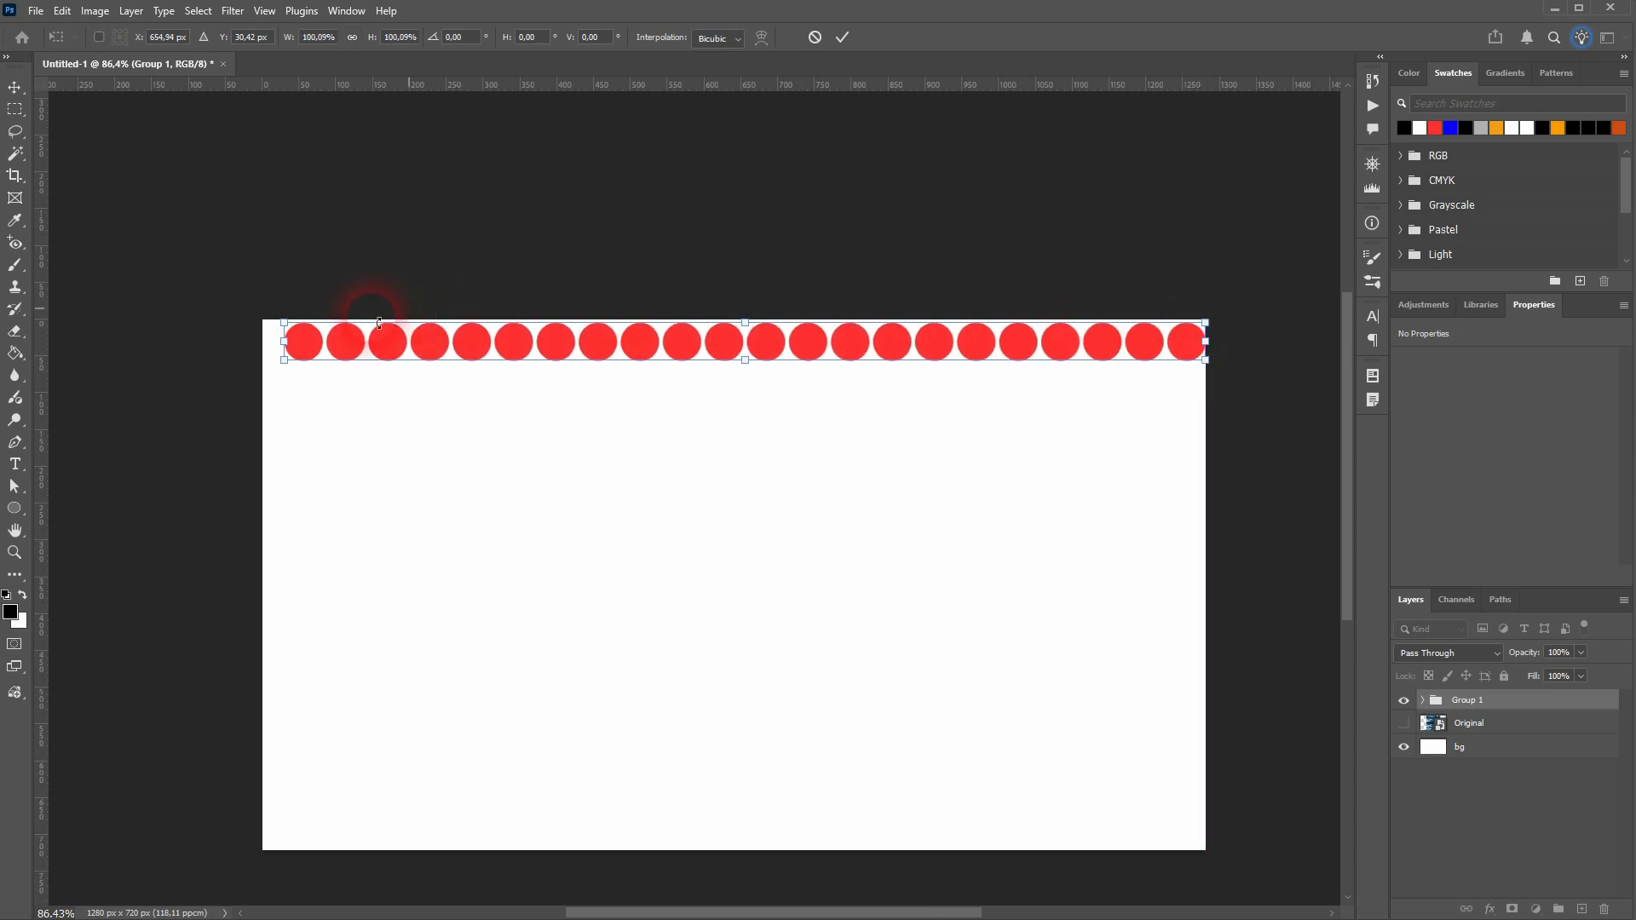
{"action": "left_click_drag", "start_coordinate": [283, 346], "coordinate": [262, 348]}
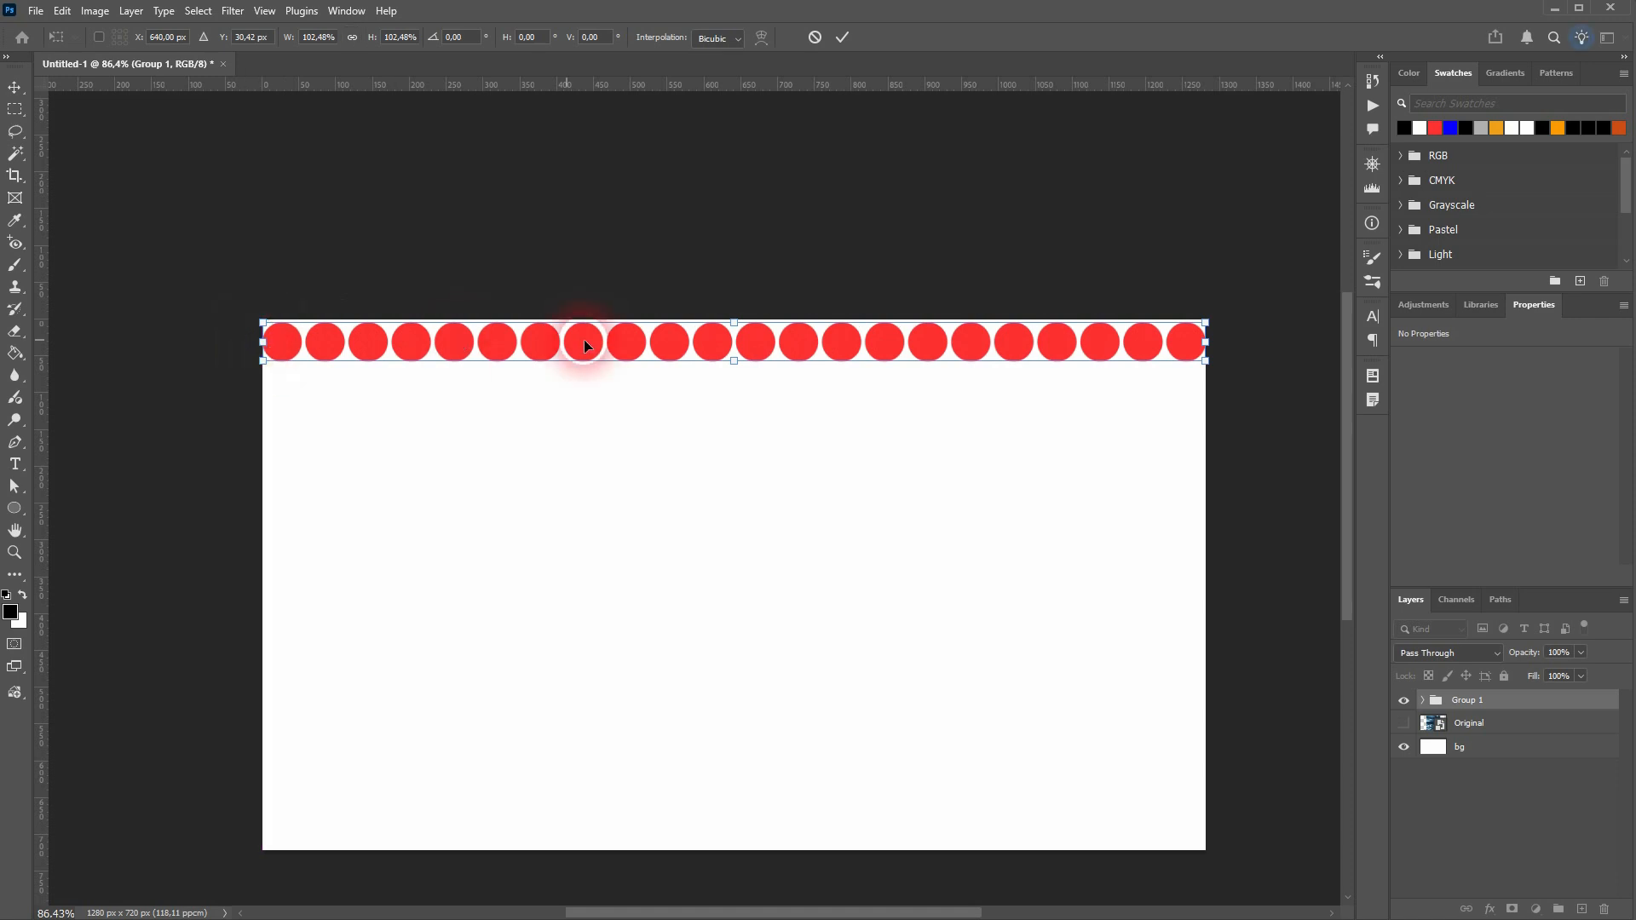
{"action": "left_click_drag", "start_coordinate": [625, 335], "coordinate": [632, 336]}
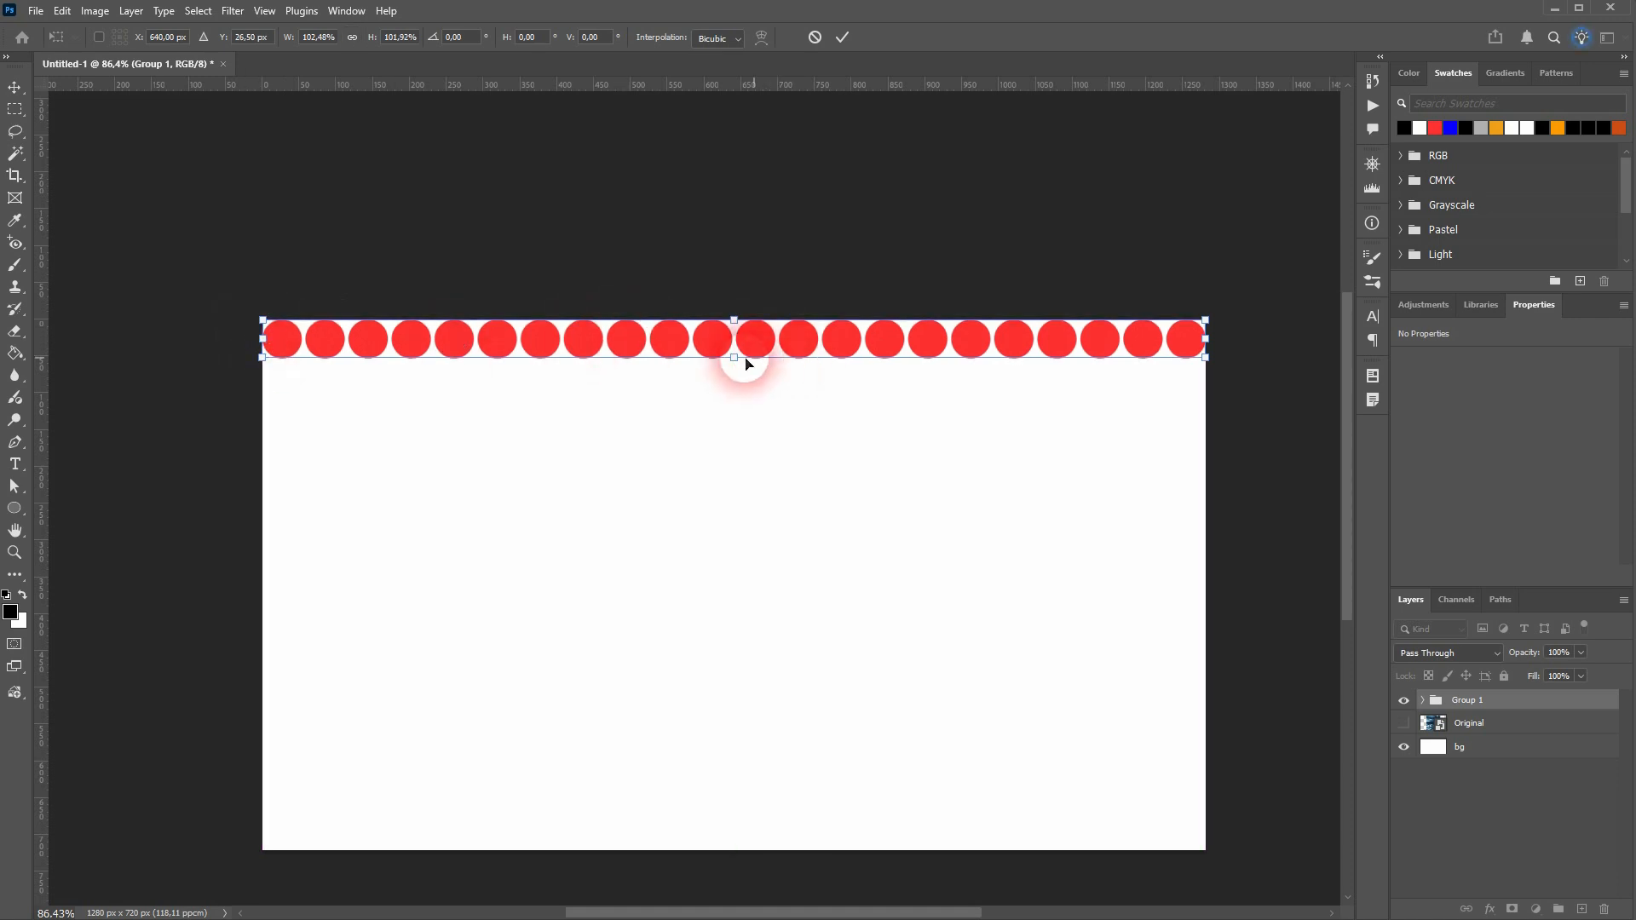
{"action": "left_click_drag", "start_coordinate": [275, 346], "coordinate": [279, 347]}
{"action": "key", "text": "Return"}
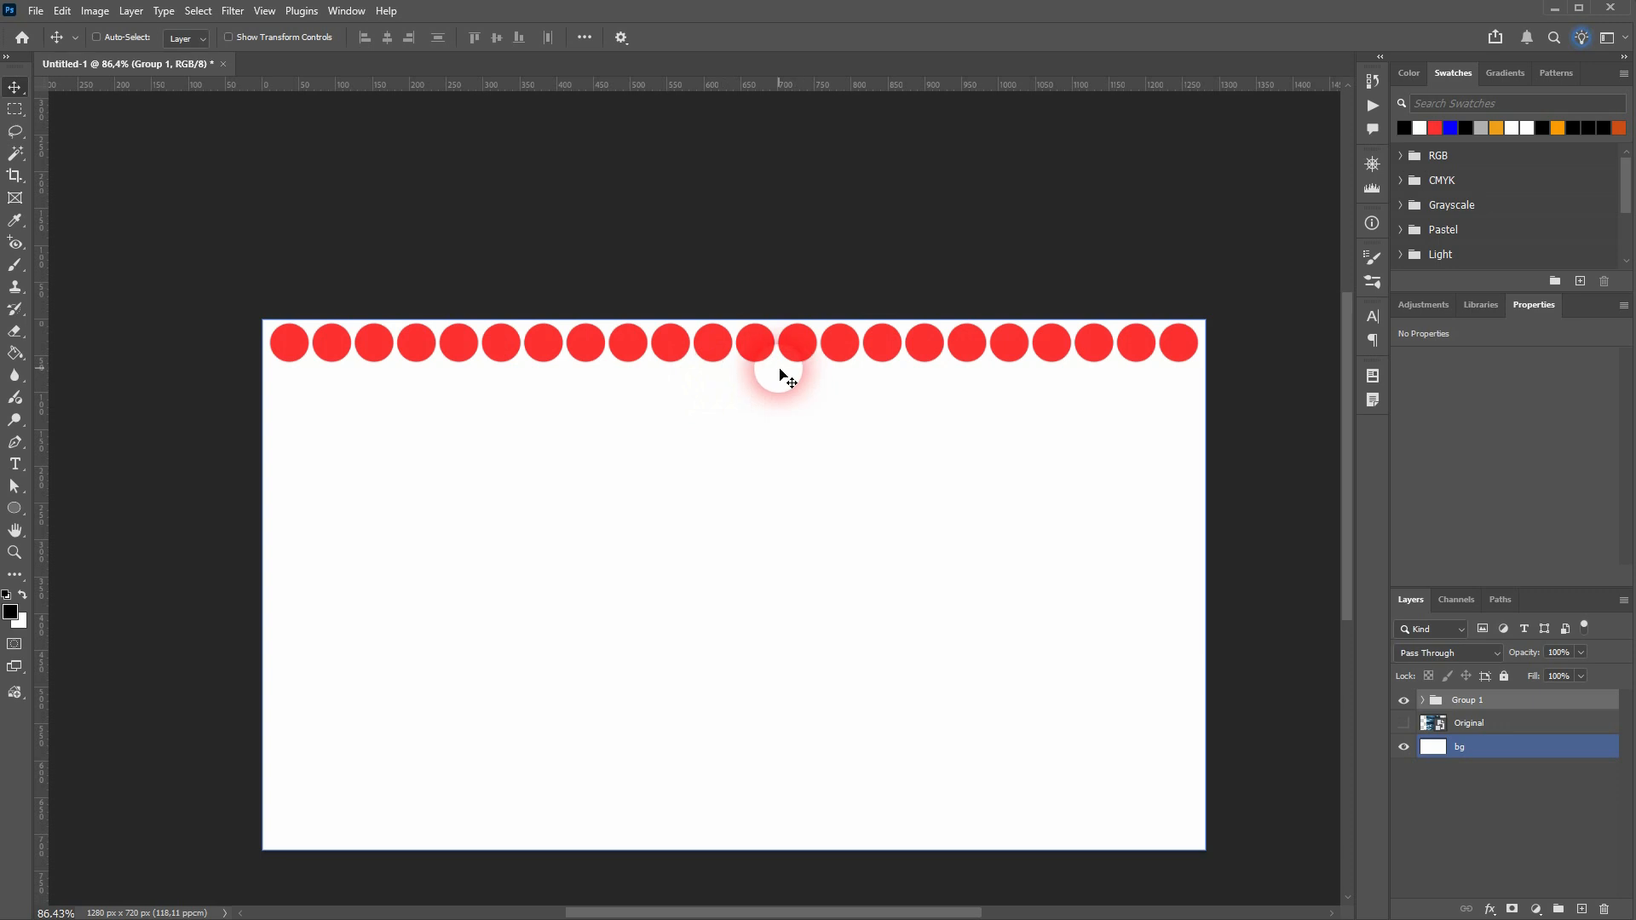
- Create an action named Tutorial 2 in the Default Actions set, with no function key or color, and start recording
{"action": "left_click", "coordinate": [1372, 105]}
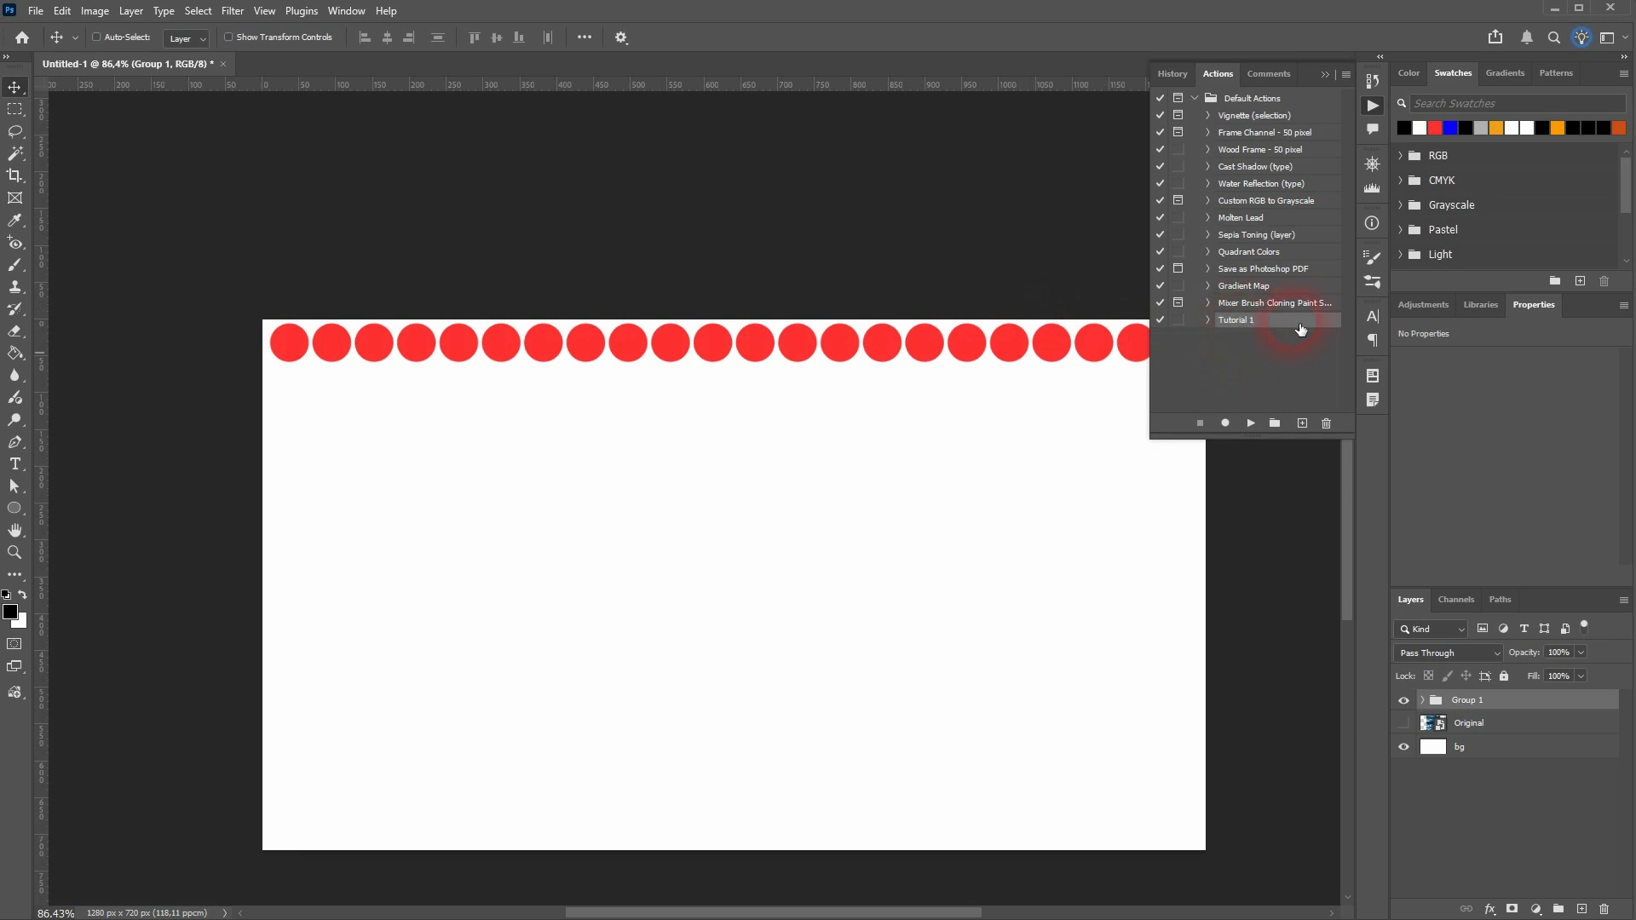
{"action": "left_click", "coordinate": [1302, 424]}
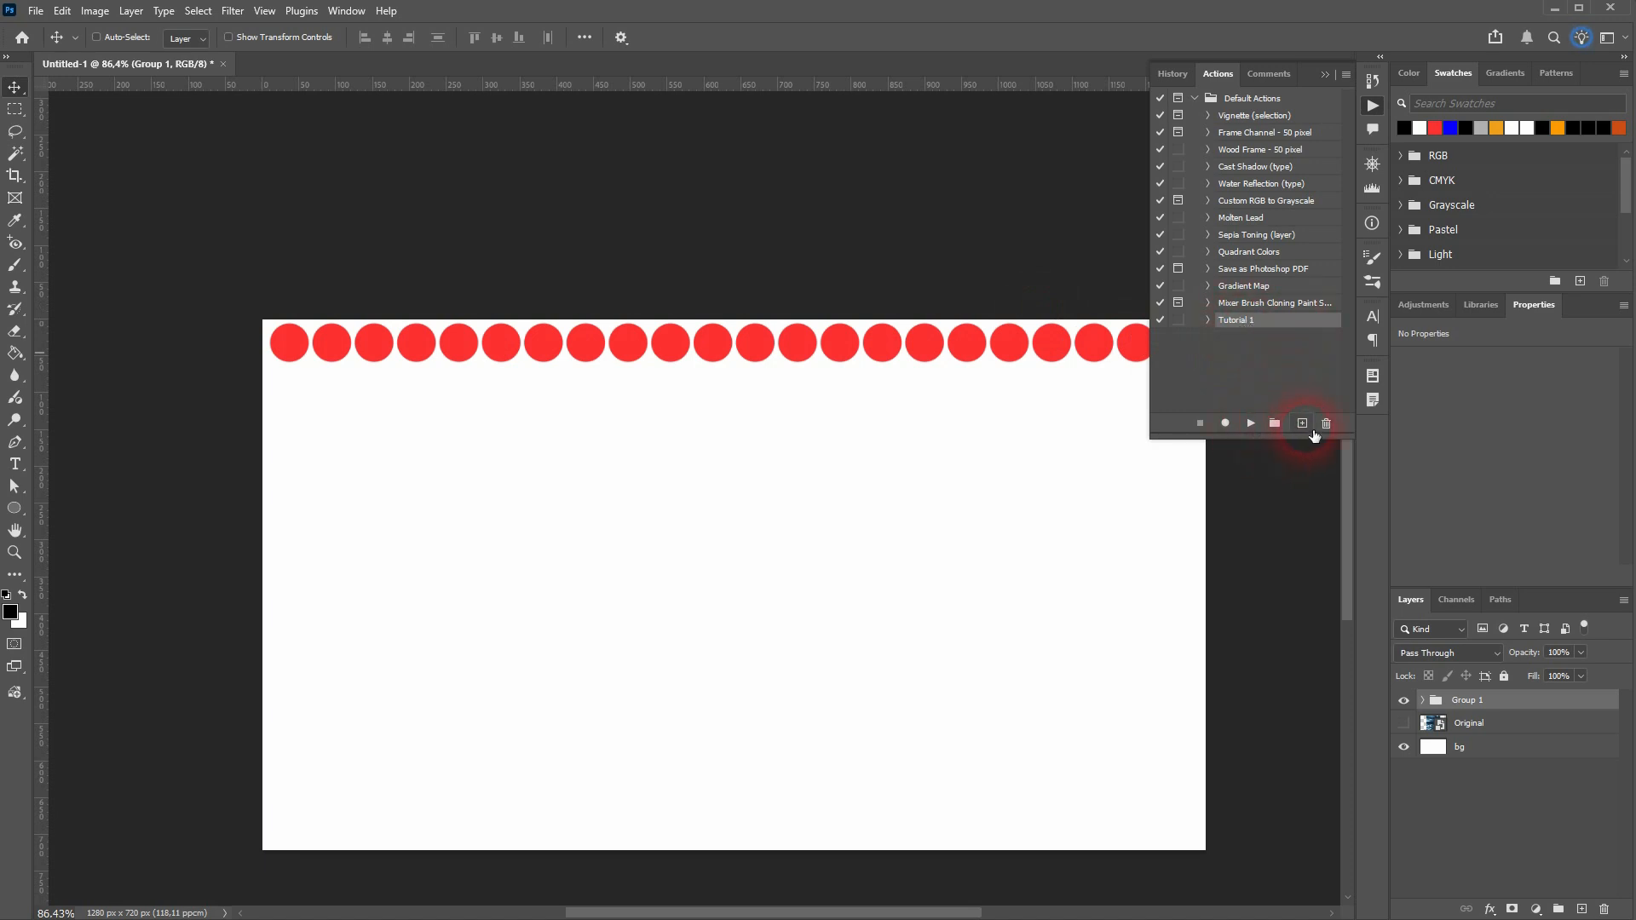
{"action": "type", "text": "Tutorial 2"}
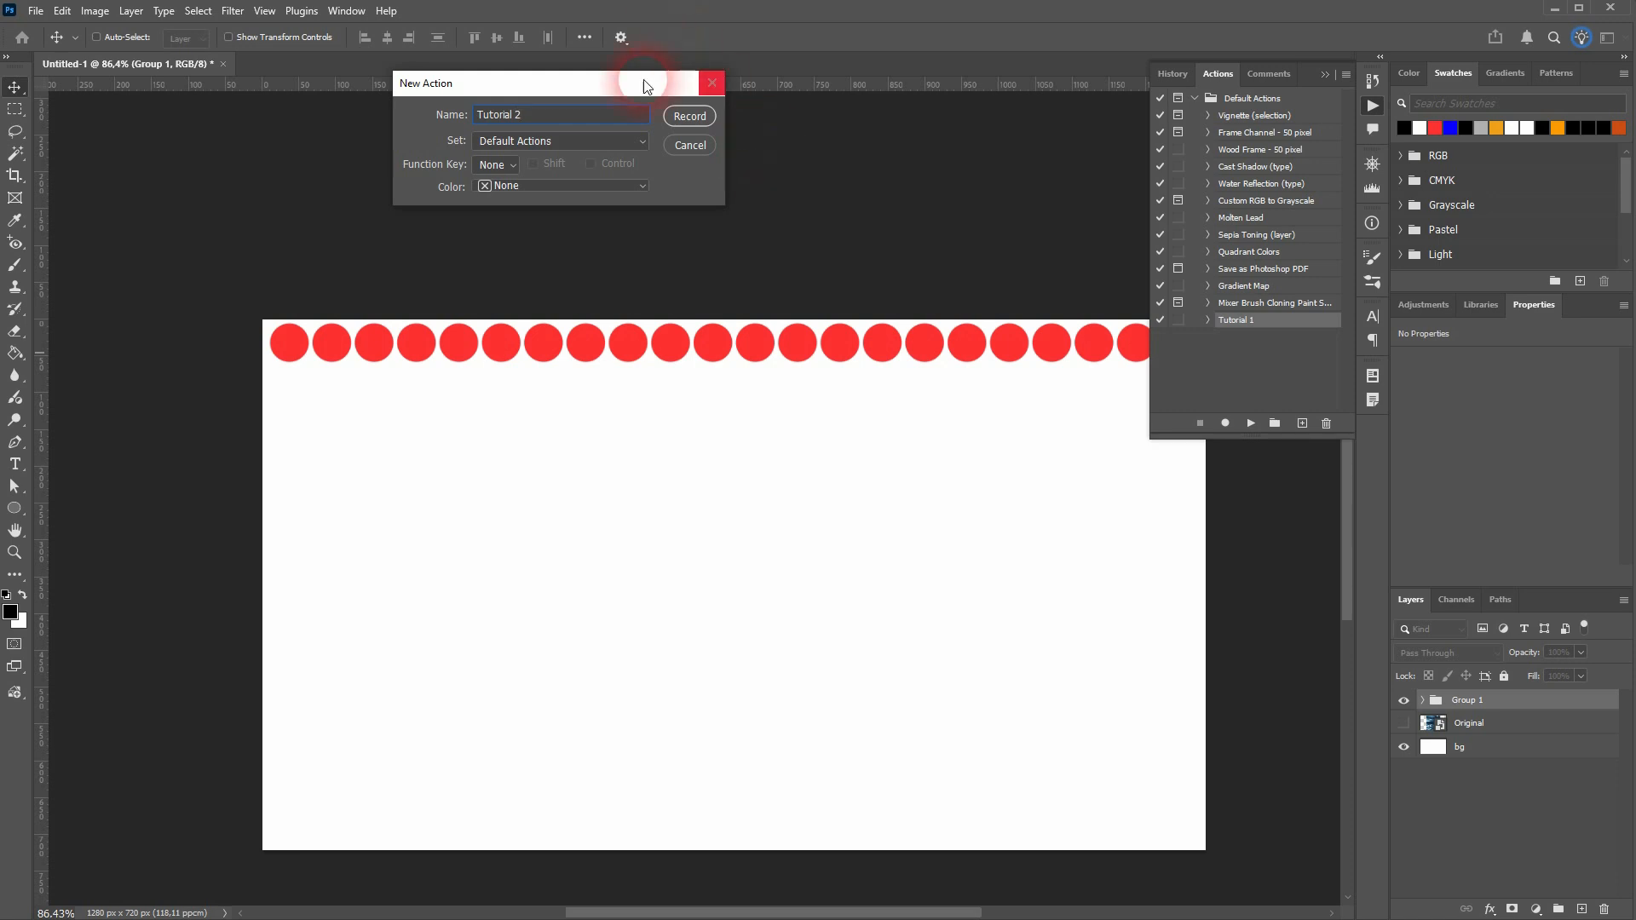
{"action": "left_click", "coordinate": [689, 117]}
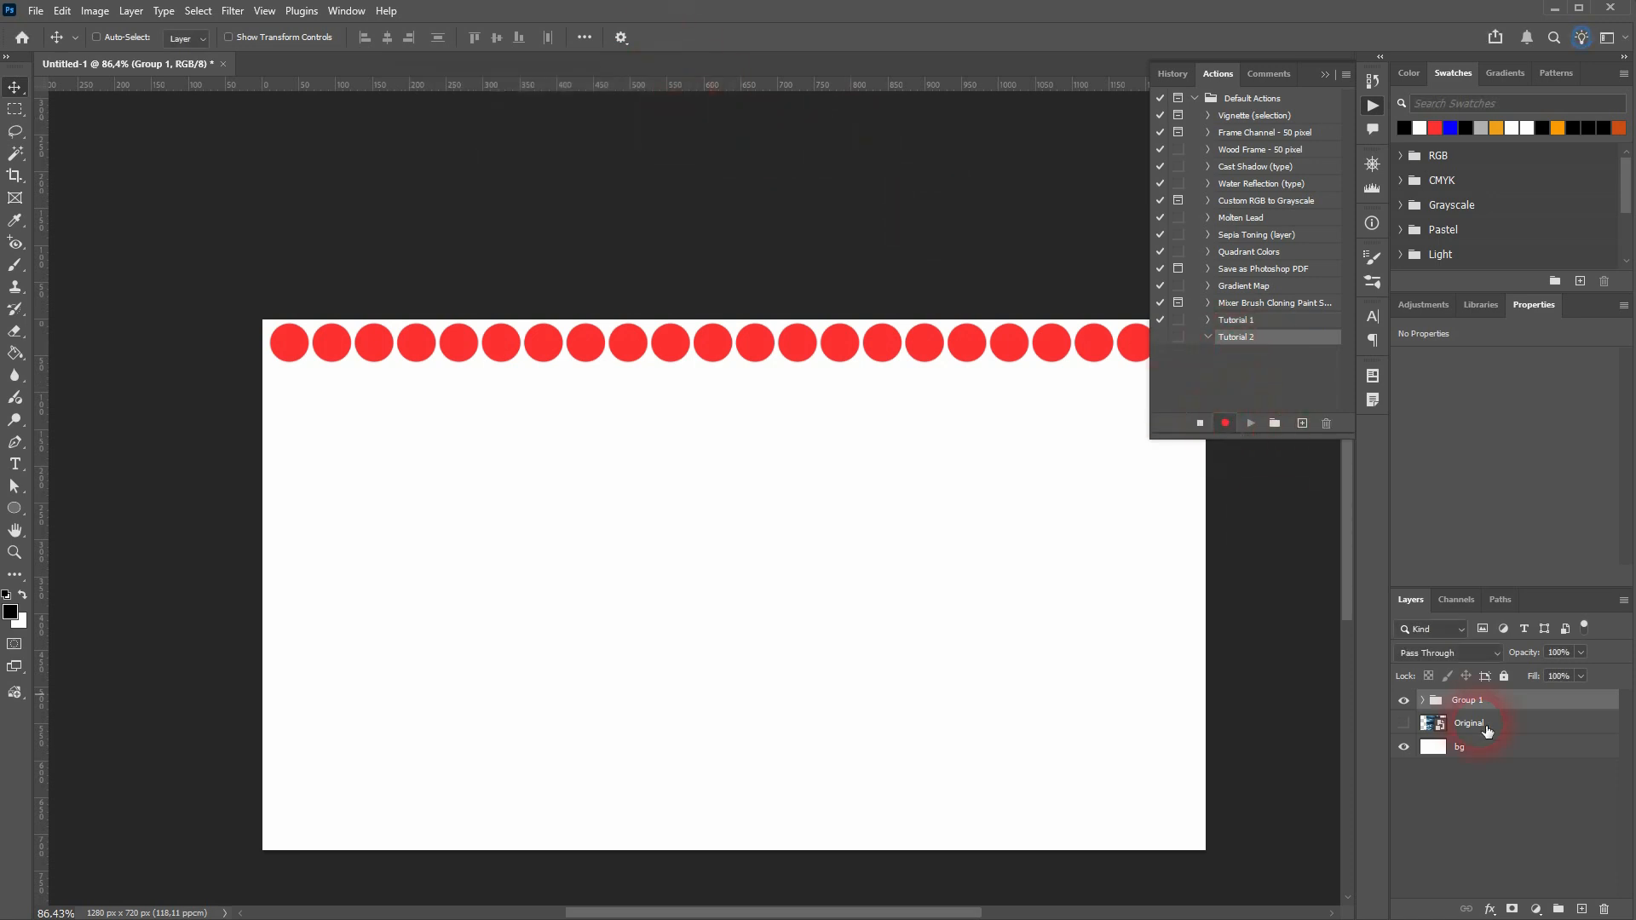
- Record duplicating the row group and moving the copy straight down to form a second row, stop the recording and collapse the action
{"action": "key", "text": "ctrl+j"}
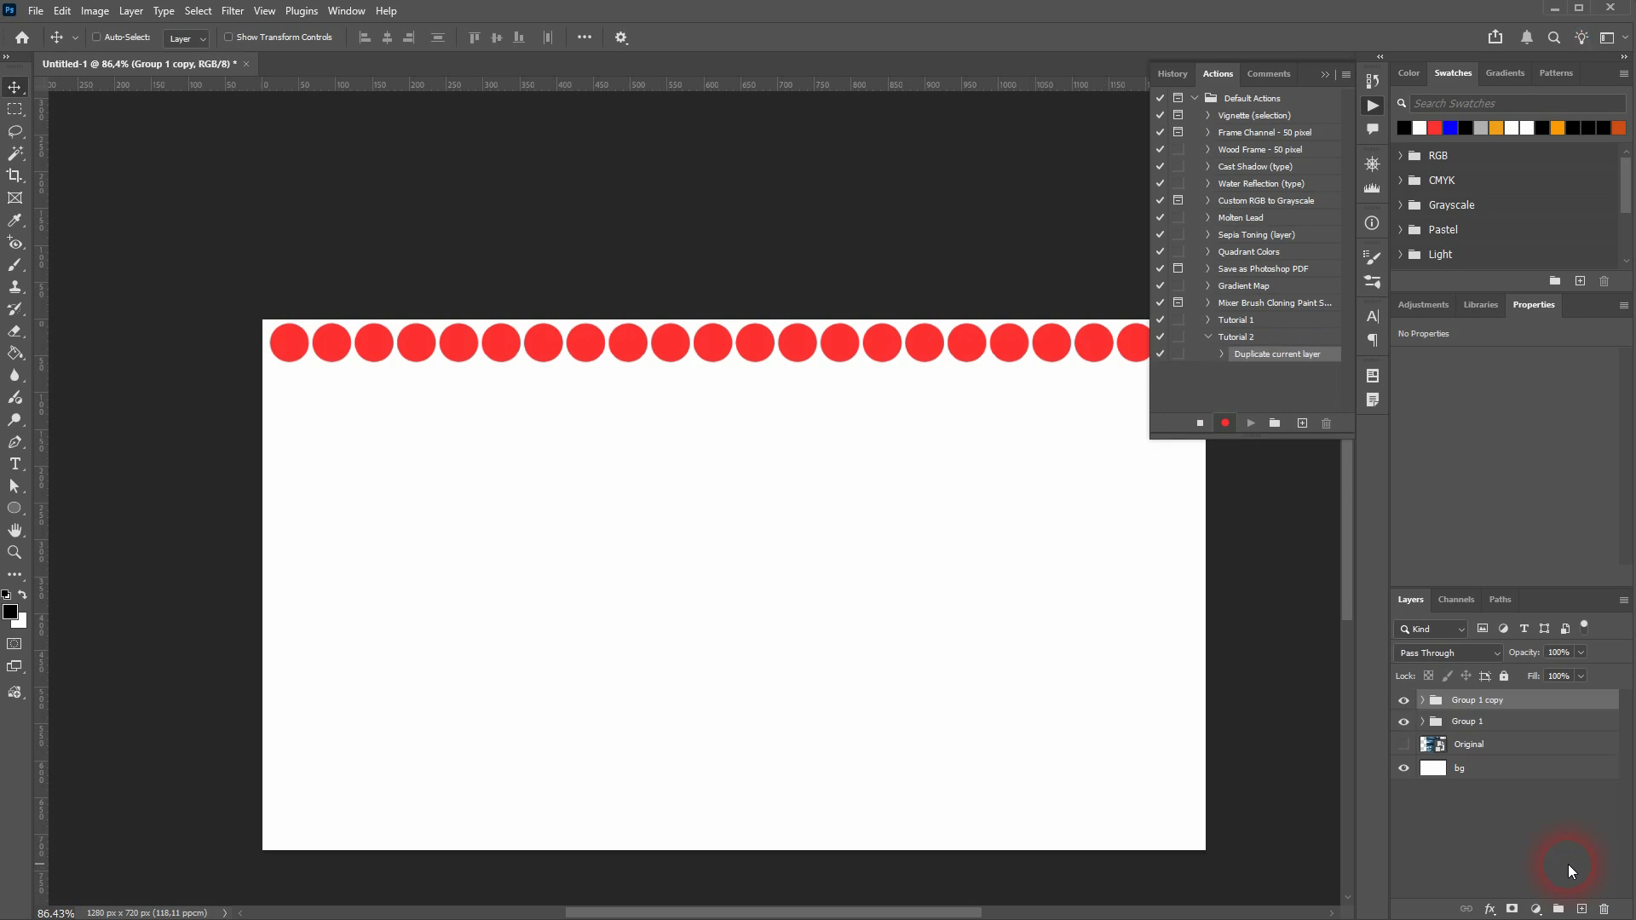
{"action": "left_click_drag", "start_coordinate": [667, 345], "coordinate": [667, 380]}
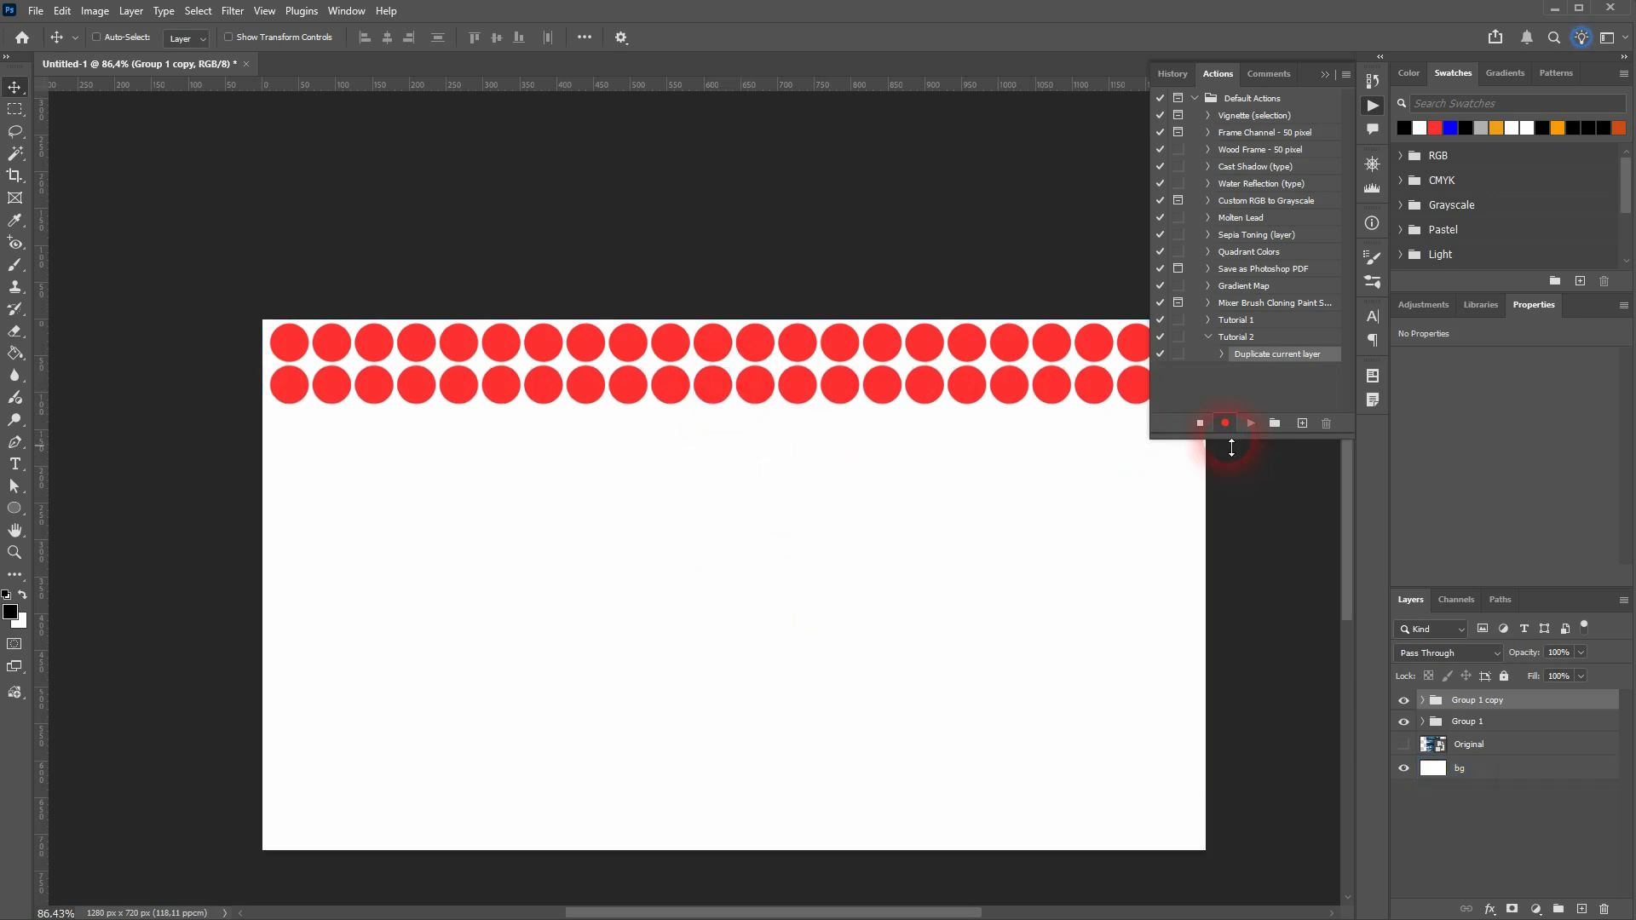
{"action": "left_click", "coordinate": [1200, 424]}
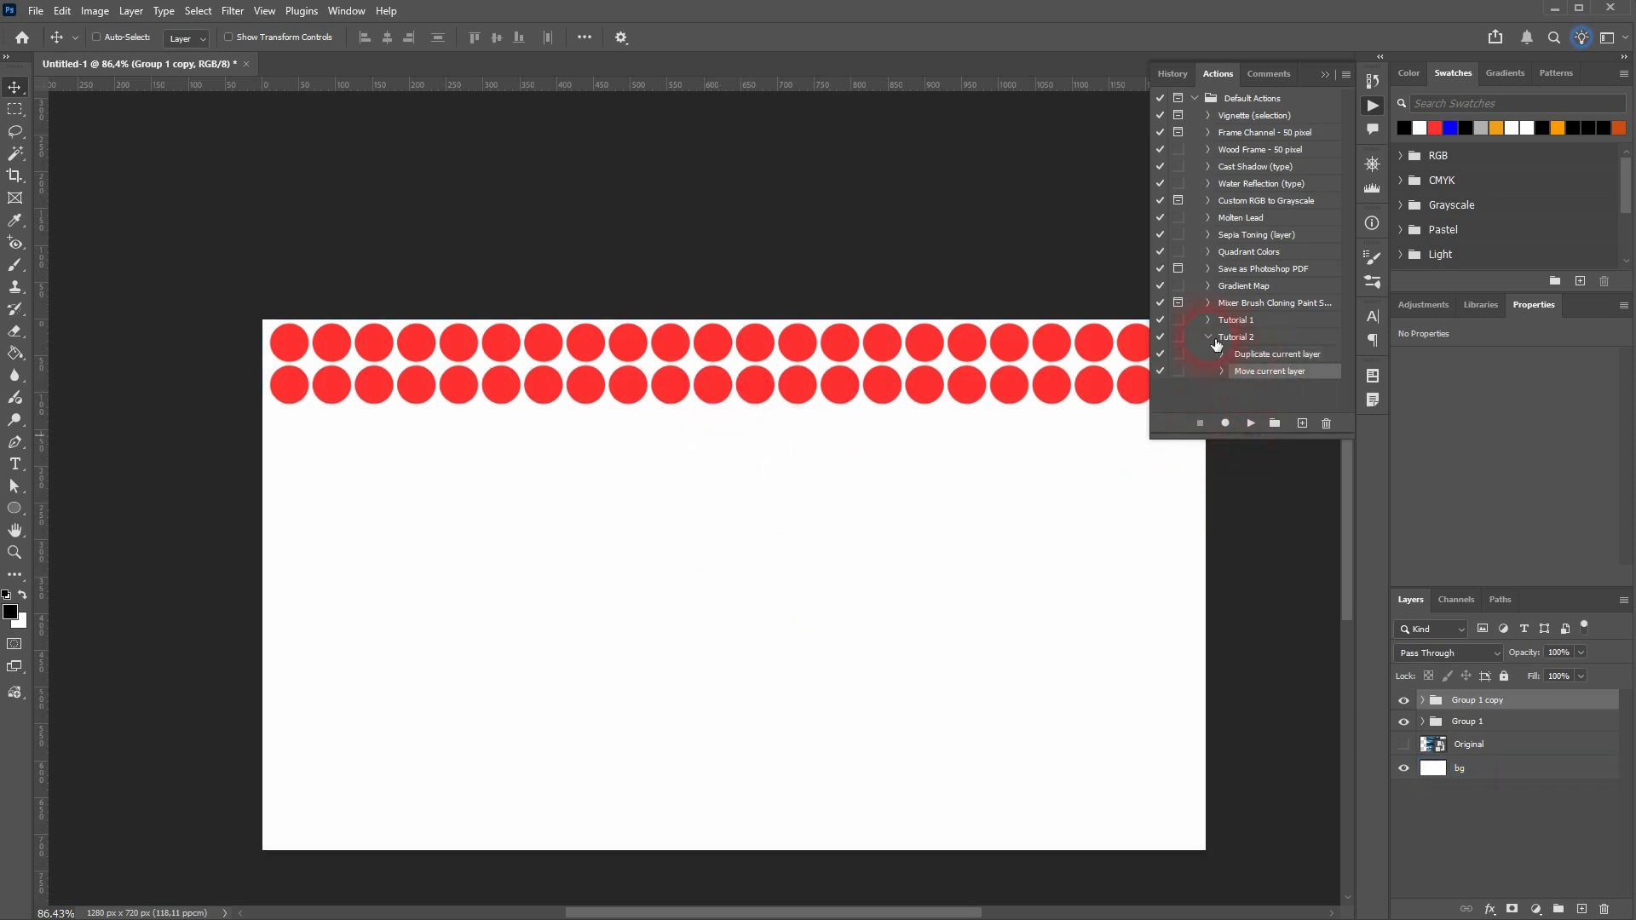
{"action": "left_click", "coordinate": [1210, 340]}
- Replay the Tutorial 2 action on the copied row group until rows of circles cover the full canvas height
{"action": "left_click", "coordinate": [1542, 706]}
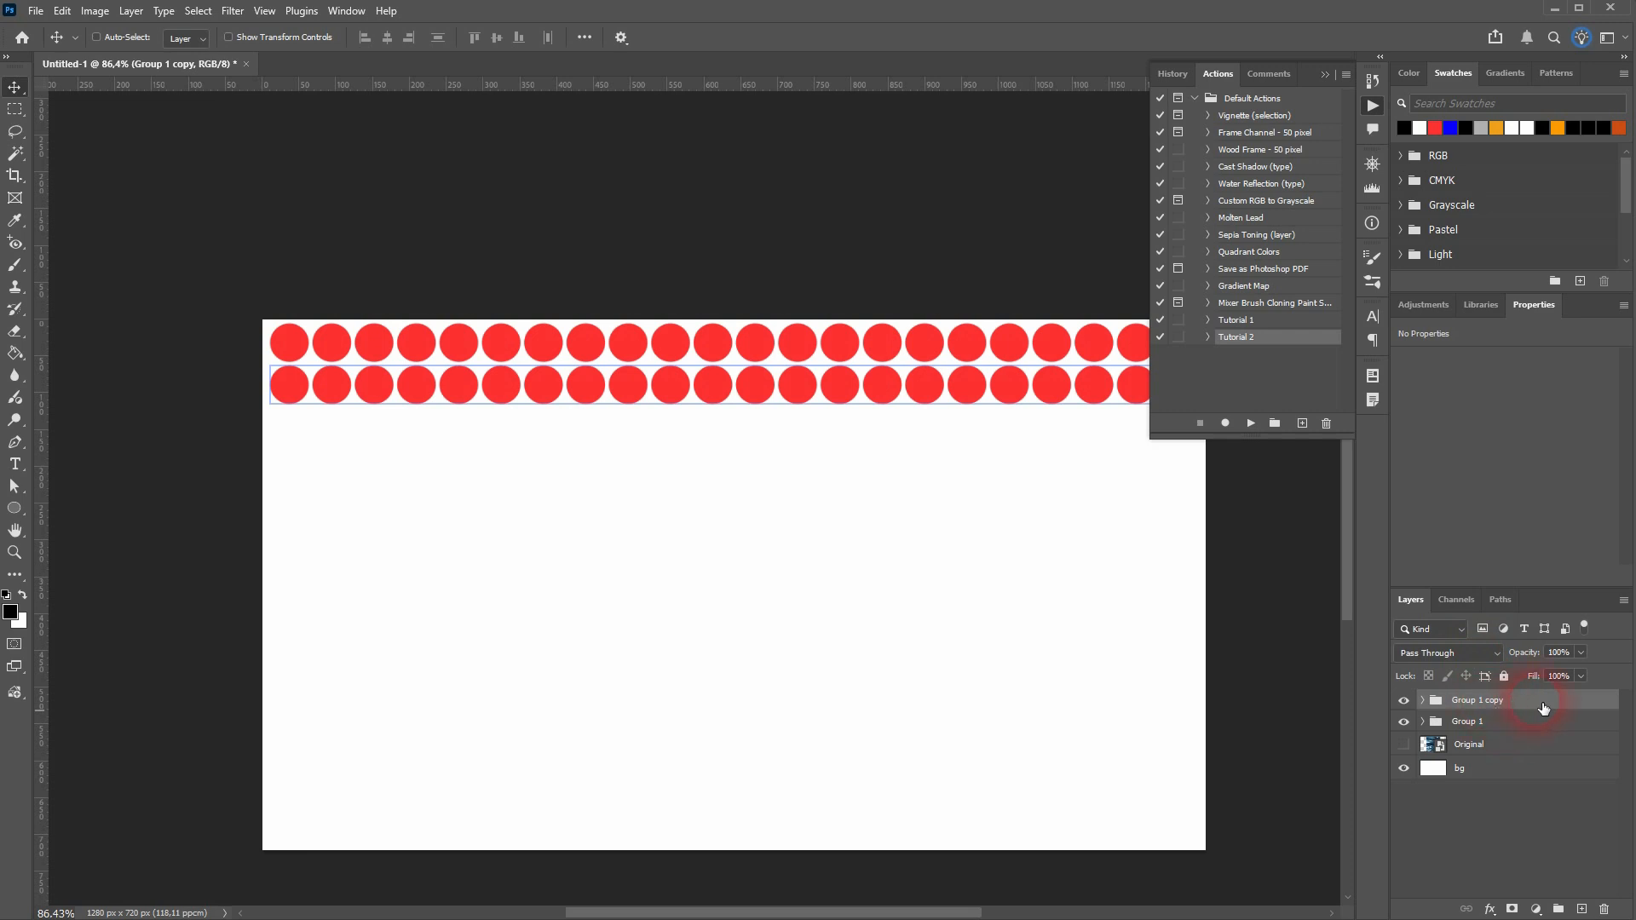
{"action": "left_click", "coordinate": [1285, 388]}
{"action": "left_click", "coordinate": [1250, 426]}
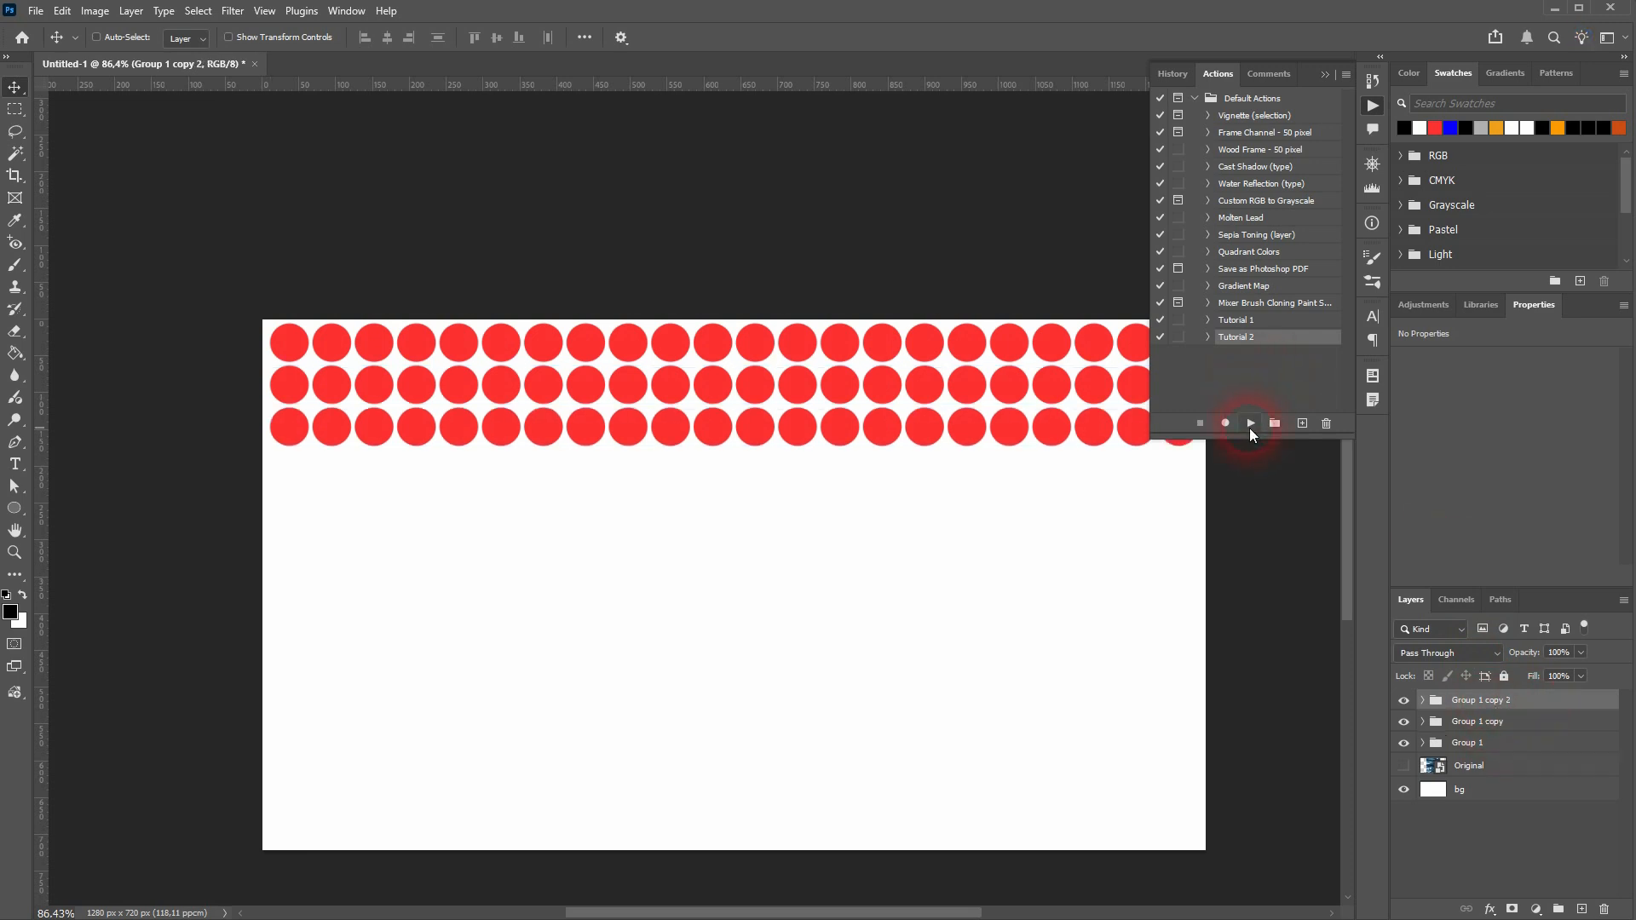
{"action": "left_click", "coordinate": [1250, 427]}
{"action": "left_click", "coordinate": [1250, 428]}
{"action": "left_click", "coordinate": [1251, 426]}
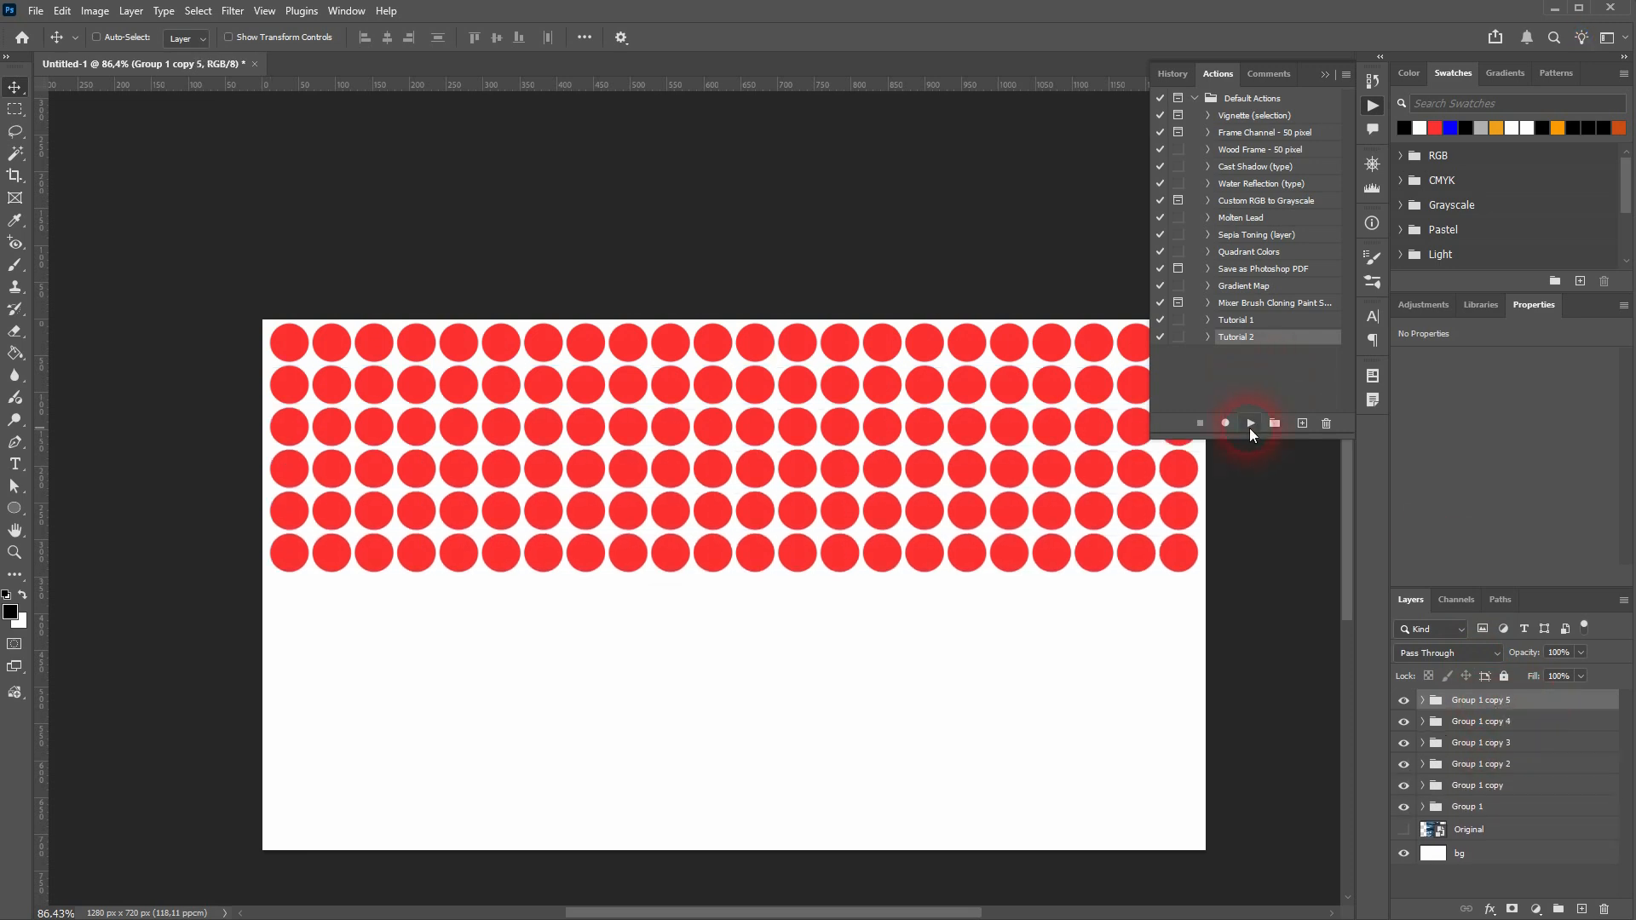
{"action": "left_click", "coordinate": [1253, 428]}
{"action": "left_click", "coordinate": [1255, 430]}
{"action": "left_click", "coordinate": [1252, 431]}
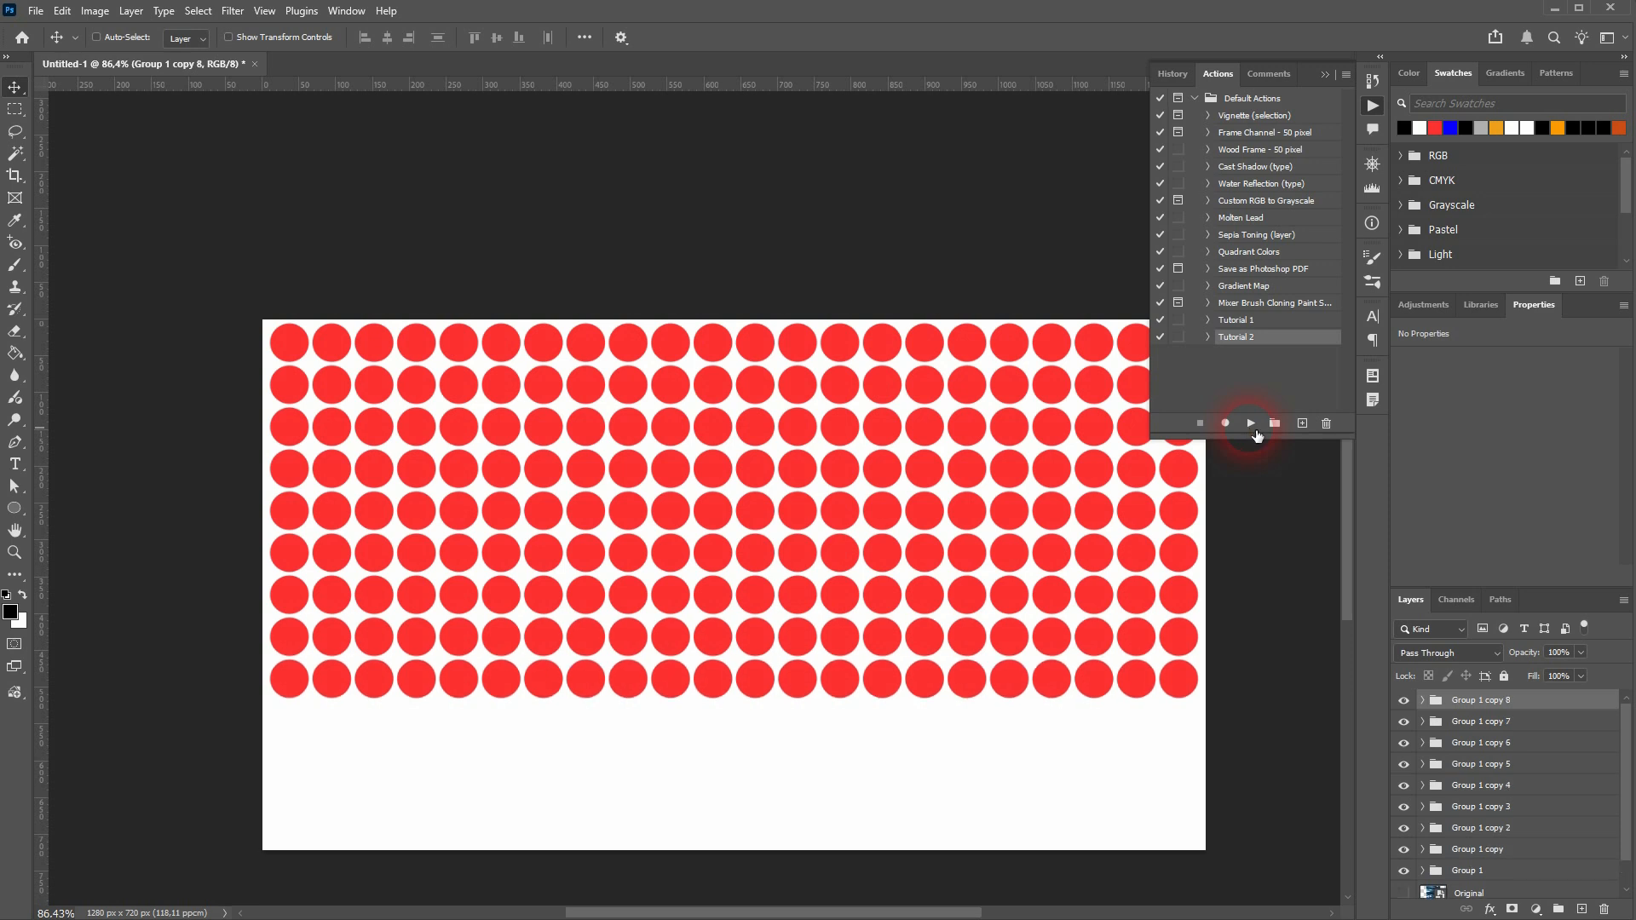
{"action": "left_click", "coordinate": [1251, 430]}
{"action": "left_click", "coordinate": [1251, 430]}
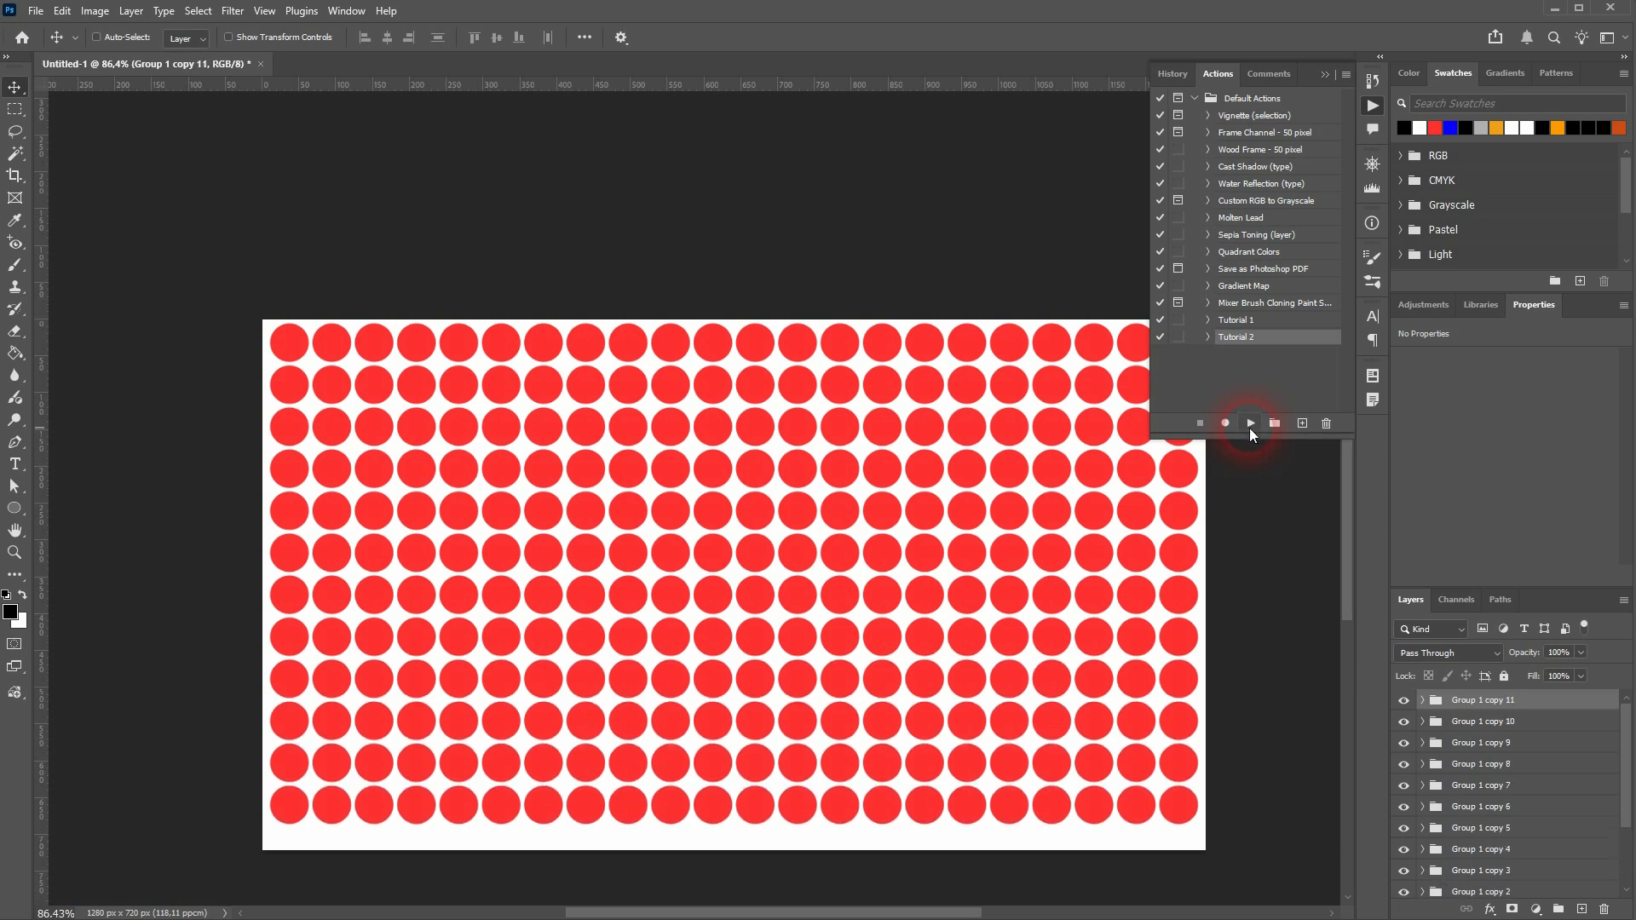
{"action": "left_click", "coordinate": [1252, 426]}
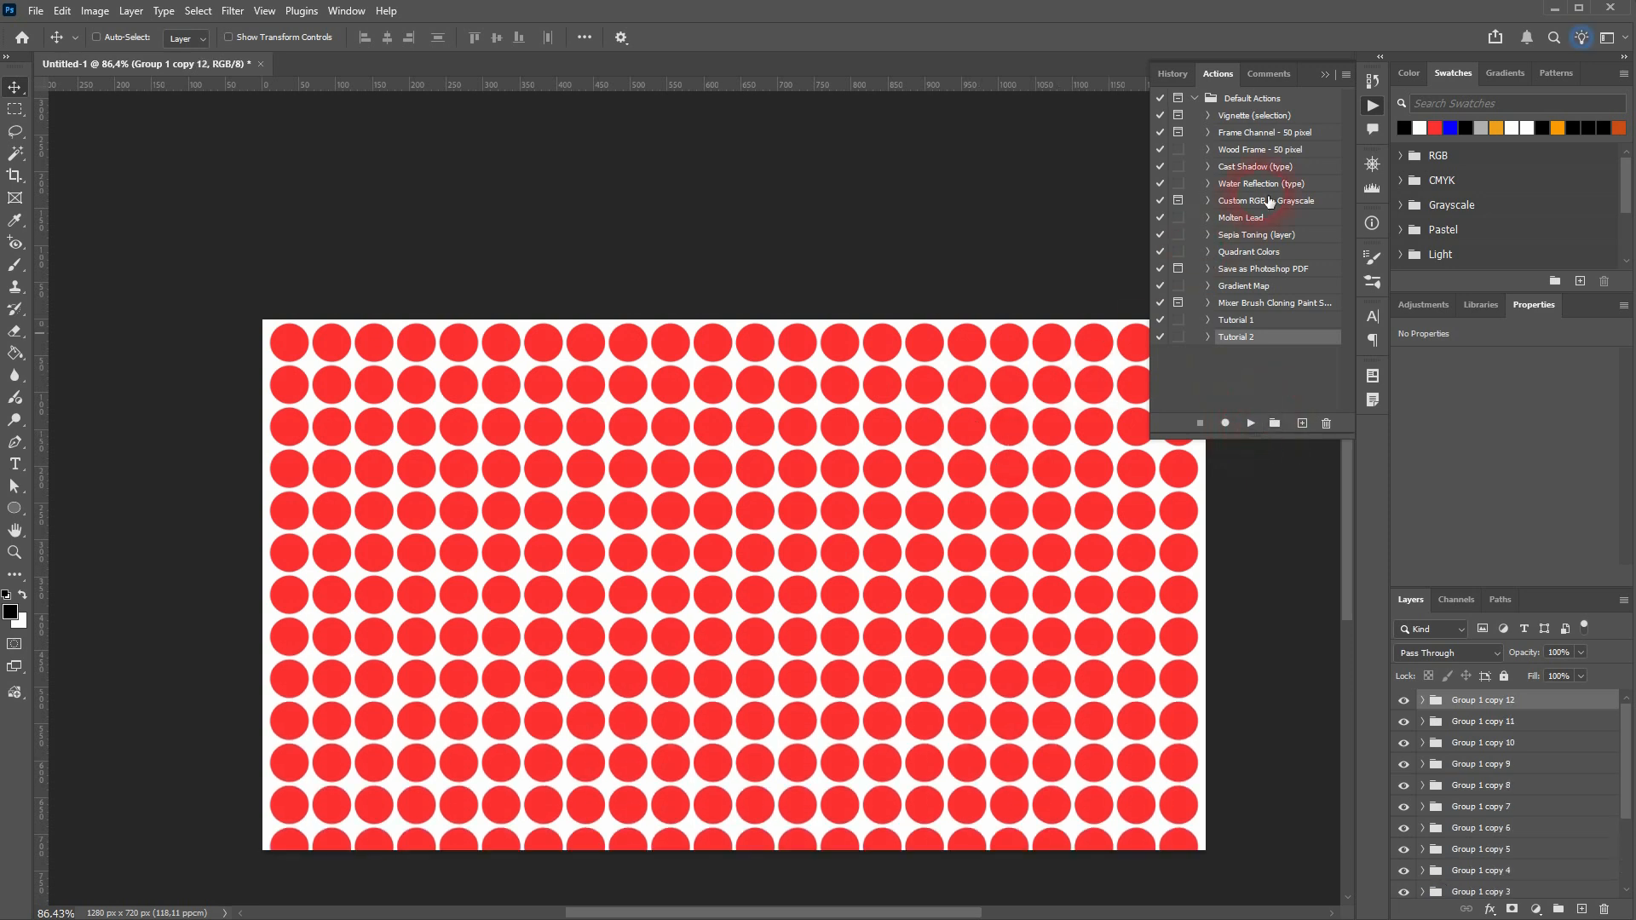
{"action": "left_click", "coordinate": [1323, 74]}
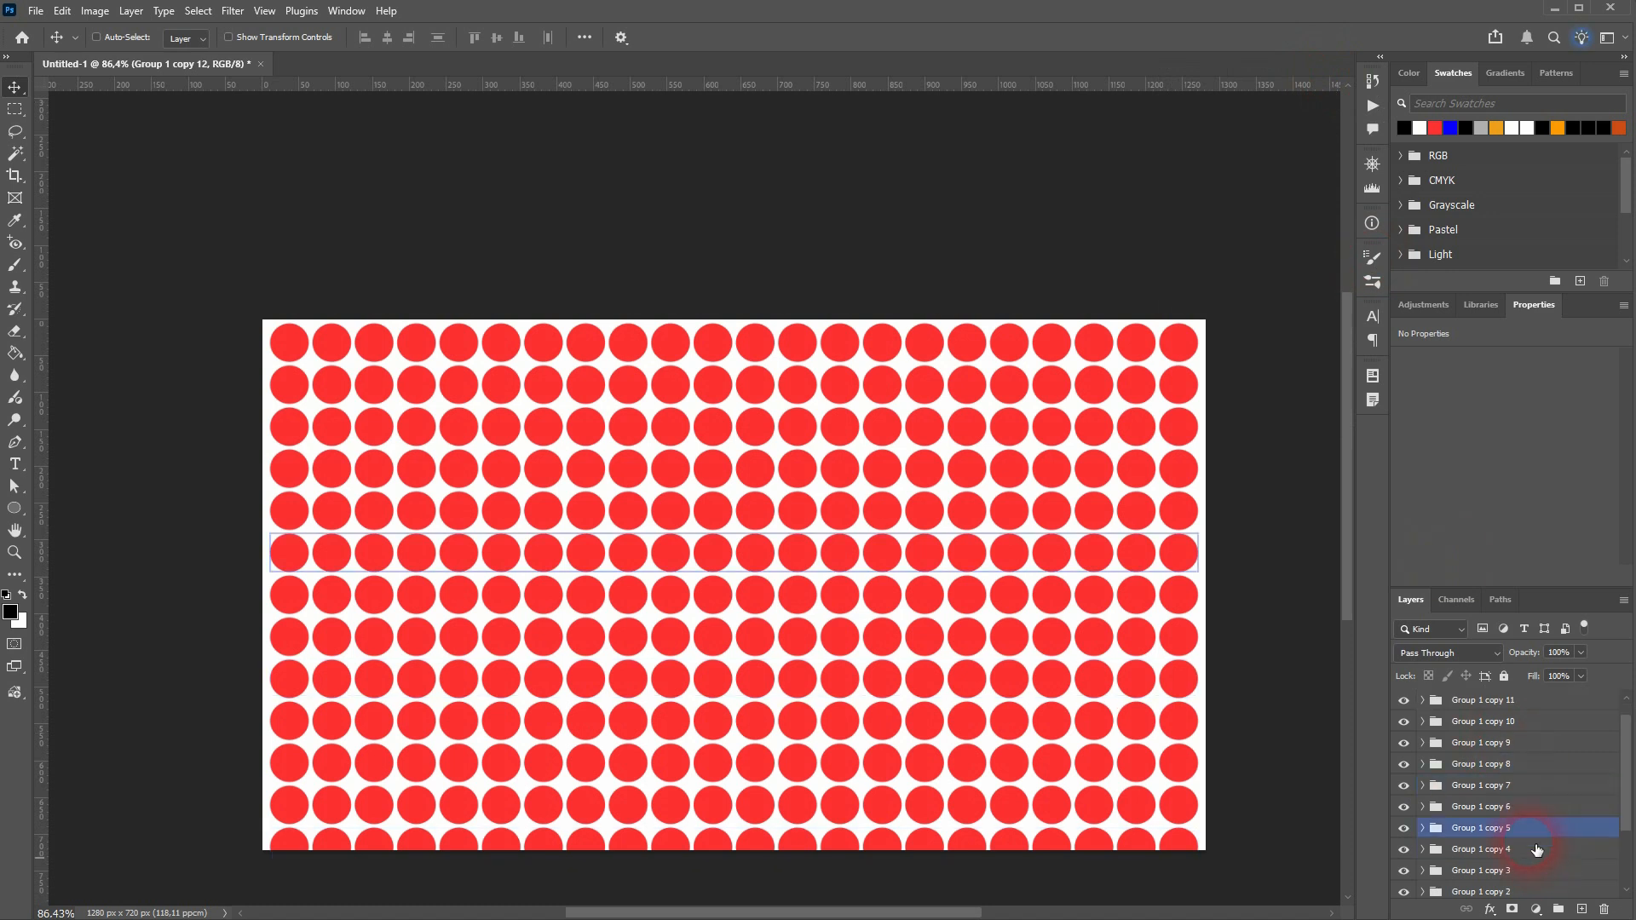
- Group all the row groups into one group named circles, and toggle its visibility to check it
{"action": "scroll", "coordinate": [1525, 818], "scroll_direction": "down", "scroll_amount": 3}
{"action": "left_click", "coordinate": [1534, 841]}
{"action": "left_click", "coordinate": [1533, 845], "text": "shift"}
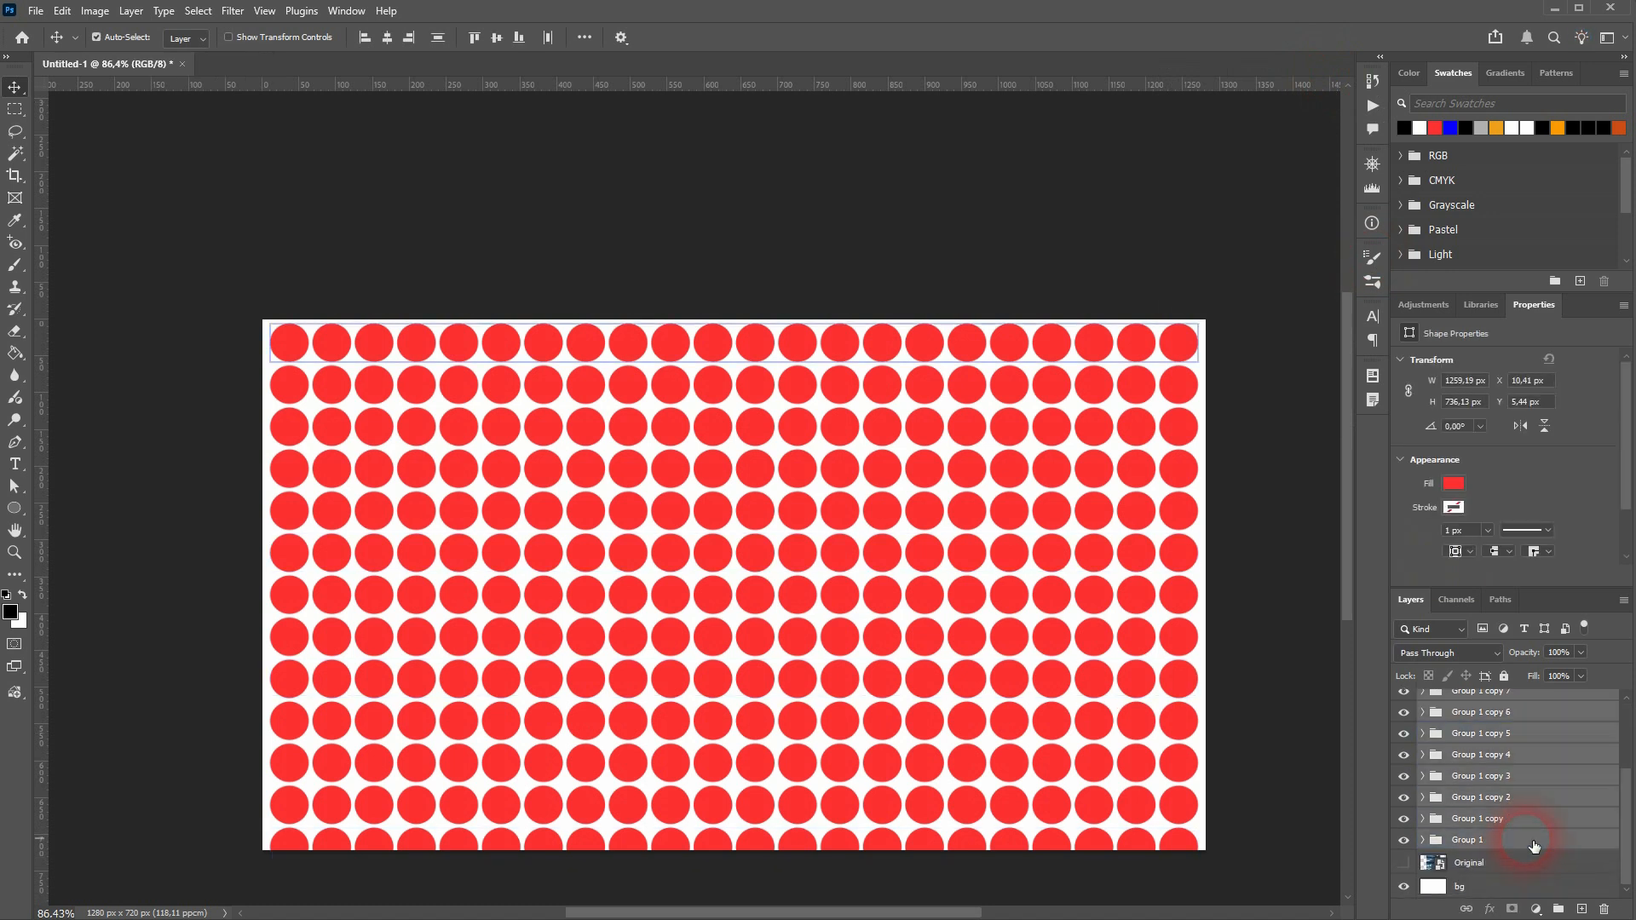
{"action": "key", "text": "ctrl+g"}
{"action": "left_click", "coordinate": [1478, 703]}
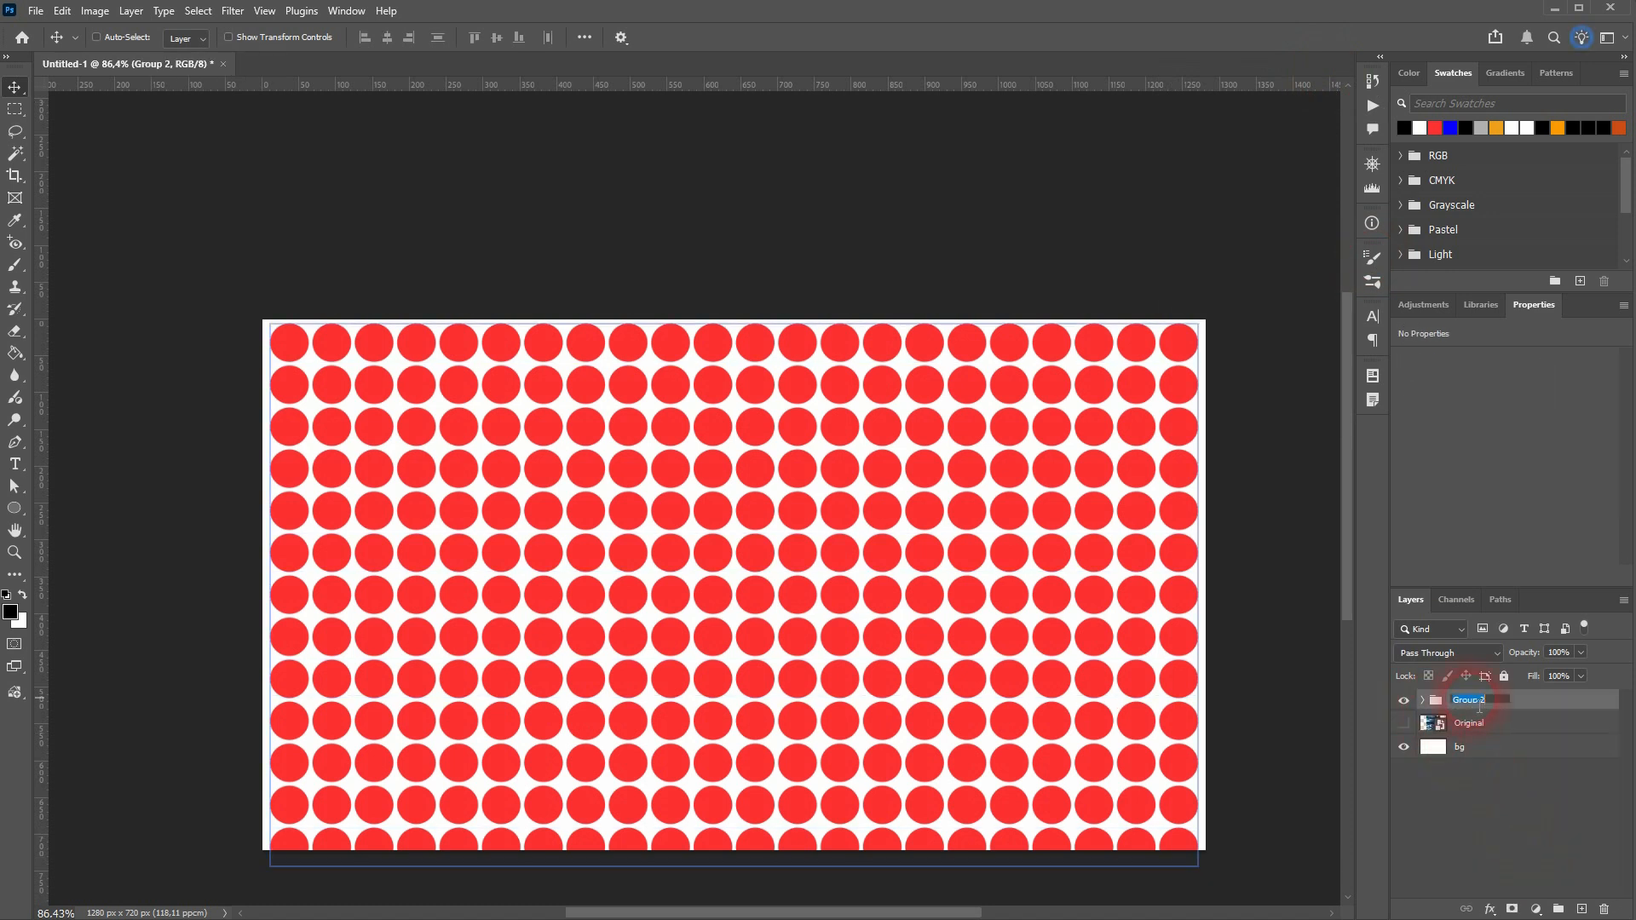
{"action": "type", "text": "circles"}
{"action": "left_click", "coordinate": [1478, 704]}
{"action": "left_click", "coordinate": [1403, 700]}
{"action": "left_click", "coordinate": [1403, 699]}
- Scale the circles group proportionally to about 97% by raising its lower edge to the bottom of the canvas
{"action": "left_click", "coordinate": [948, 655]}
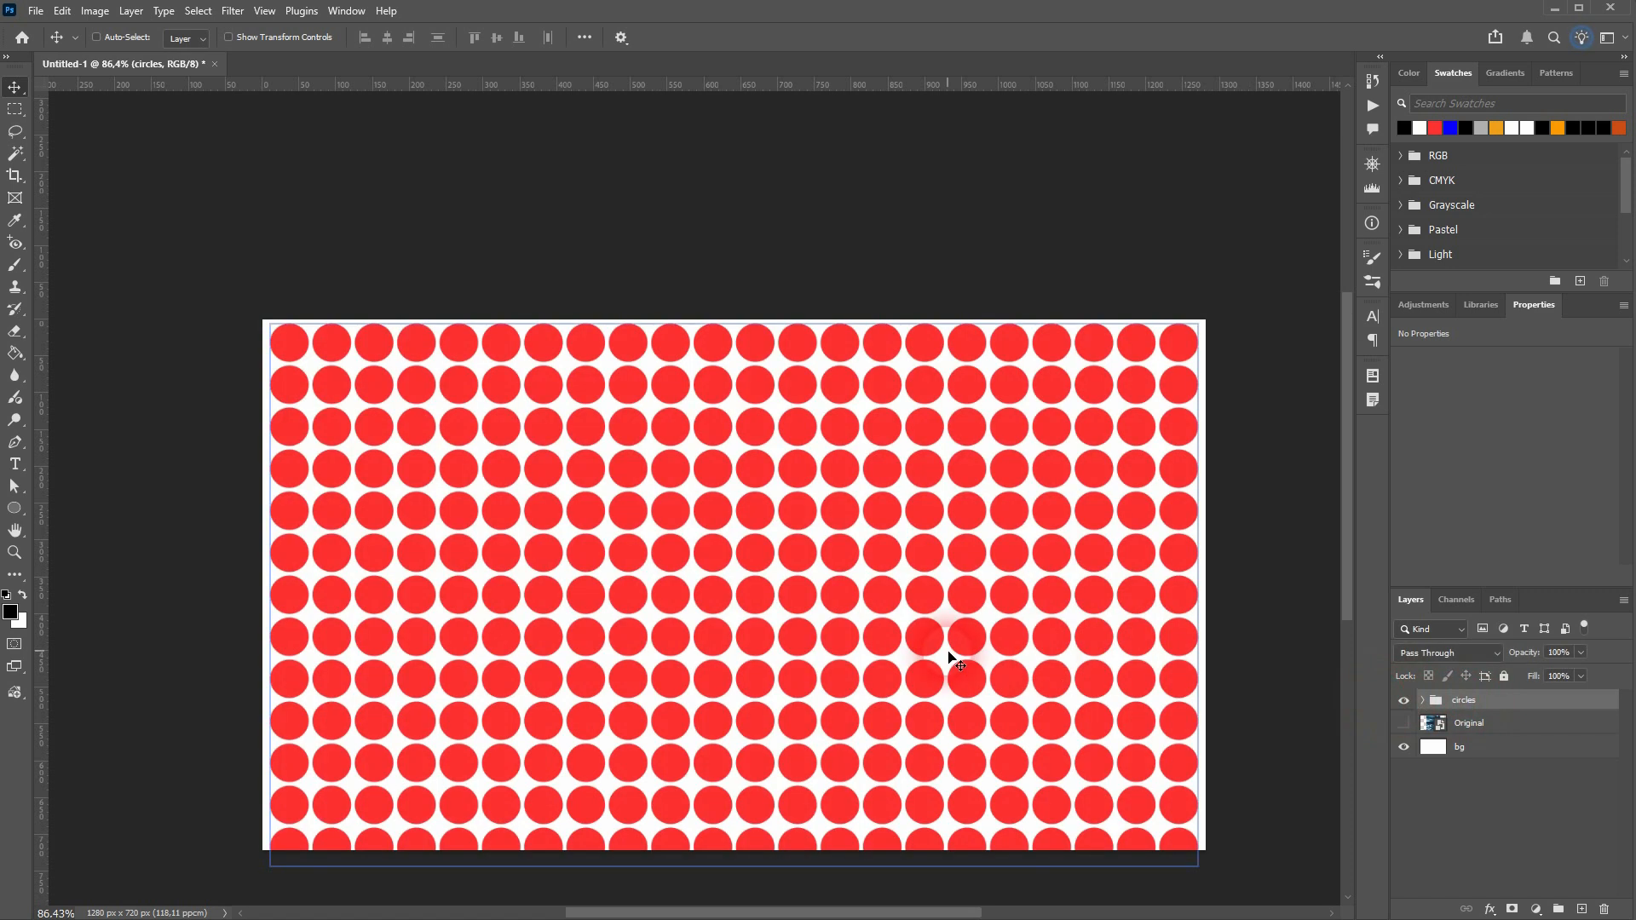
{"action": "key", "text": "ctrl+t"}
{"action": "left_click", "coordinate": [750, 886]}
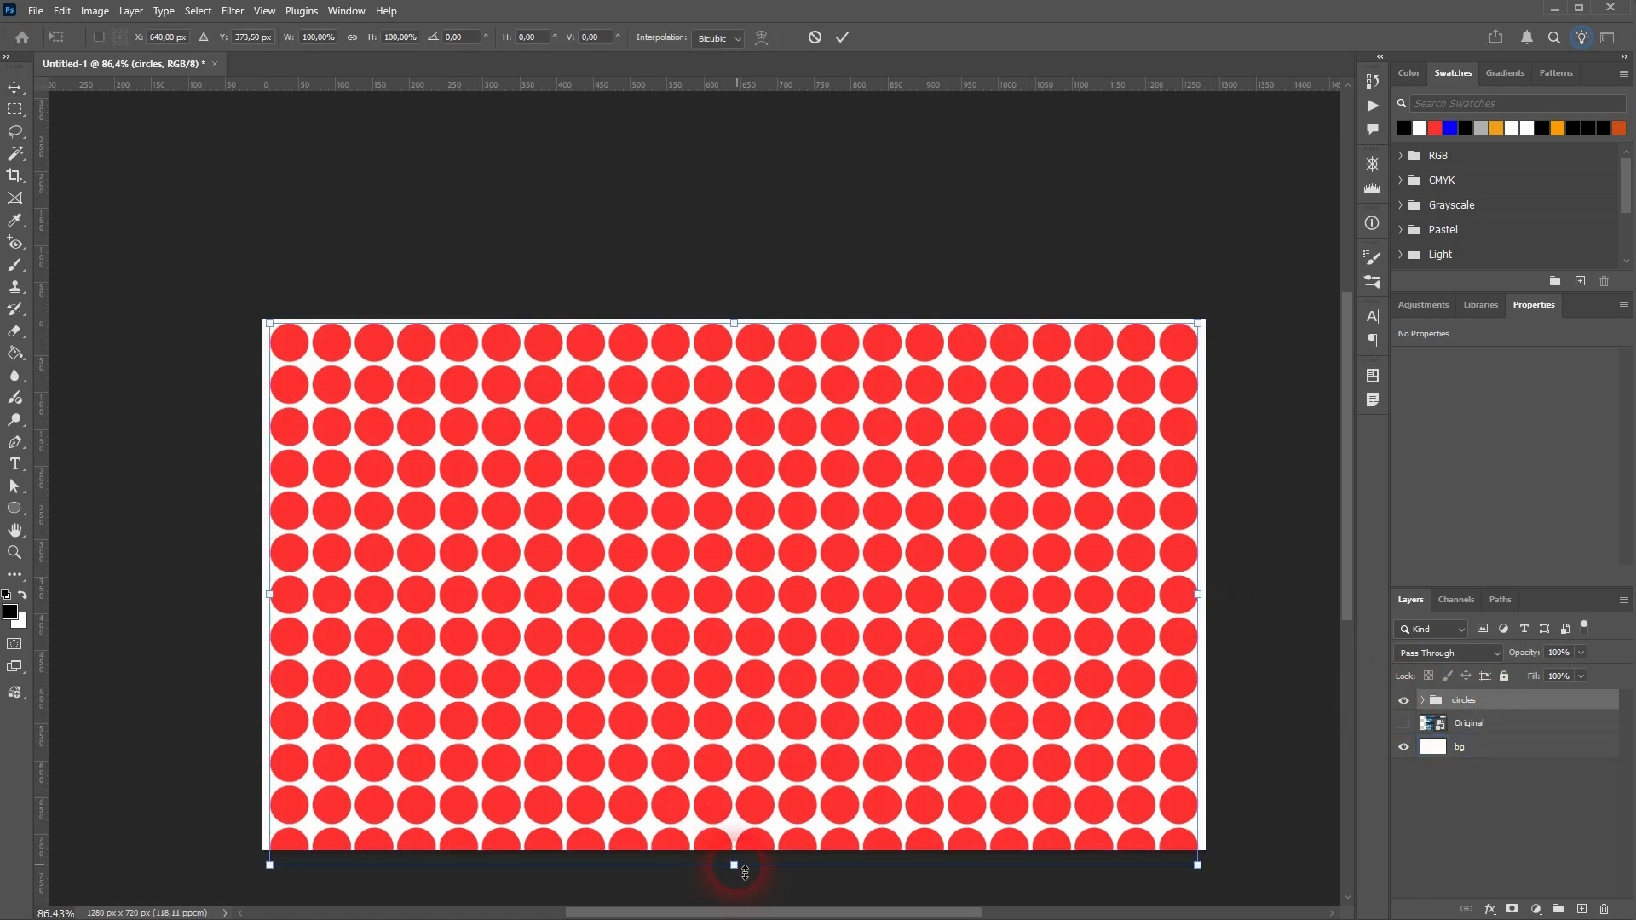
{"action": "left_click_drag", "start_coordinate": [745, 871], "coordinate": [743, 857]}
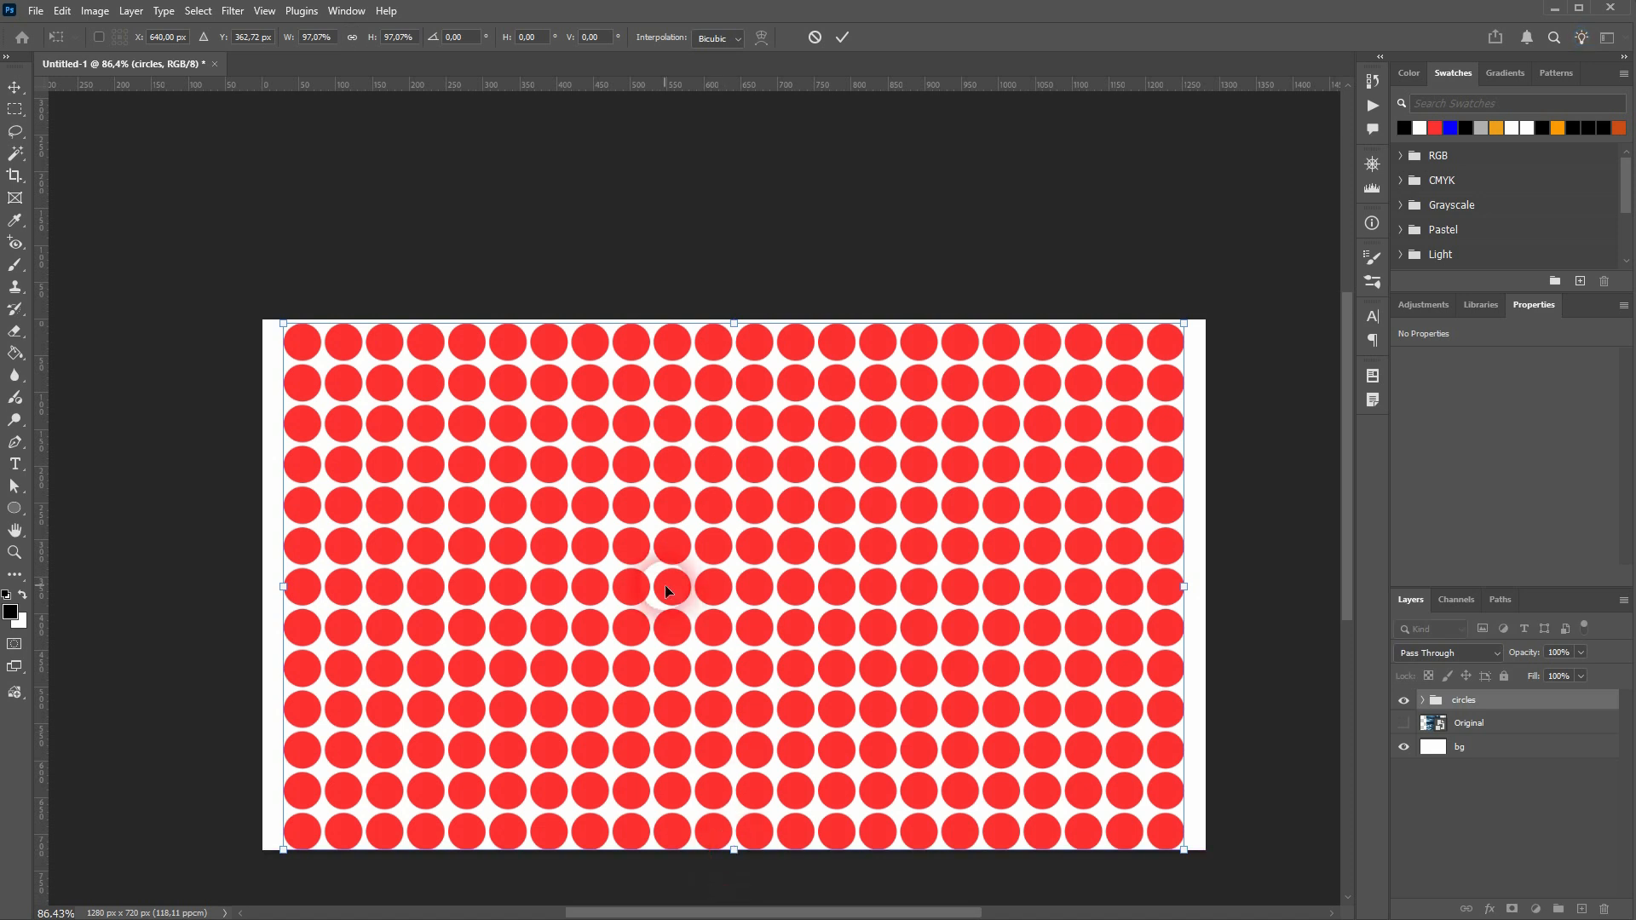
{"action": "key", "text": "Return"}
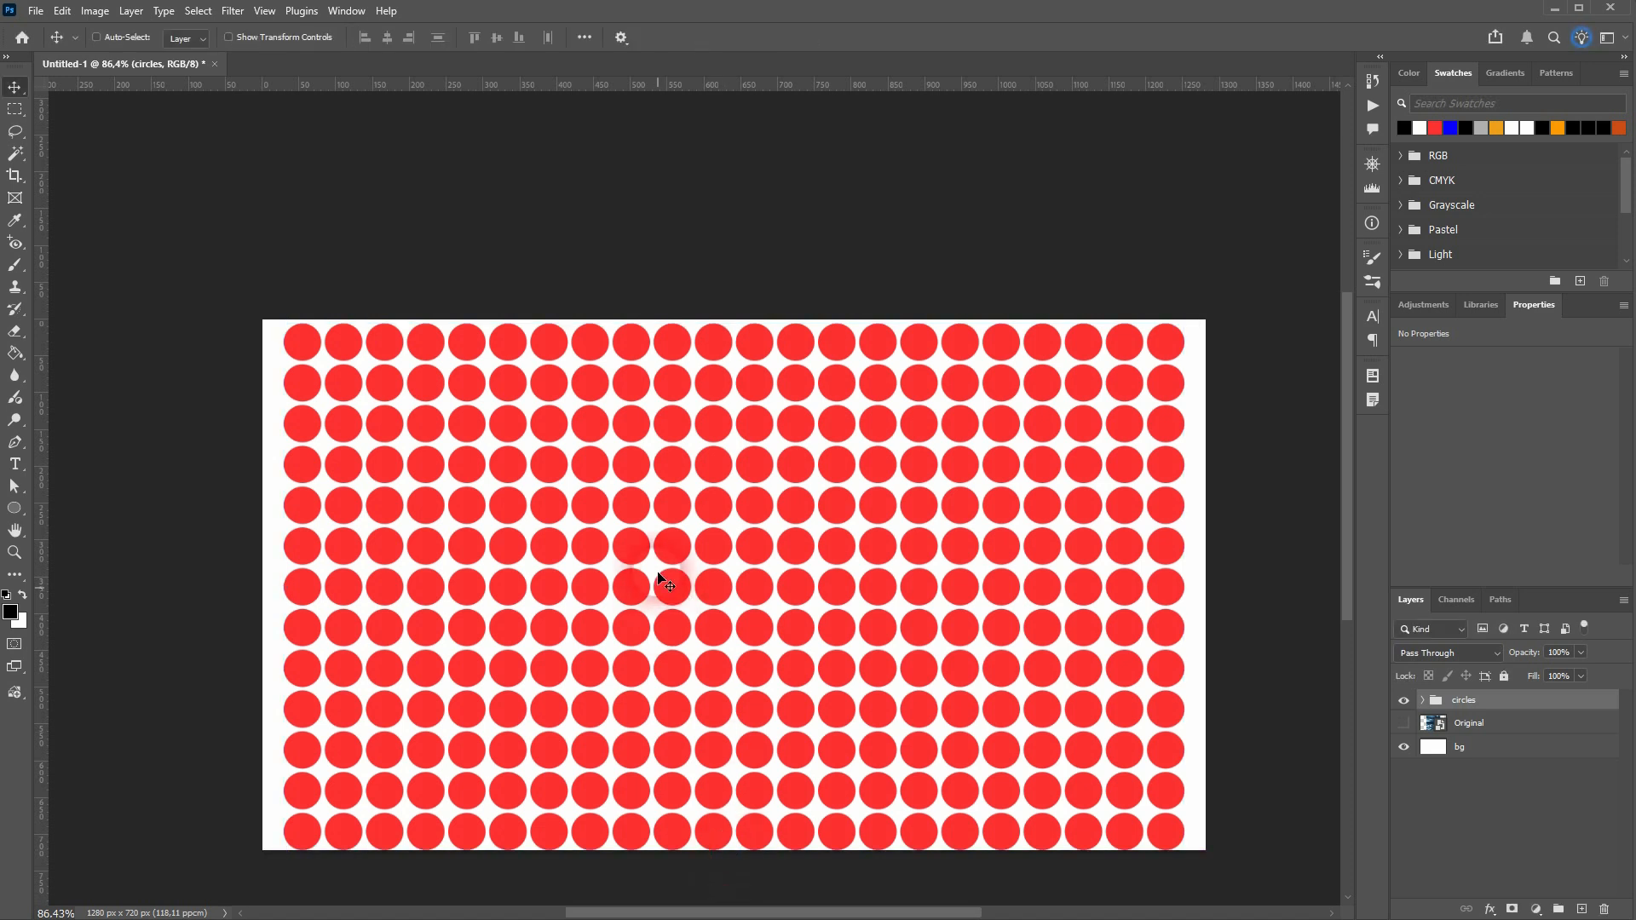
- Center the circles group vertically on the canvas using a full-canvas selection, and deselect
{"action": "scroll", "coordinate": [668, 585], "scroll_direction": "down", "scroll_amount": 1}
{"action": "key", "text": "ctrl+a"}
{"action": "left_click", "coordinate": [497, 41]}
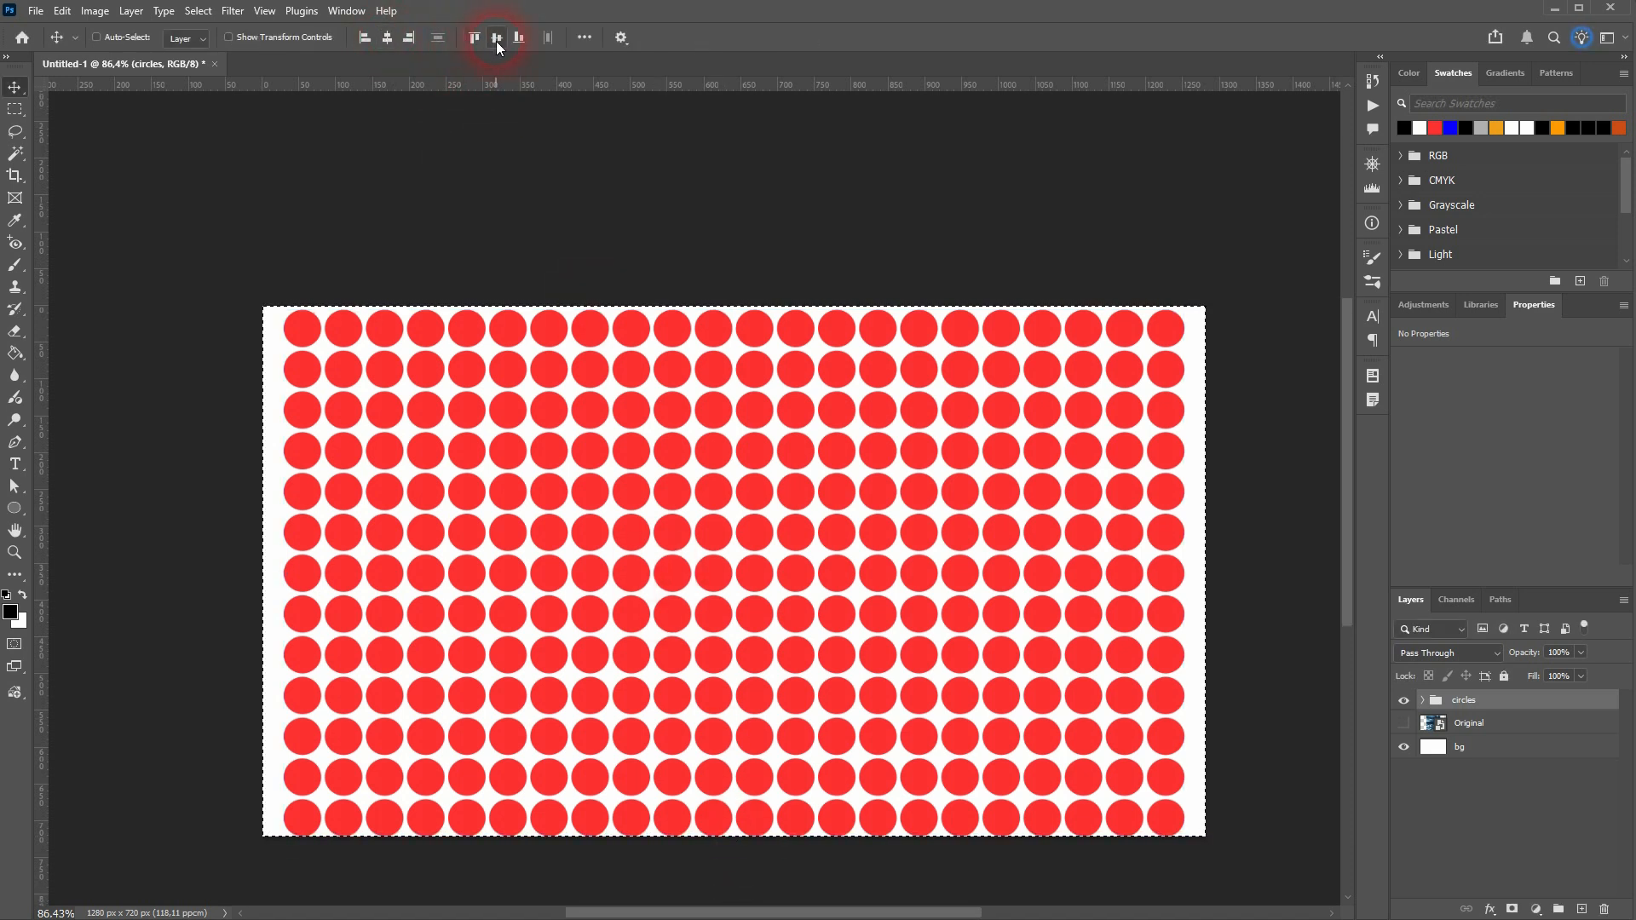
{"action": "key", "text": "ctrl+d"}
- Scale the circles group proportionally from its center to about 104.7% so it spans the full canvas width
{"action": "key", "text": "ctrl+t"}
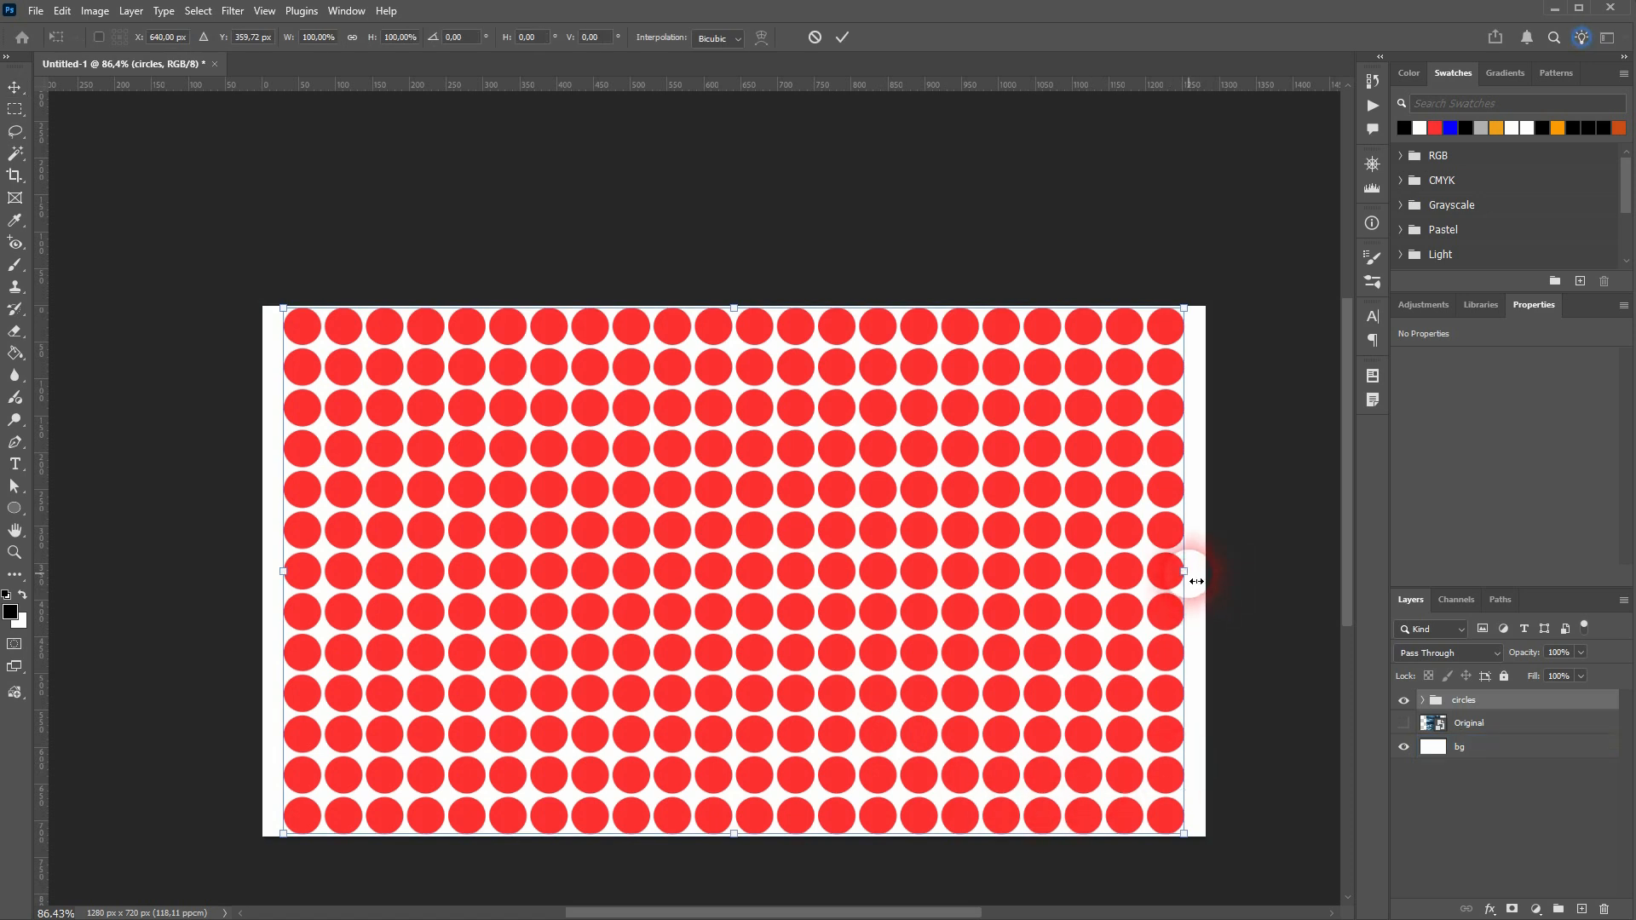
{"action": "mouse_move", "coordinate": [1198, 581]}
{"action": "left_mouse_down"}
{"action": "mouse_move", "coordinate": [1215, 589]}
{"action": "mouse_move", "coordinate": [1209, 573]}
{"action": "left_mouse_up"}
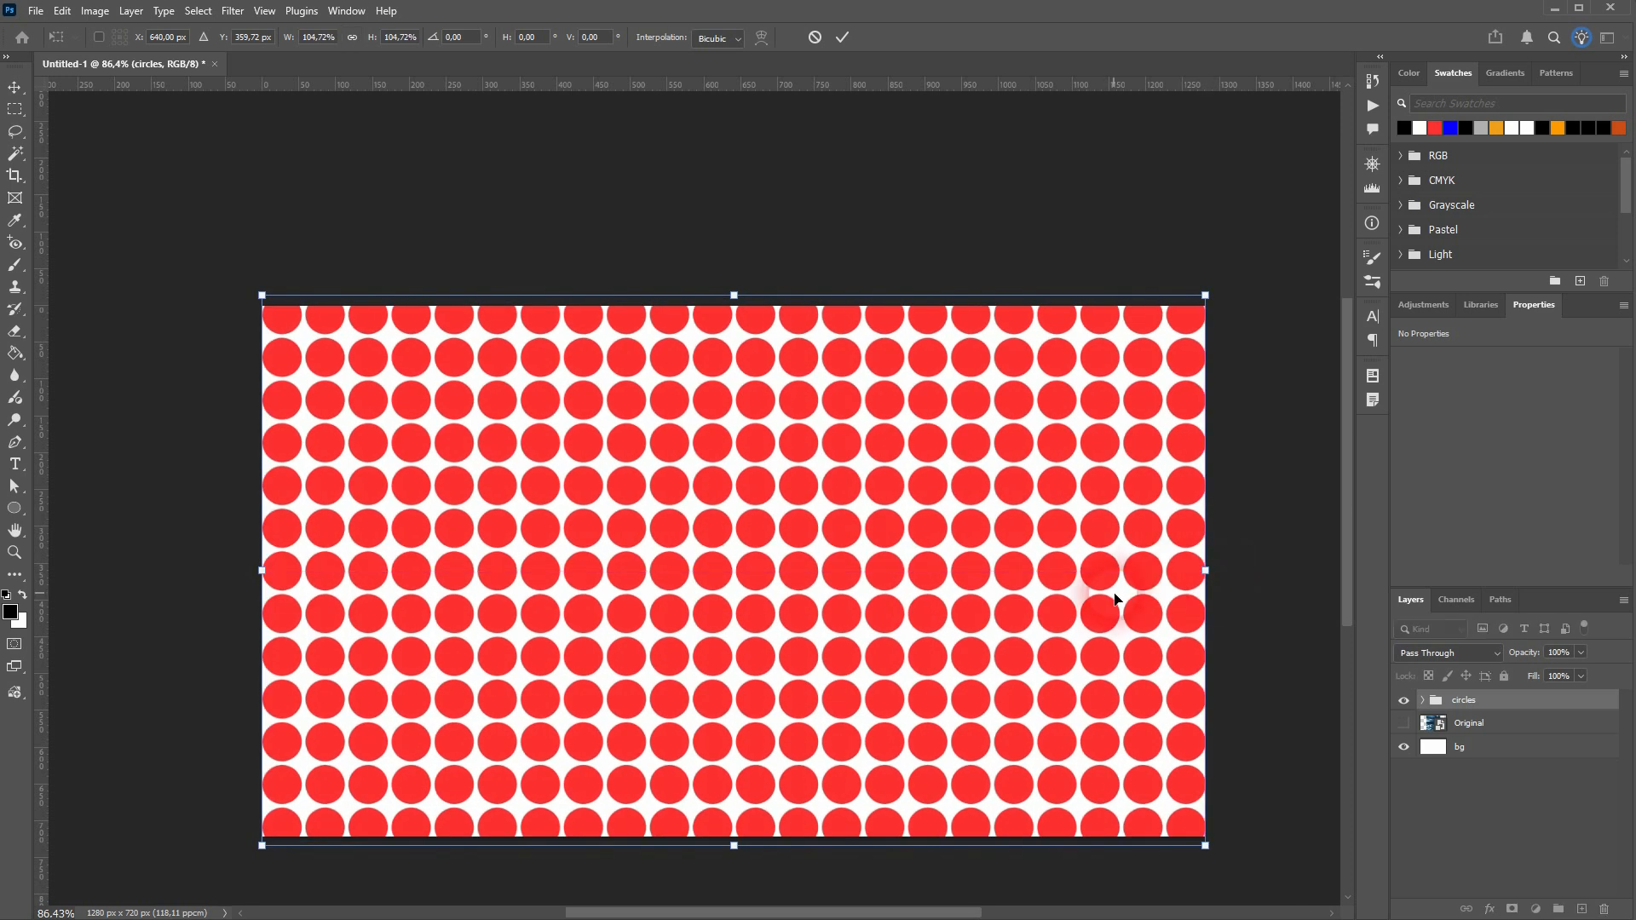
{"action": "key", "text": "Return"}
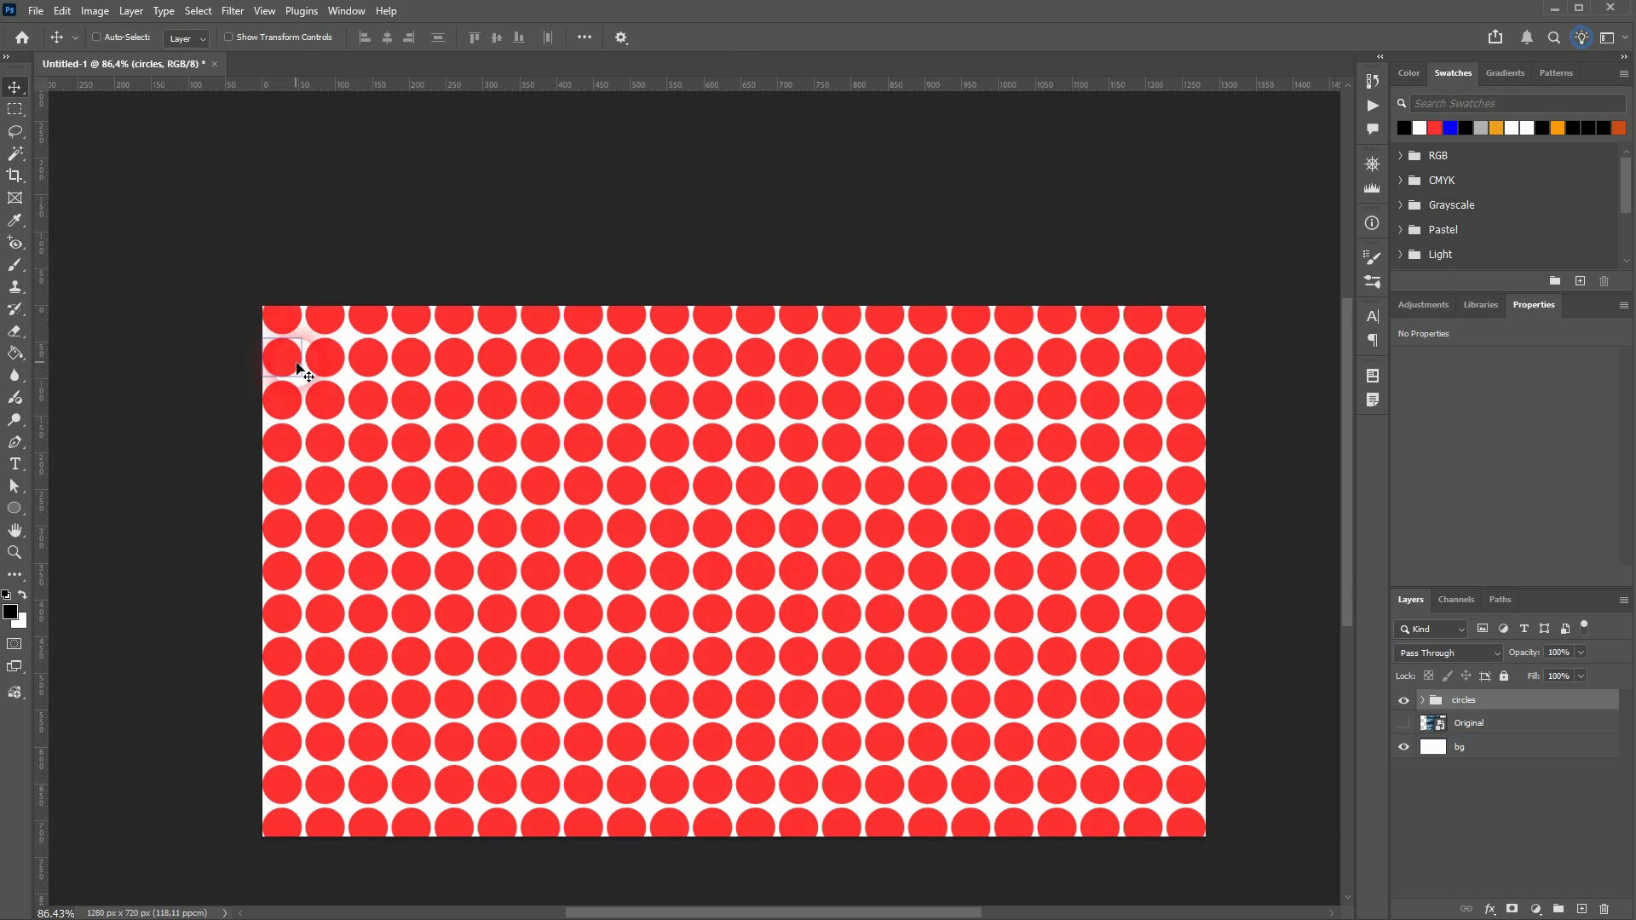
{"action": "left_click", "coordinate": [1252, 696]}
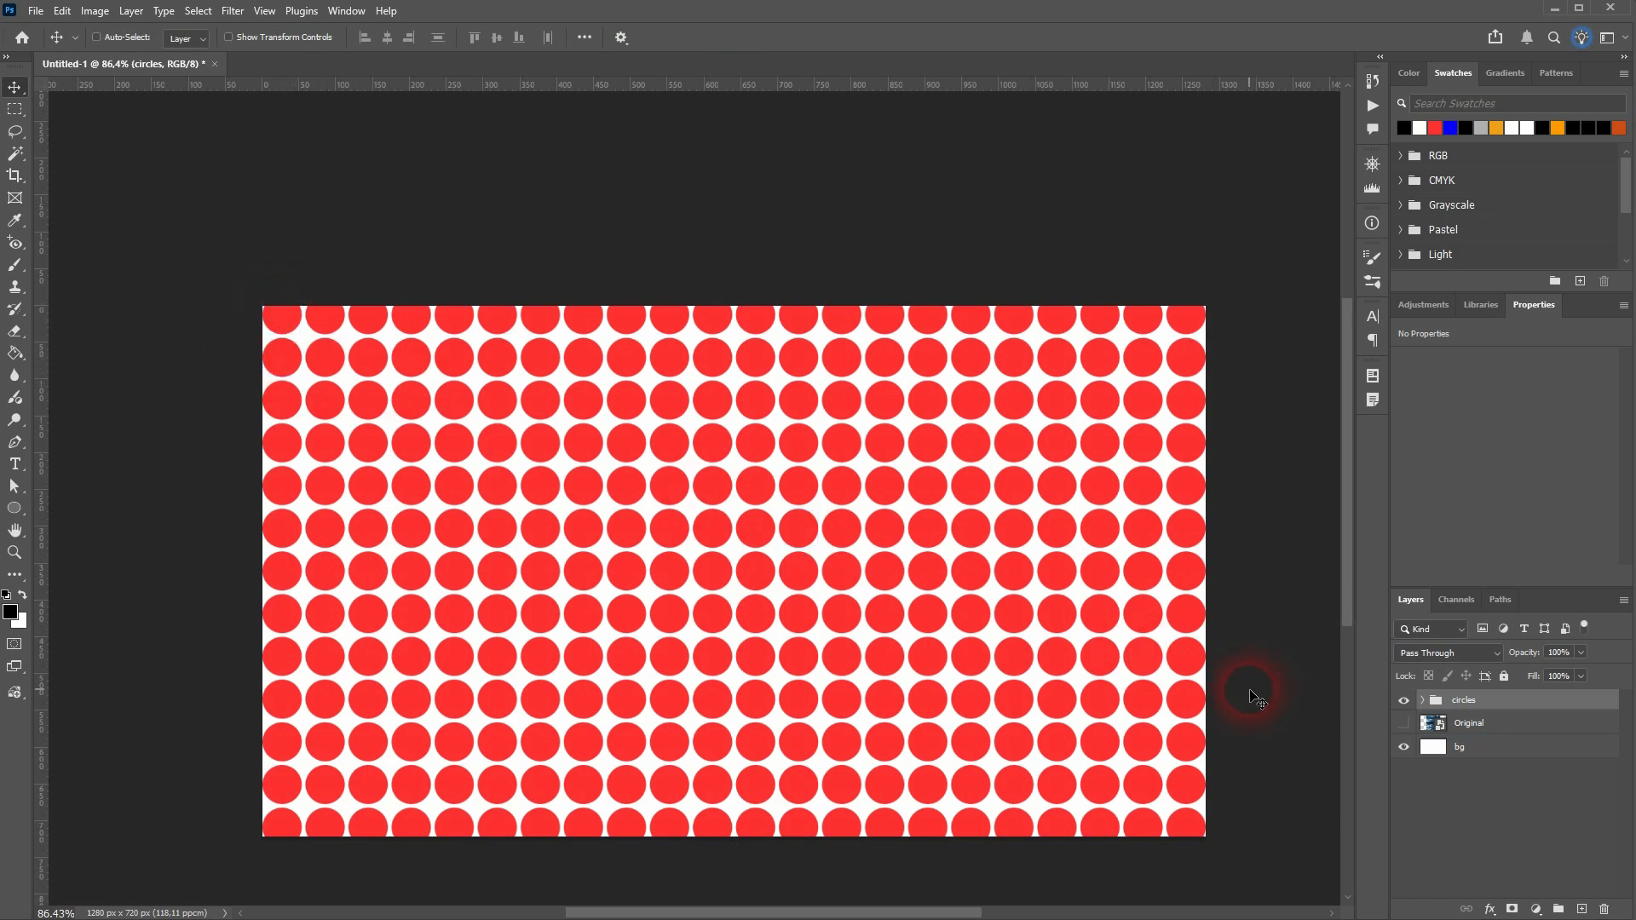
- Show the Original image layer and place it above the circles group
{"action": "left_click", "coordinate": [1404, 723]}
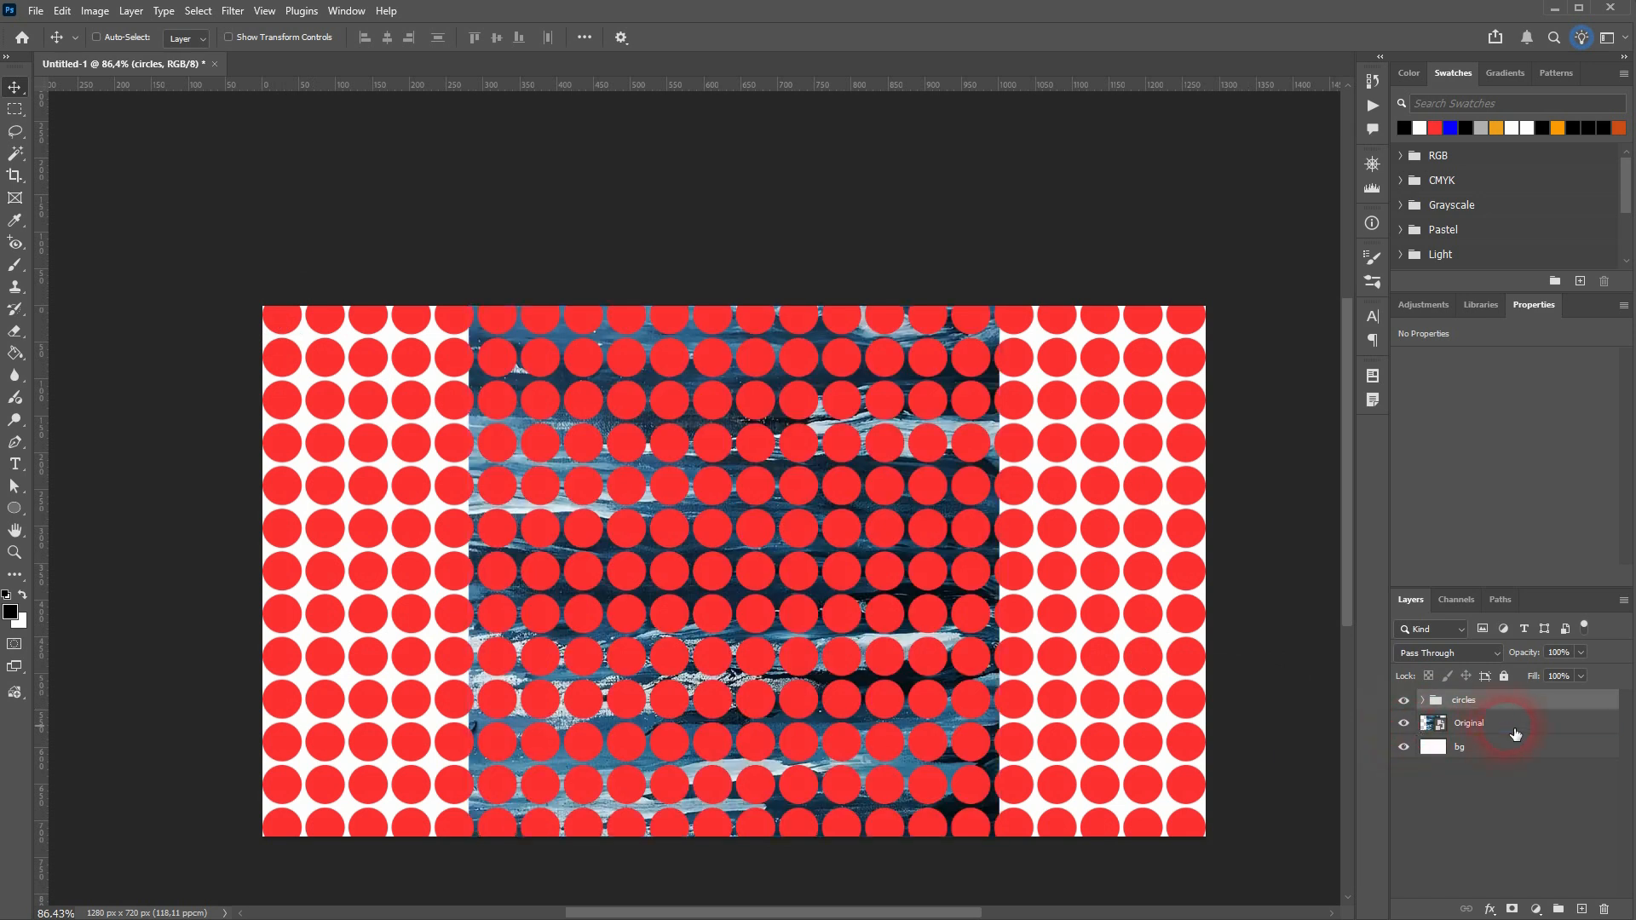
{"action": "left_click", "coordinate": [1515, 730]}
{"action": "left_click_drag", "start_coordinate": [1515, 729], "coordinate": [1510, 702]}
- Scale the Original image from its center to 14.22% to span the canvas width, and clip it to the circles group
{"action": "key", "text": "ctrl+t"}
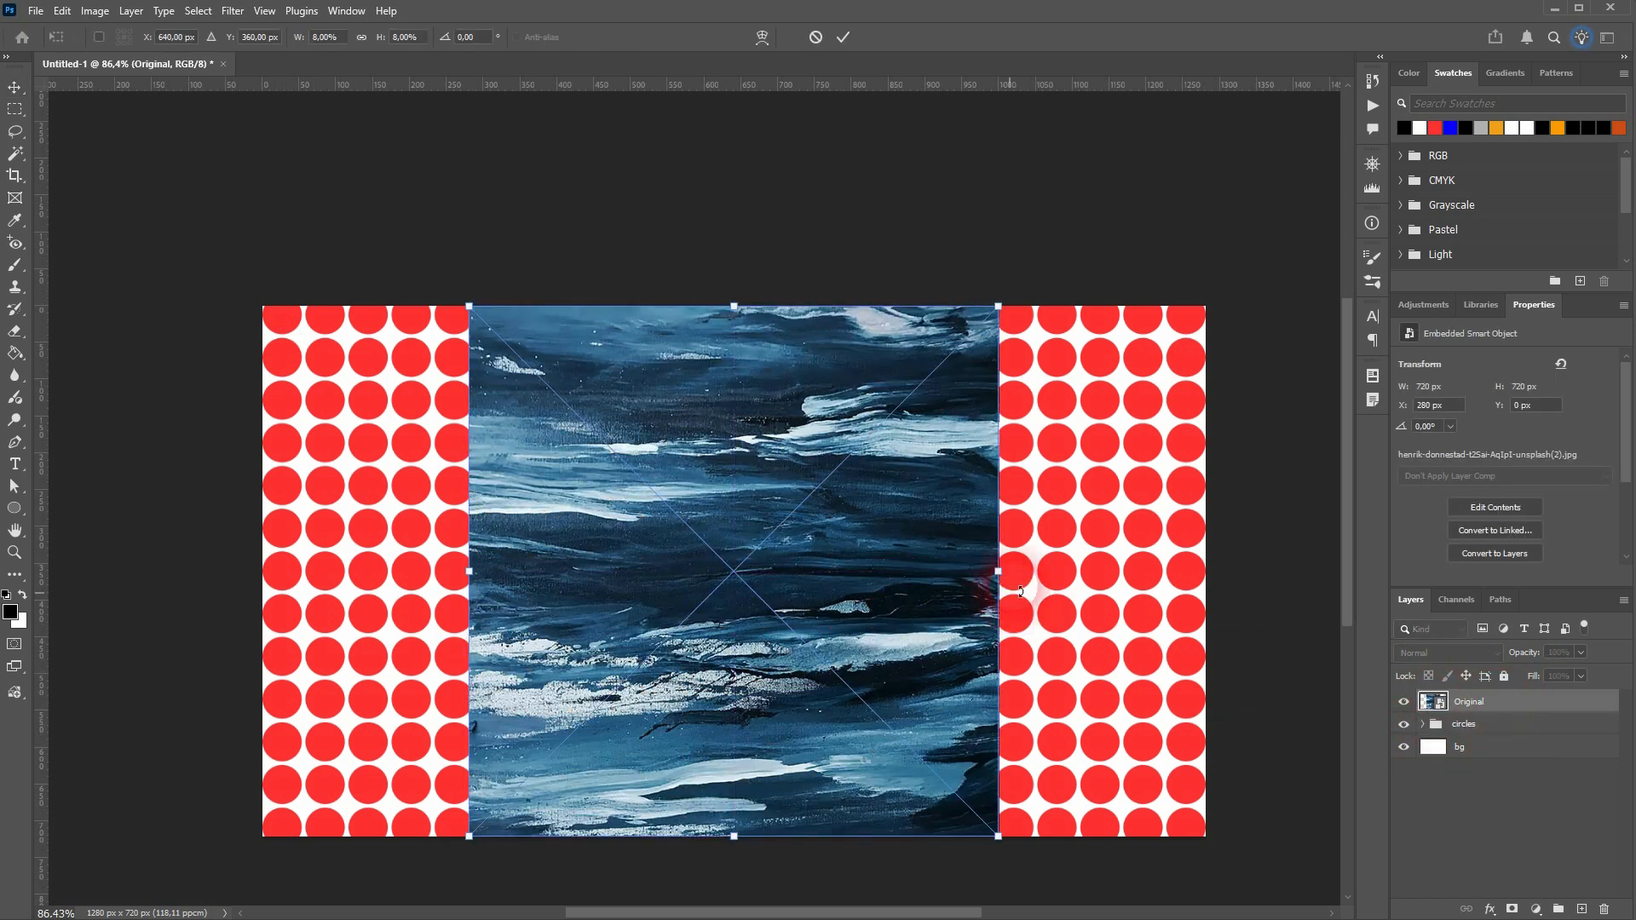
{"action": "left_click_drag", "start_coordinate": [1018, 570], "coordinate": [1205, 600]}
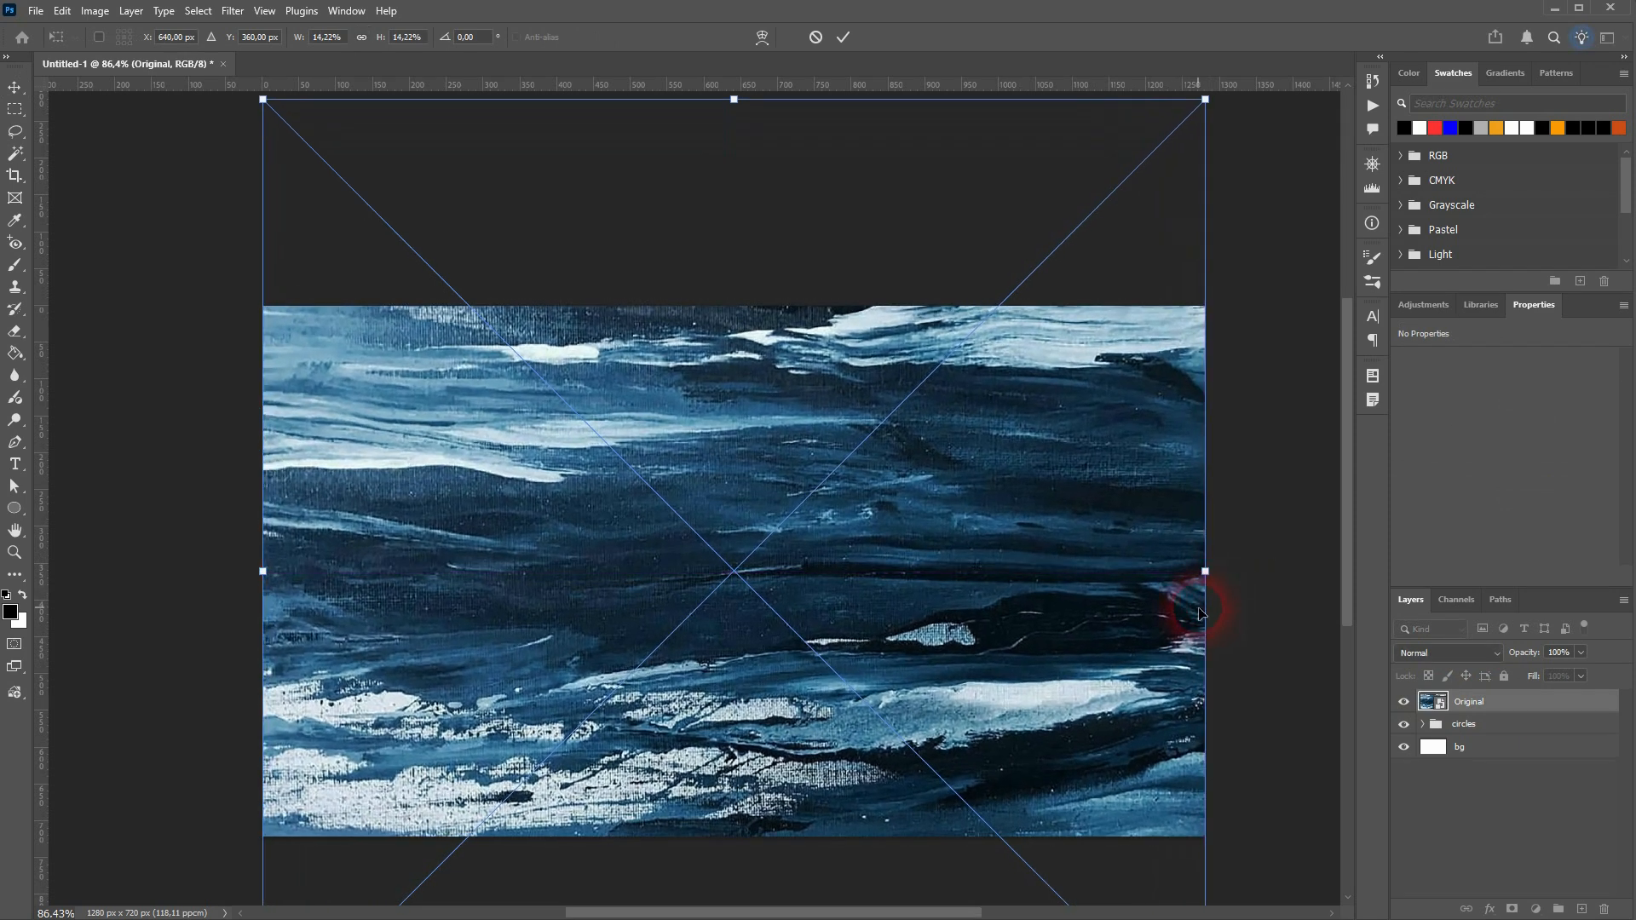
{"action": "left_click", "coordinate": [1516, 706]}
{"action": "right_click", "coordinate": [1528, 706]}
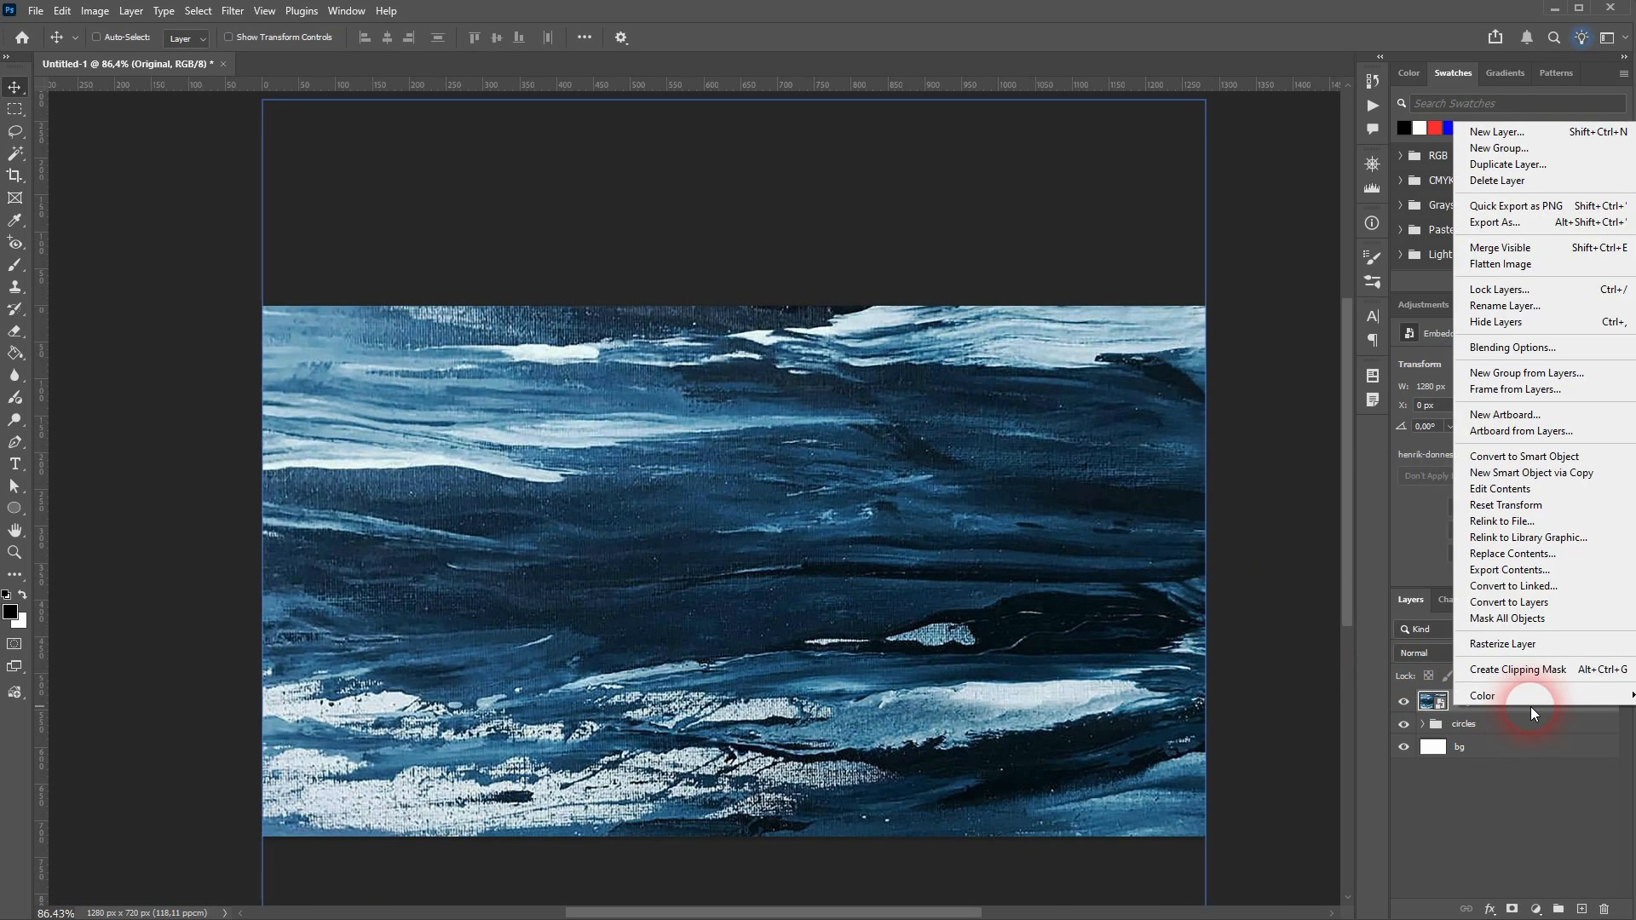
{"action": "left_click", "coordinate": [1524, 671]}
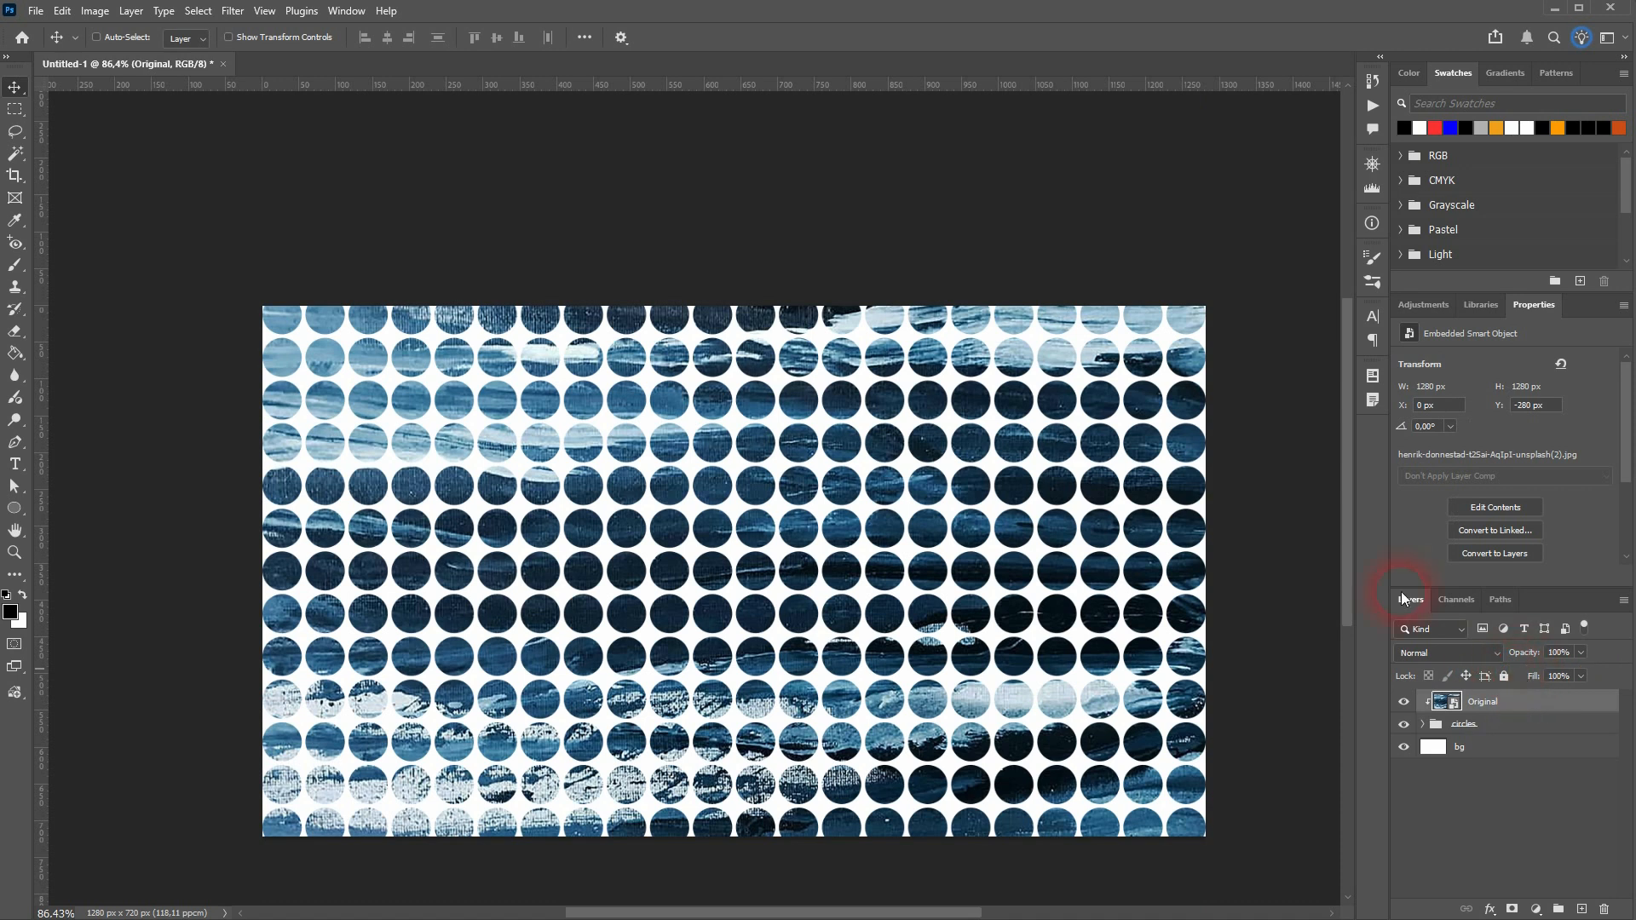
- Fill the bg layer with black using the Paint Bucket
{"action": "left_click", "coordinate": [1489, 754]}
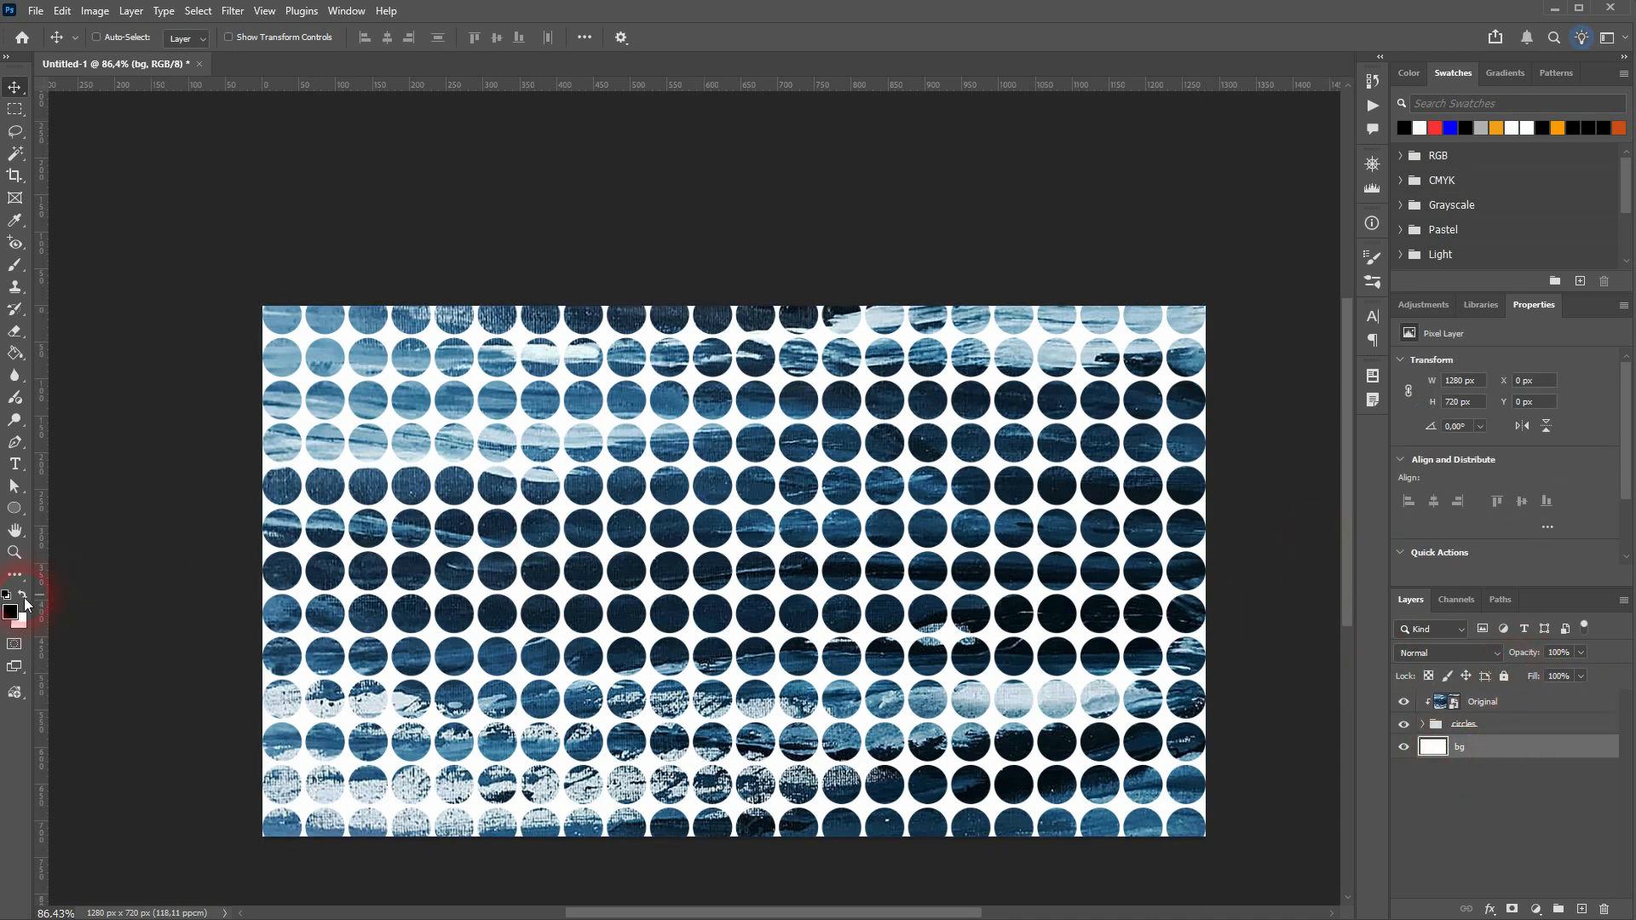
{"action": "left_click", "coordinate": [15, 352]}
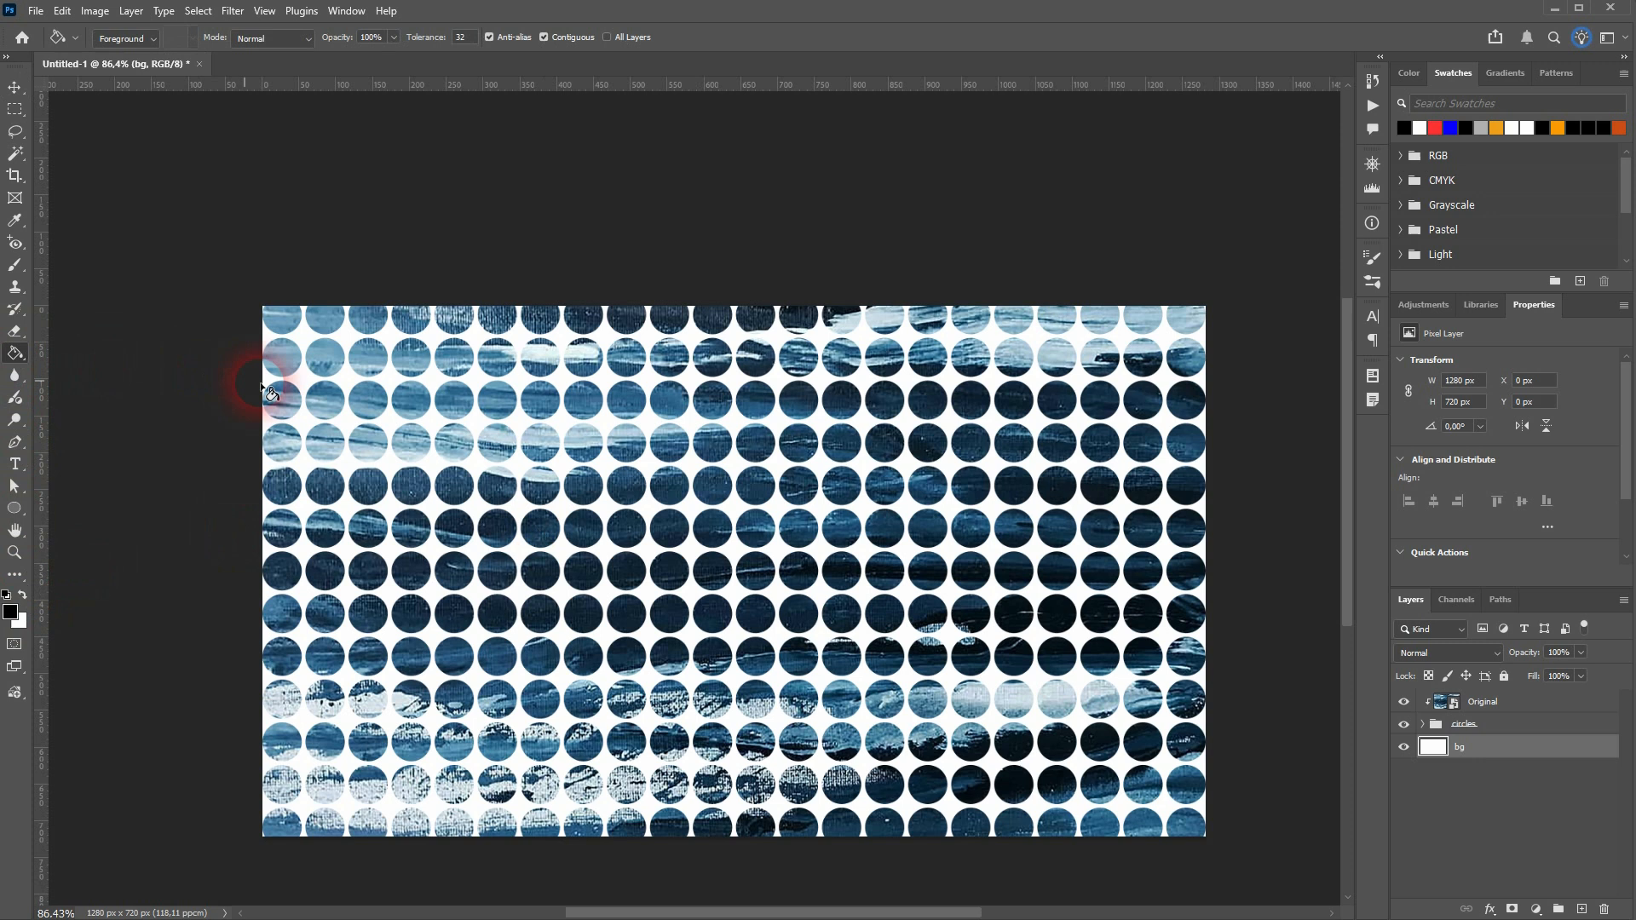
{"action": "left_click", "coordinate": [311, 388]}
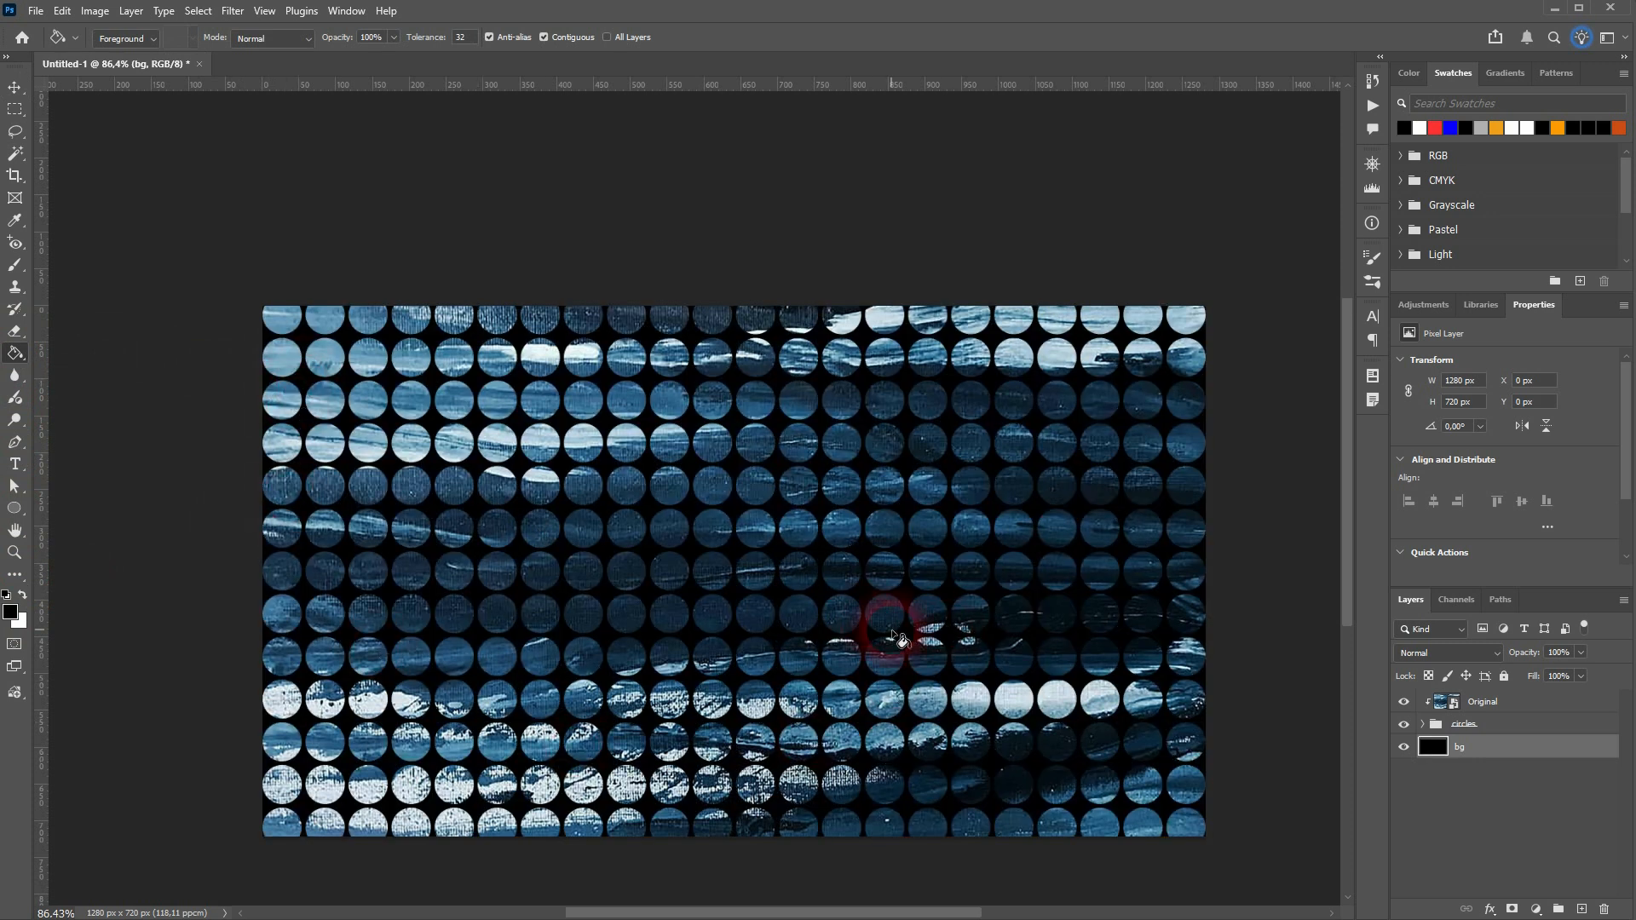
- Try red as the foreground color and fill the bg layer with it
{"action": "left_click", "coordinate": [10, 615]}
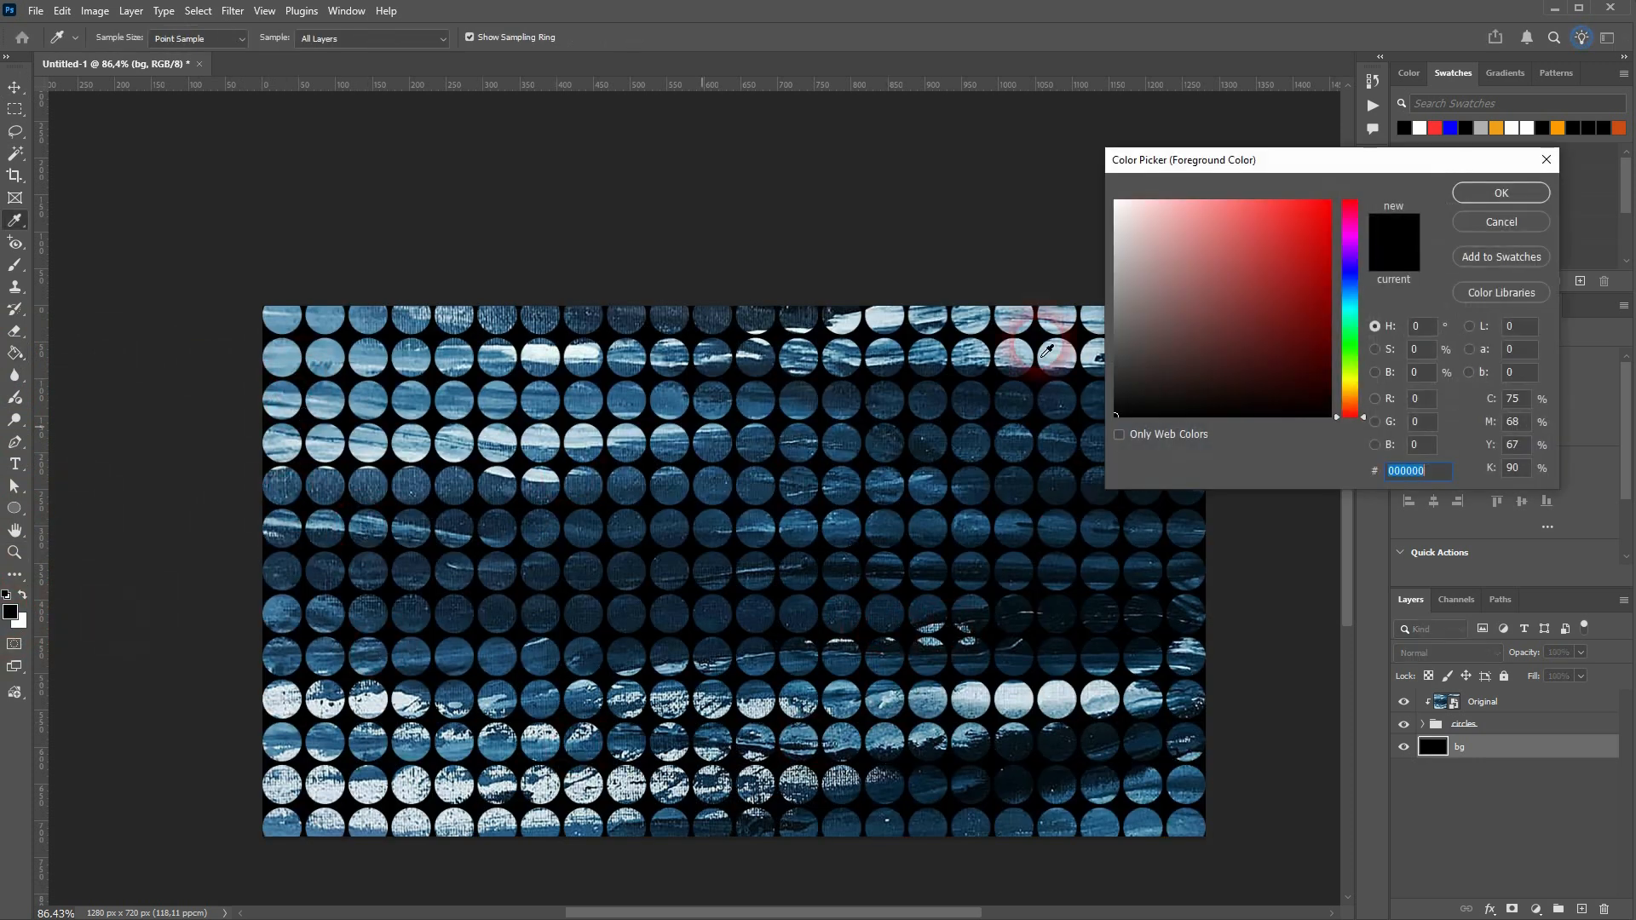
{"action": "left_click", "coordinate": [1435, 127]}
{"action": "left_click", "coordinate": [1500, 194]}
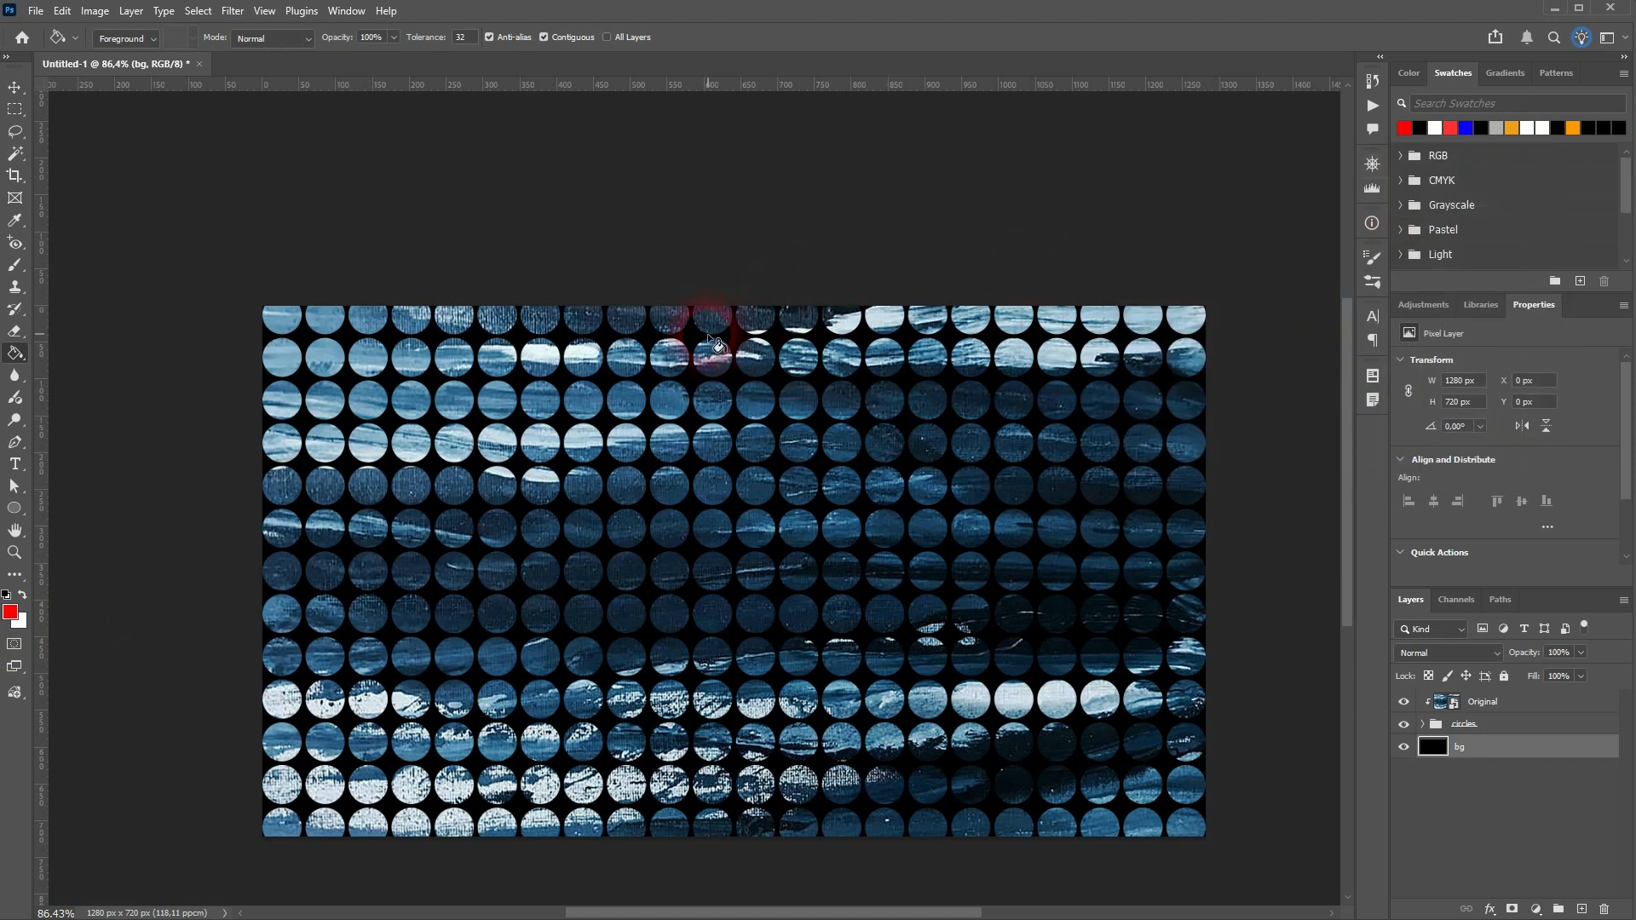
{"action": "left_click", "coordinate": [888, 564]}
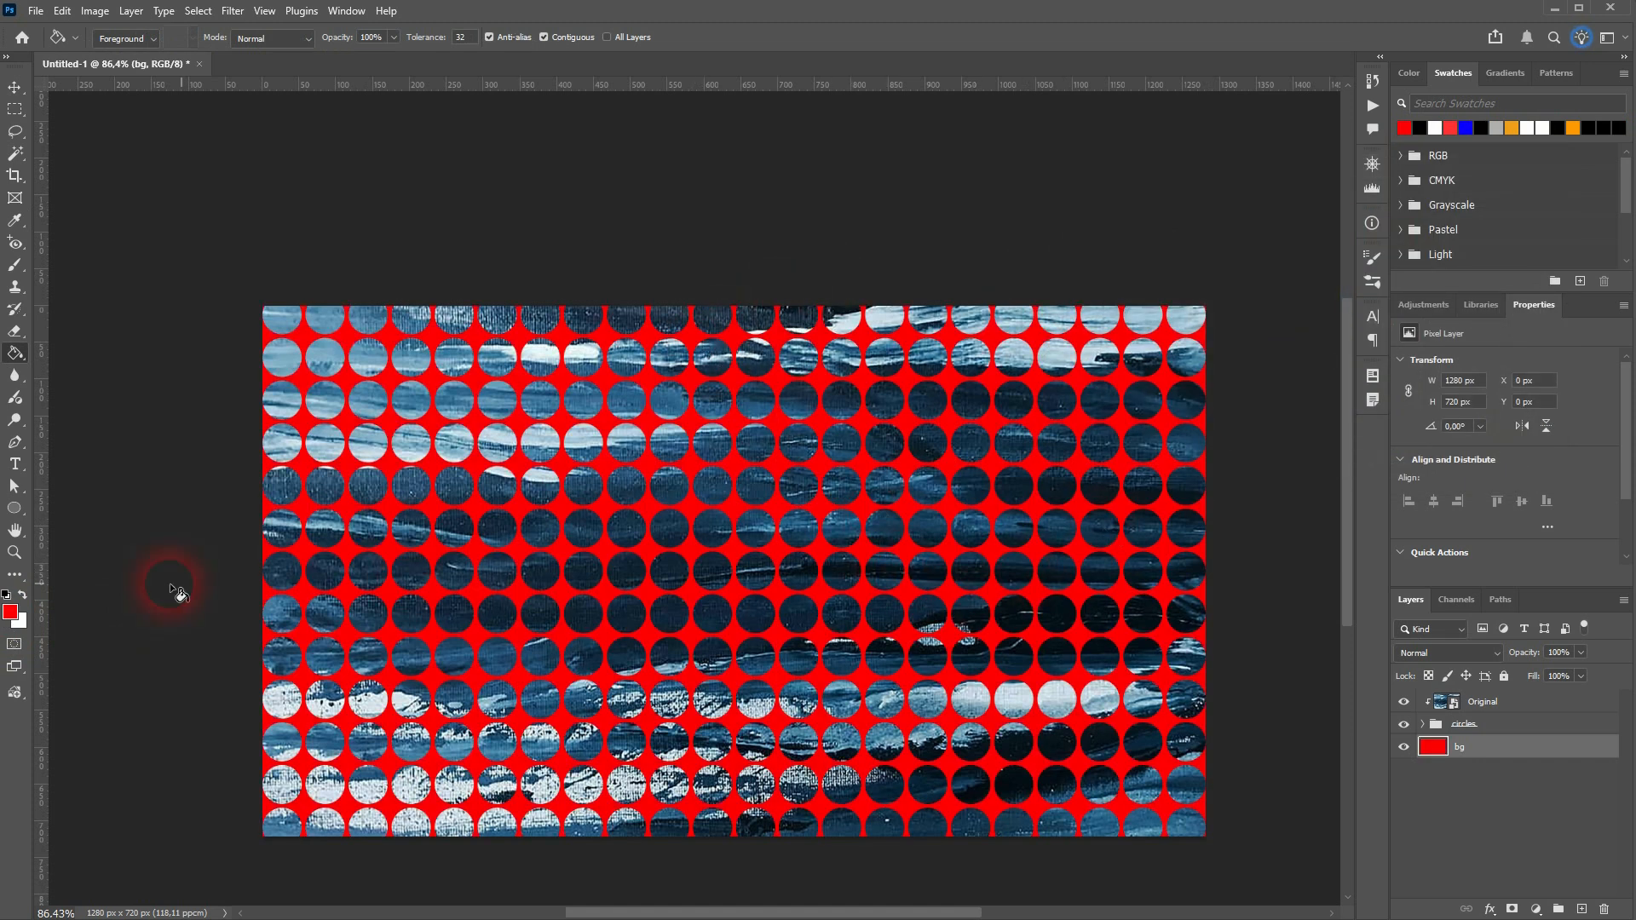
- Reset the foreground and background colors to their defaults and refill the bg layer with black
{"action": "left_click", "coordinate": [6, 594]}
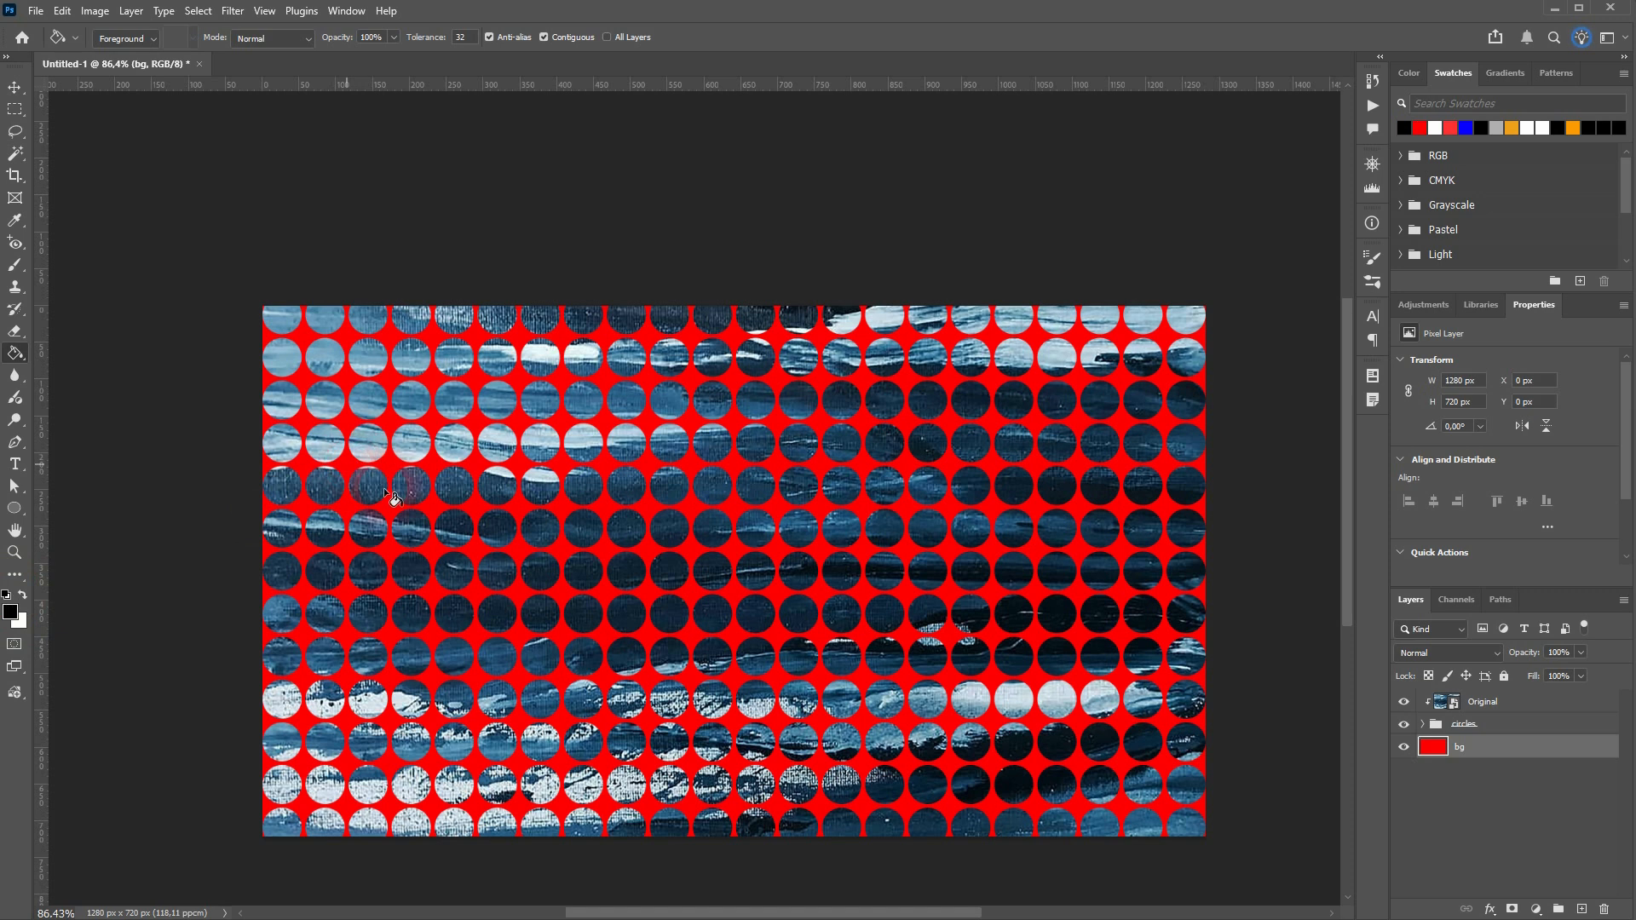
{"action": "left_click", "coordinate": [797, 607]}
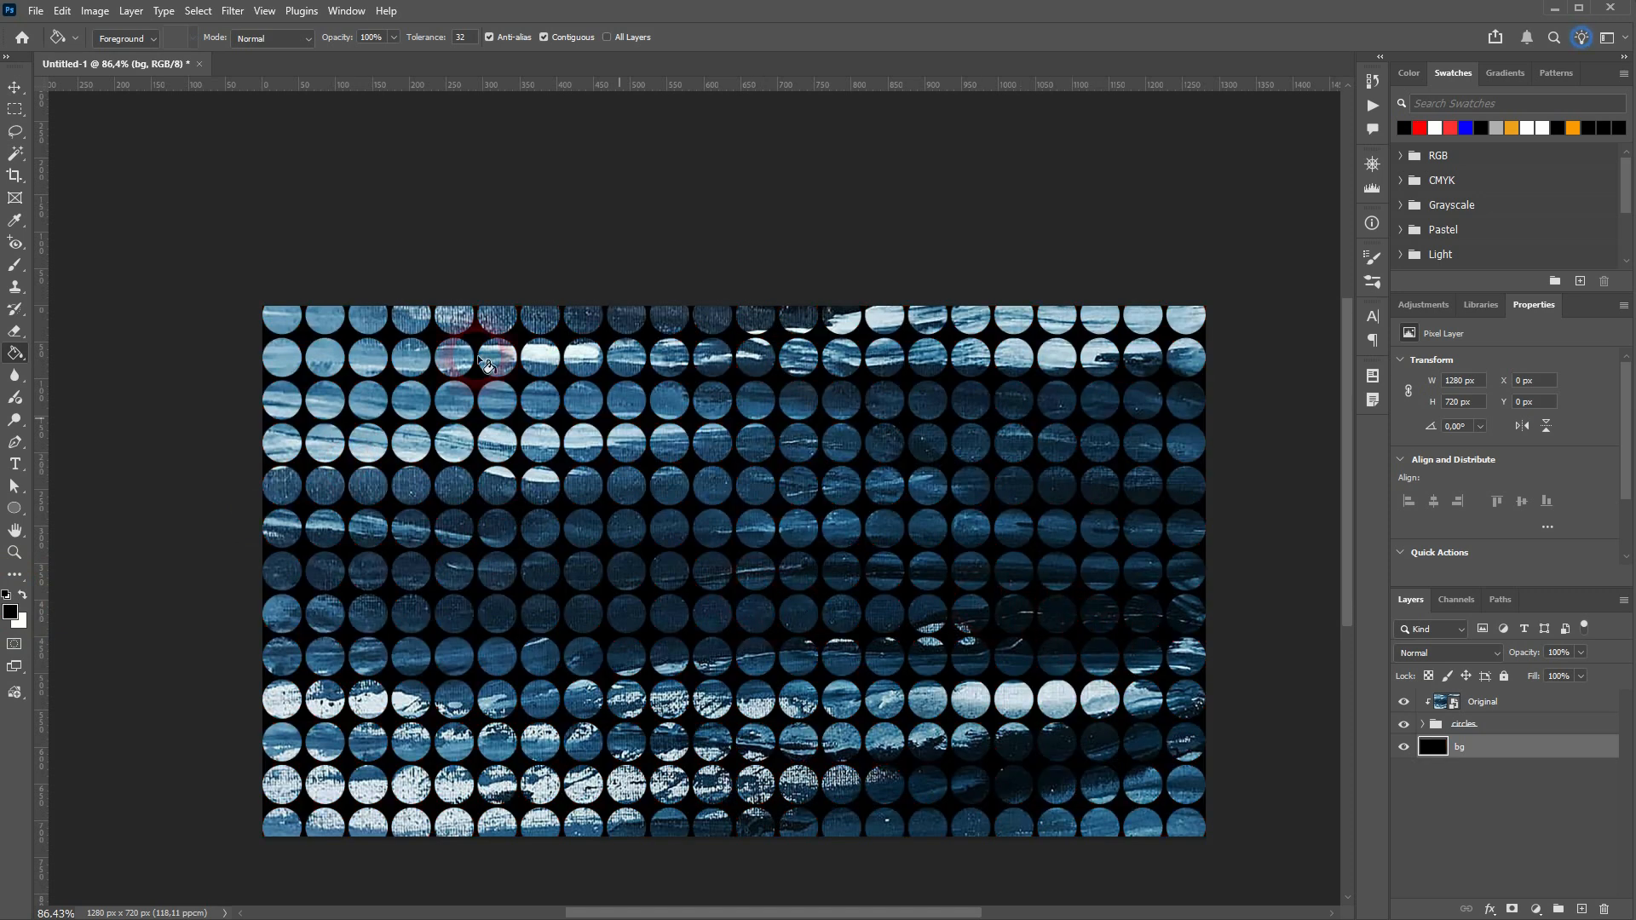
- Move the clipped Original image straight up inside the circles to a Y position of -539 px
{"action": "left_click", "coordinate": [15, 87]}
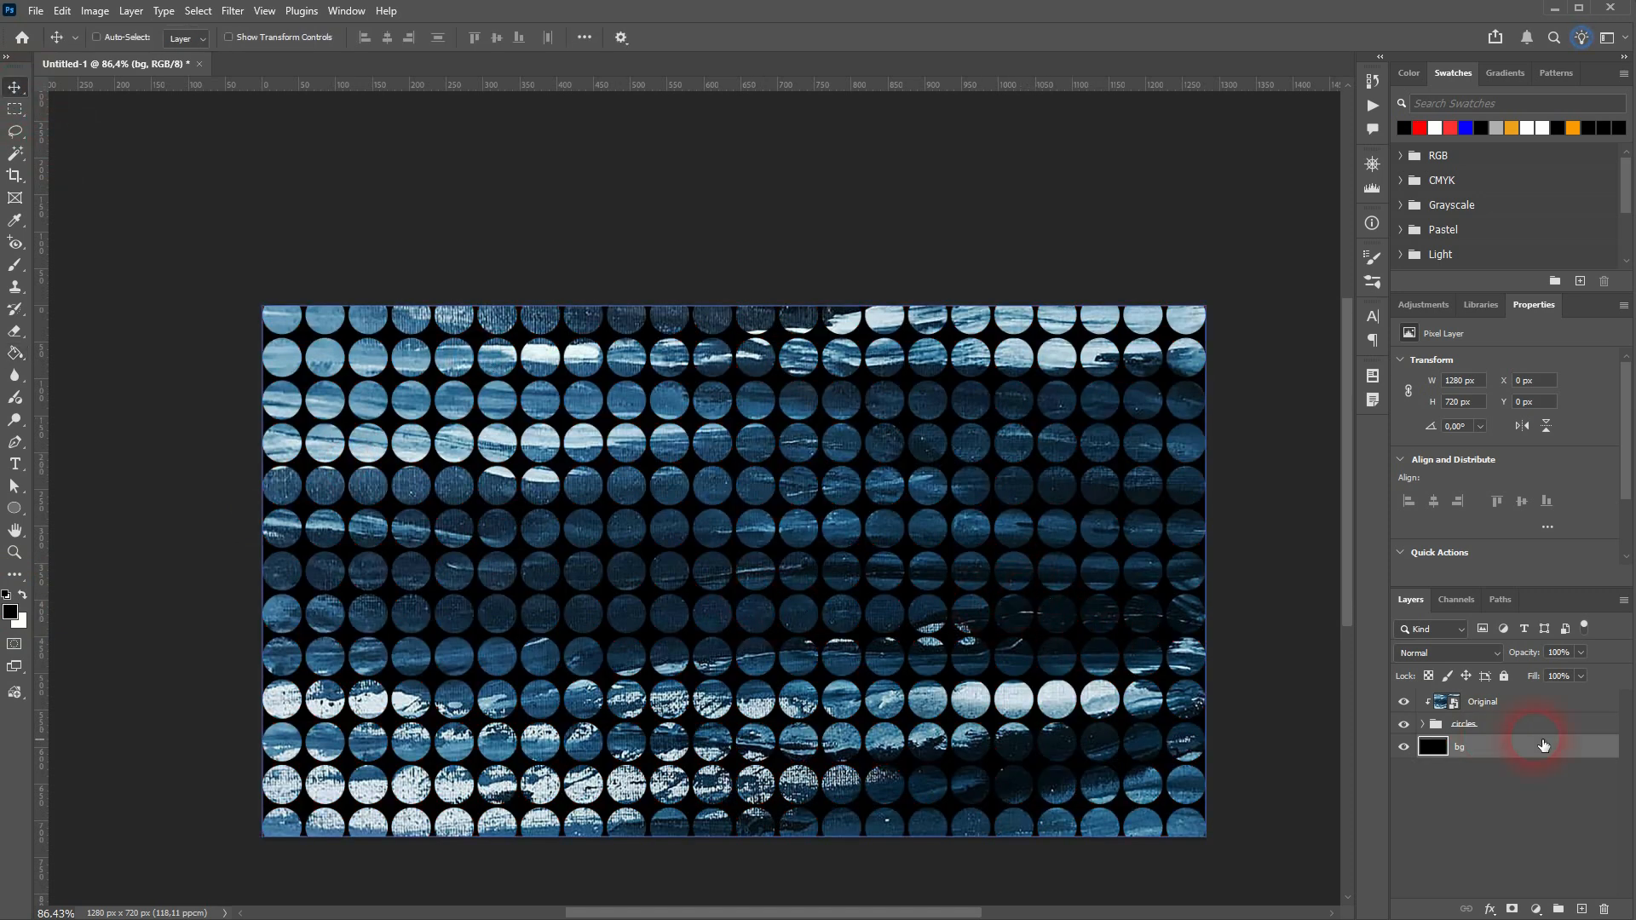
{"action": "left_click", "coordinate": [1525, 702]}
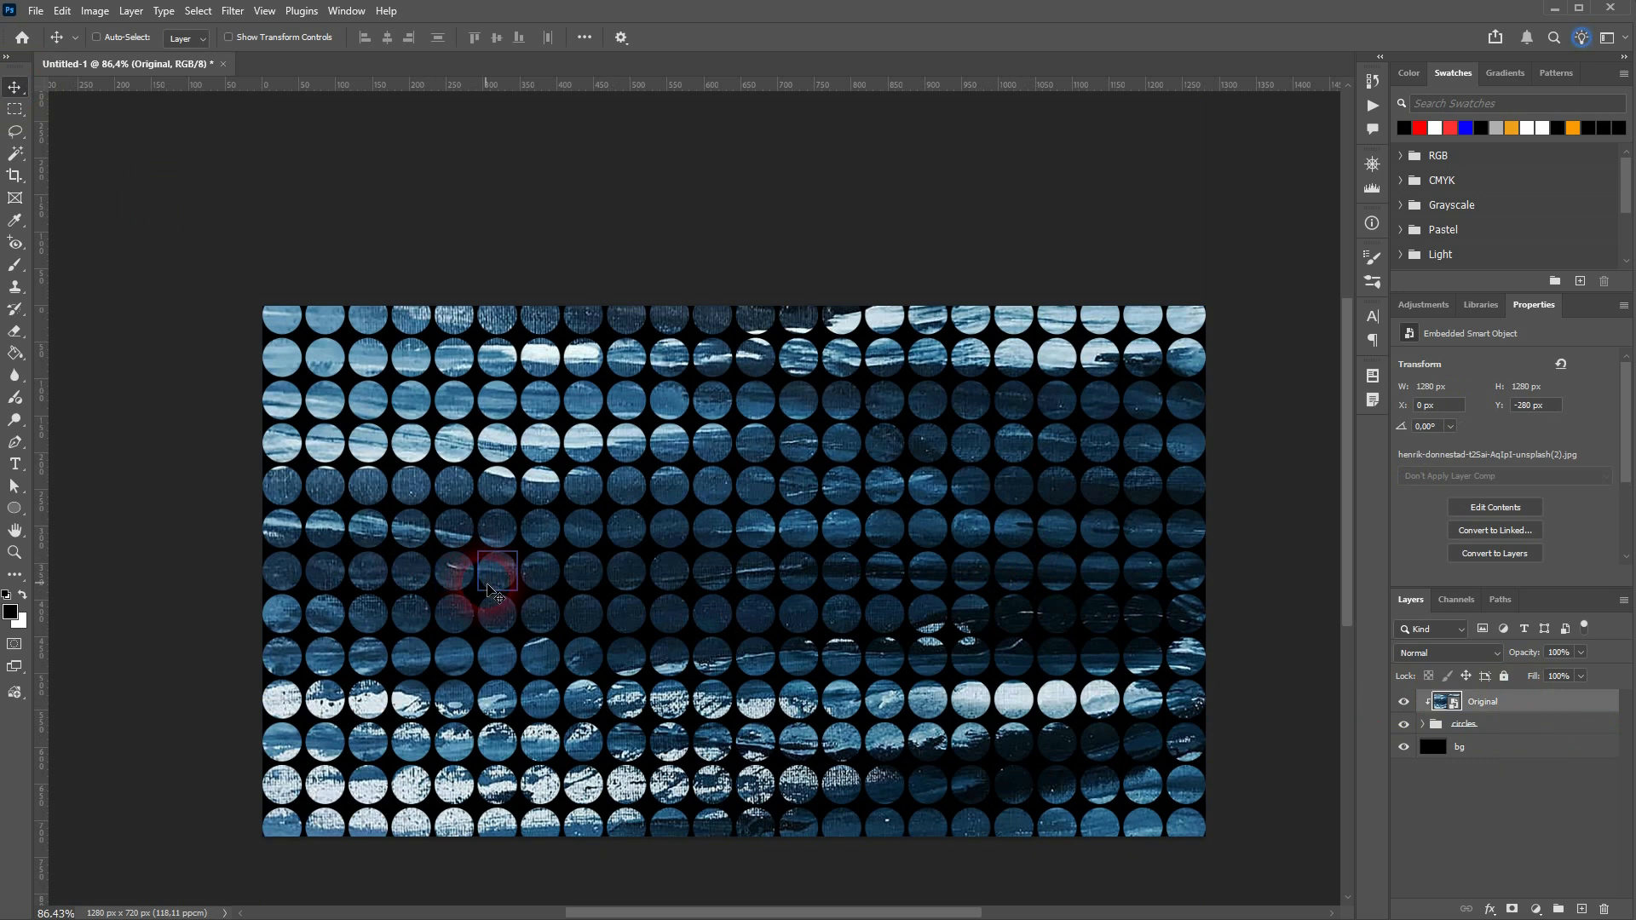
{"action": "left_click_drag", "start_coordinate": [483, 594], "coordinate": [473, 411]}
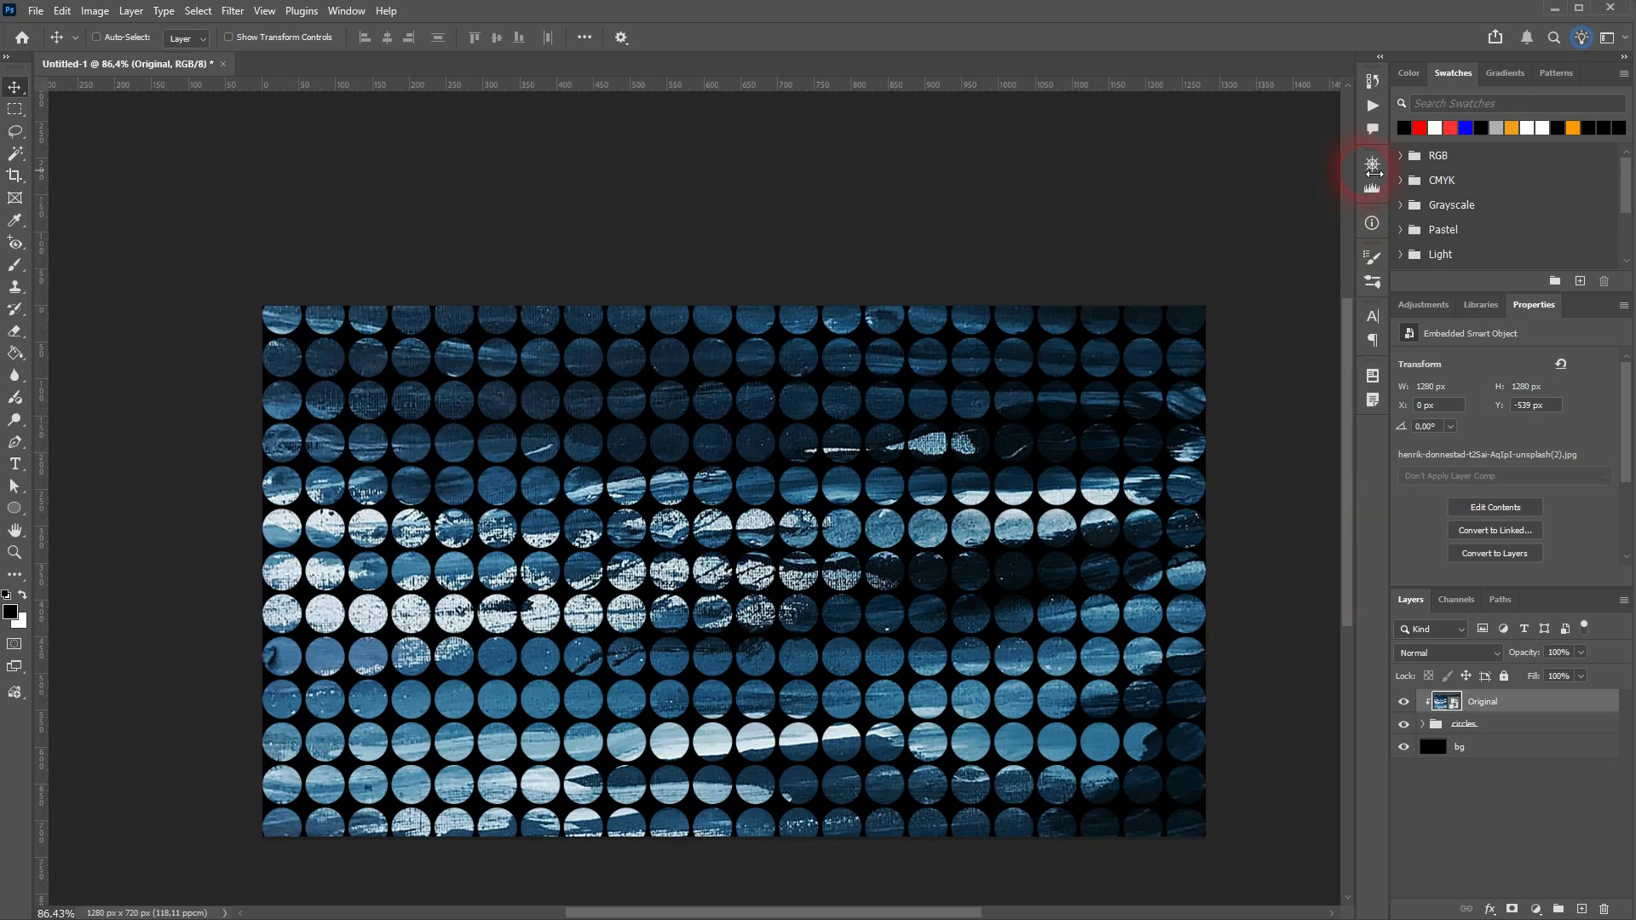
- Delete the Tutorial 2 and Tutorial 1 actions from the Default Actions set
{"action": "left_click", "coordinate": [1373, 104]}
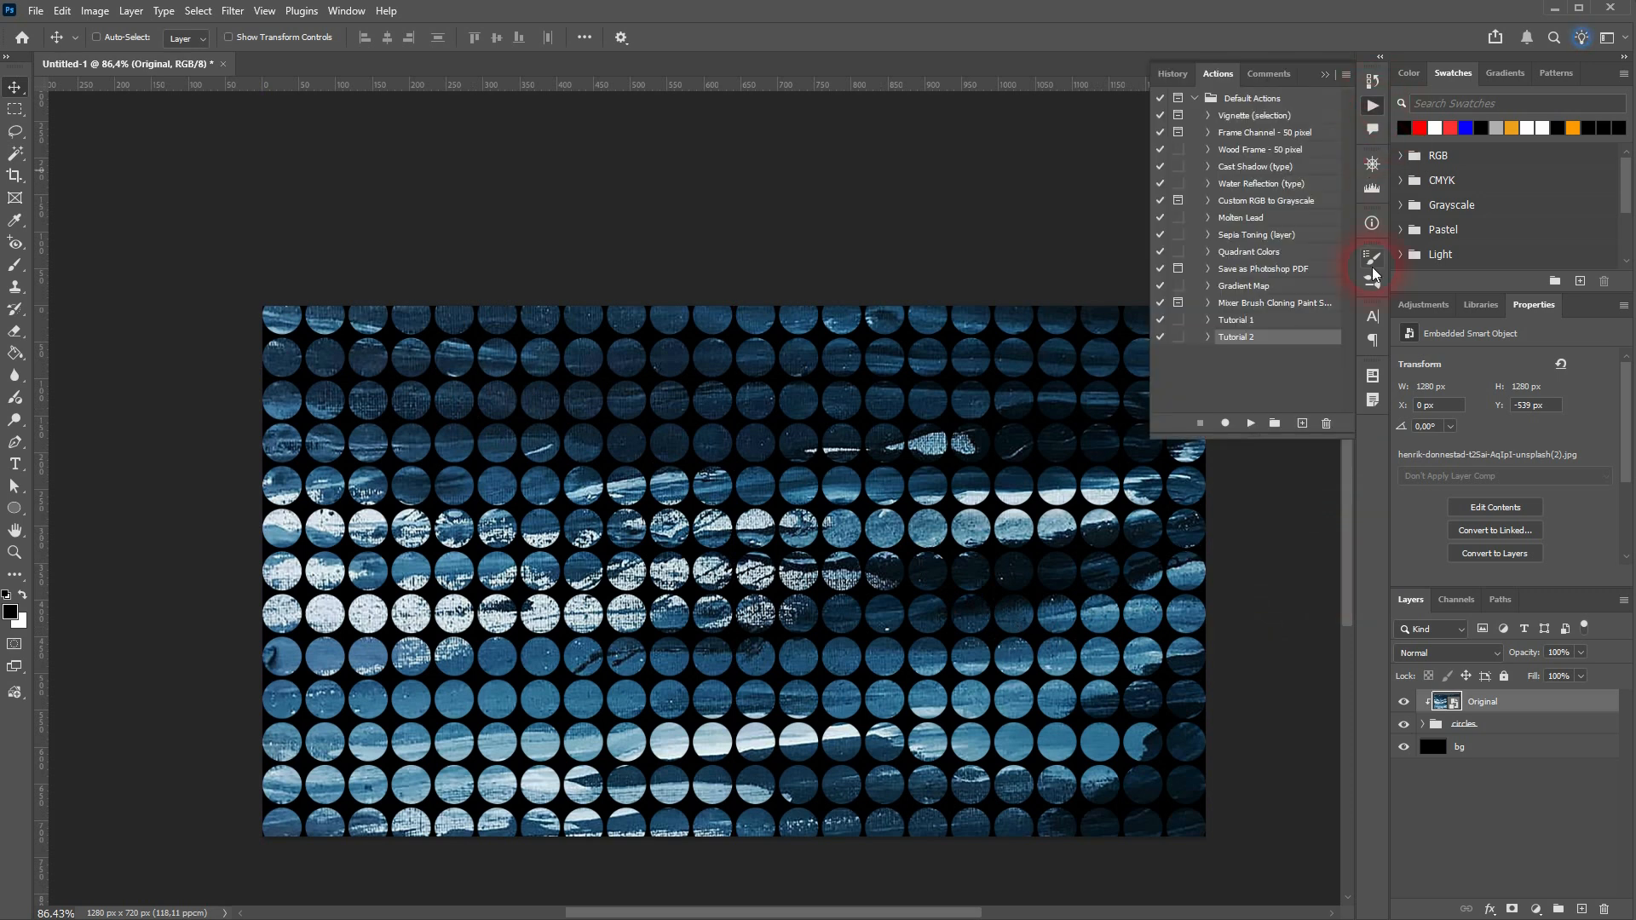
{"action": "left_click", "coordinate": [1326, 423]}
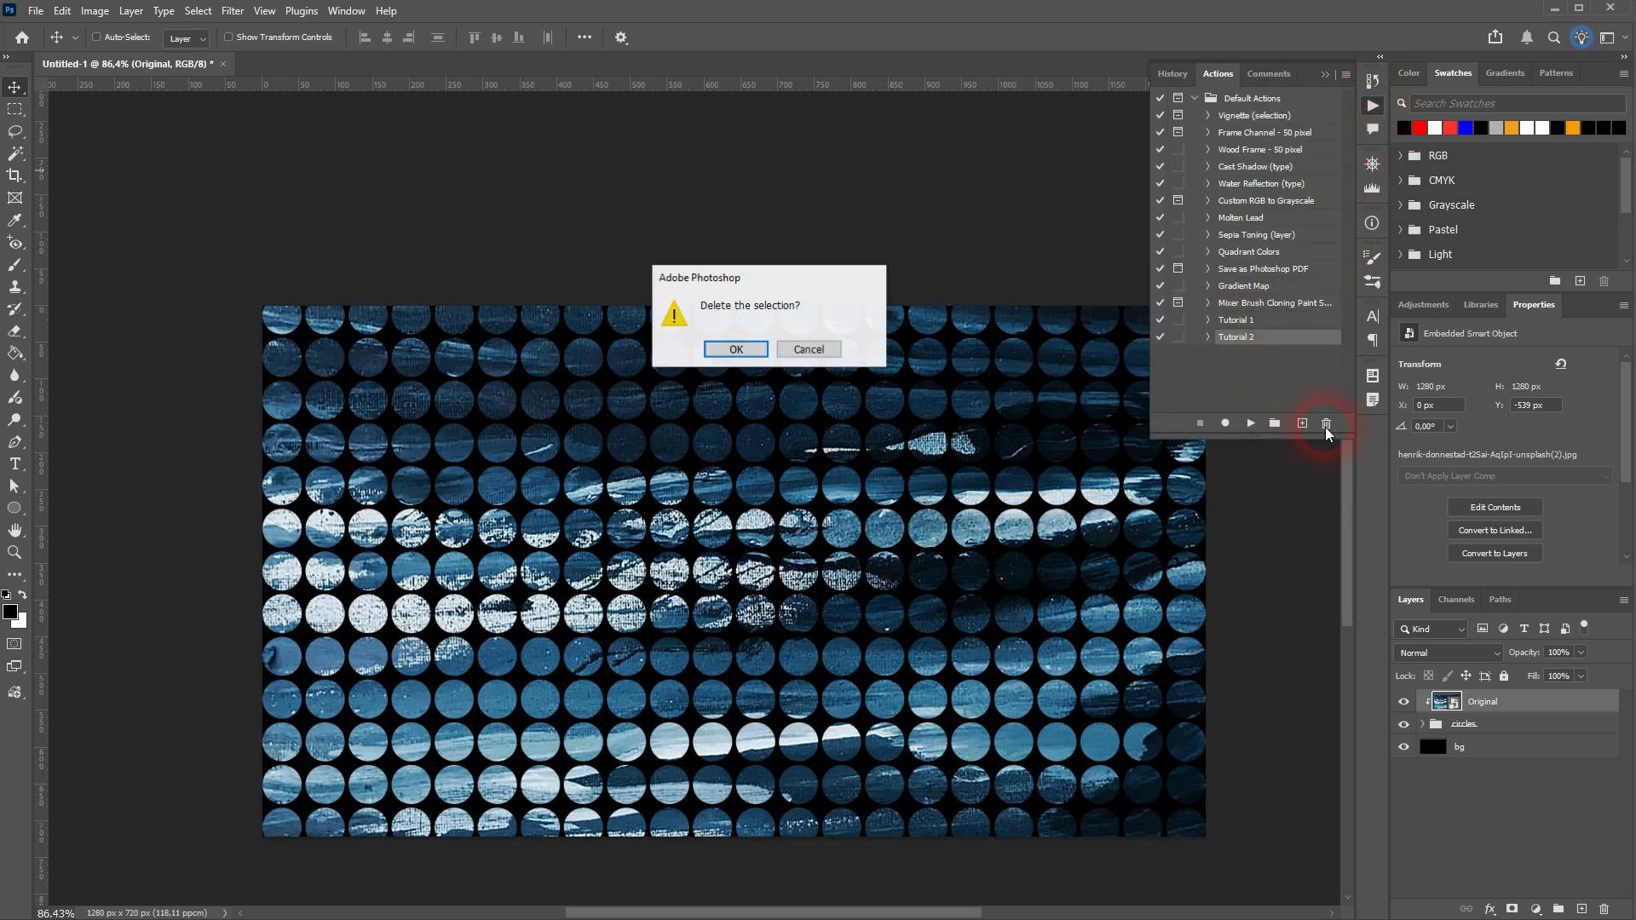
{"action": "left_click", "coordinate": [731, 348]}
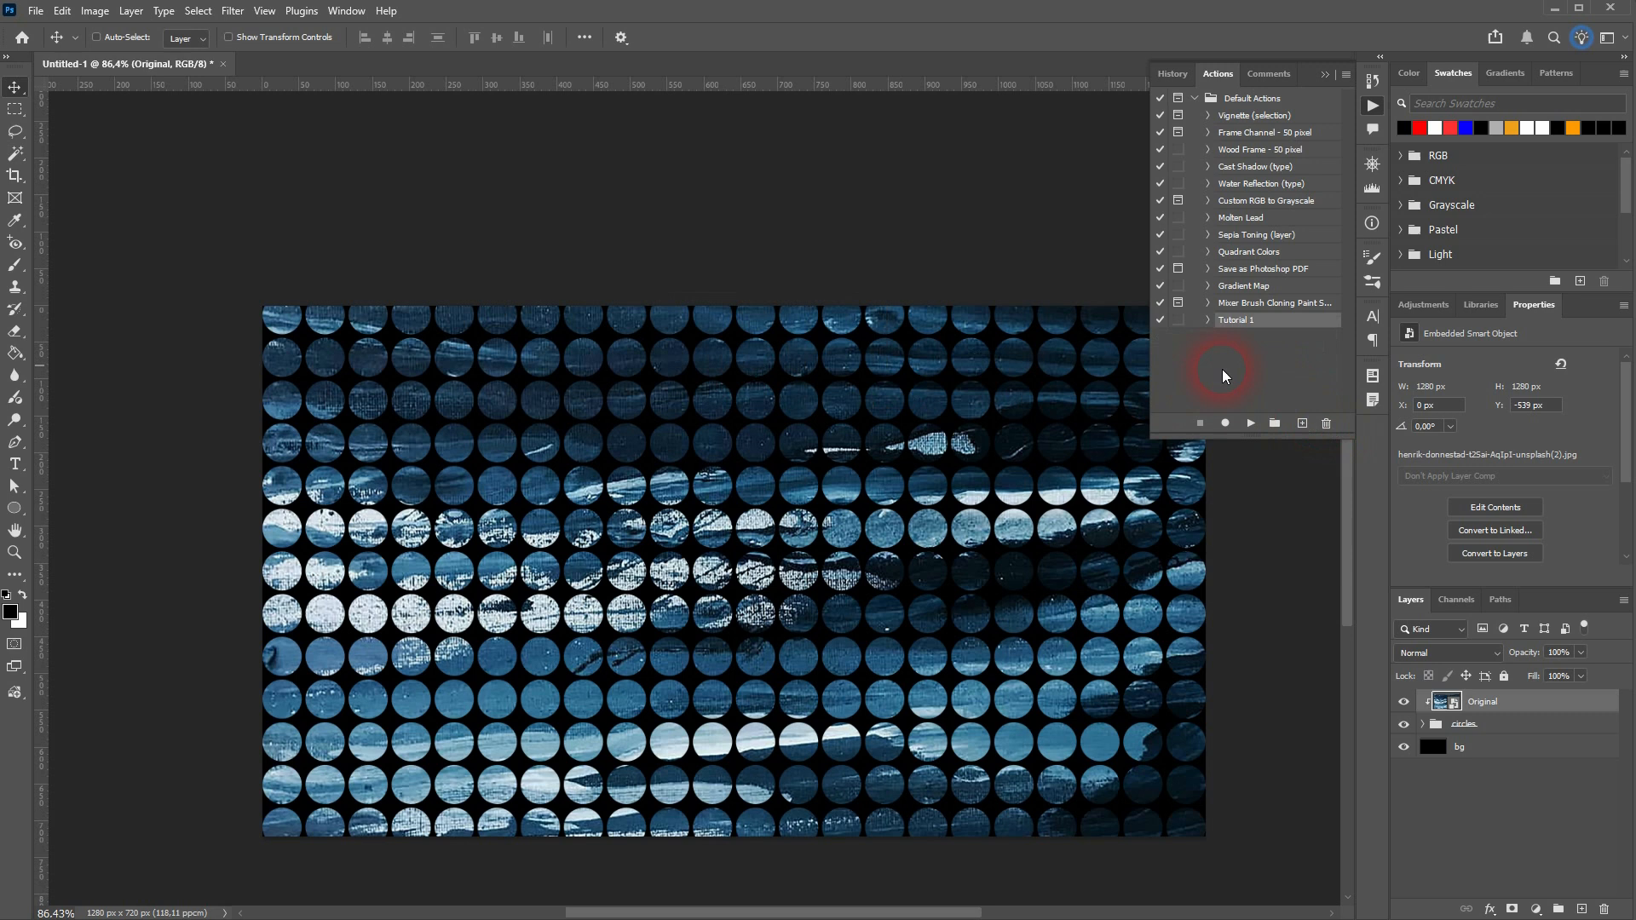
{"action": "left_click", "coordinate": [1328, 426]}
{"action": "left_click", "coordinate": [729, 357]}
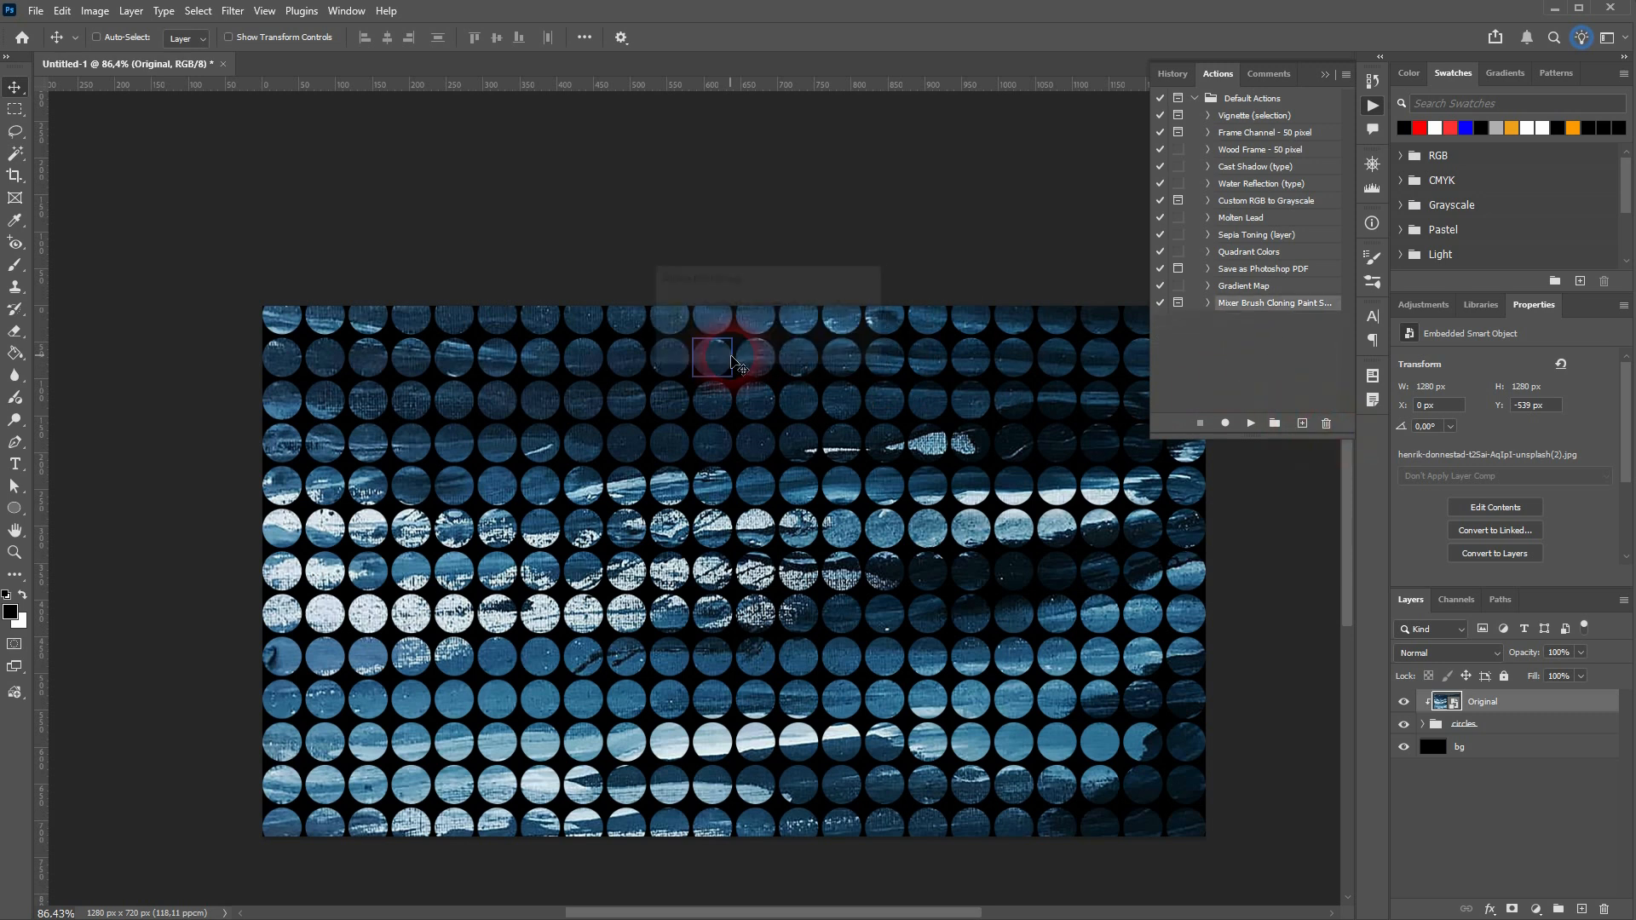